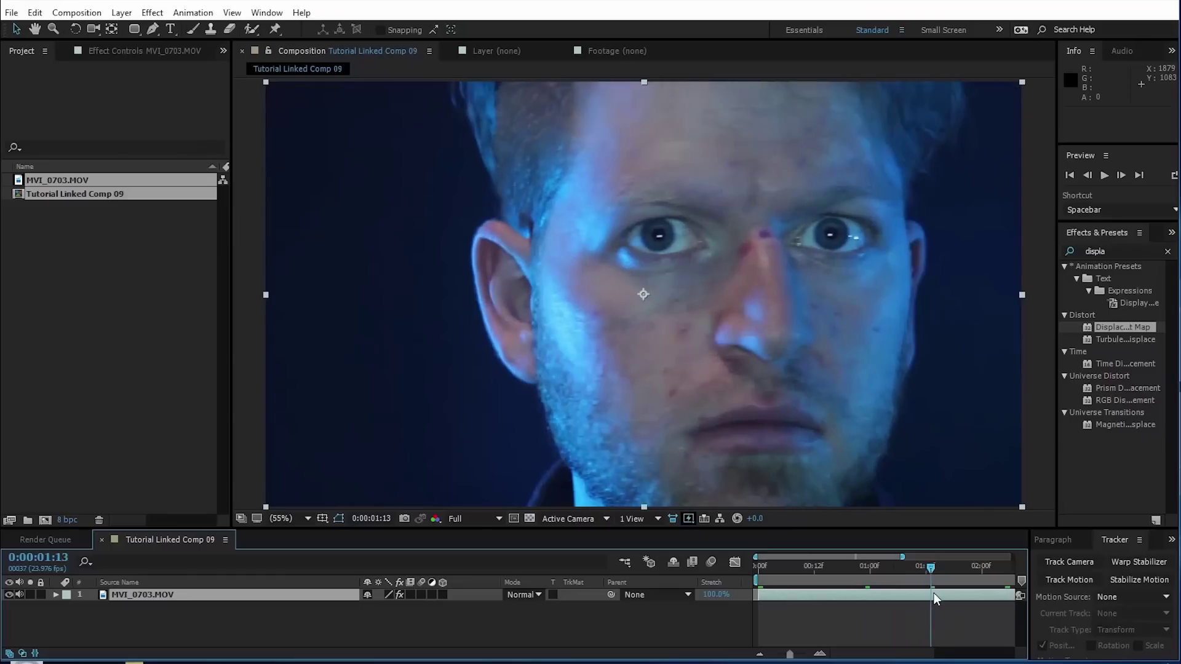
- Scrub and play through the MVI_0703.MOV clip from start to end to examine how the head turns
left_click_drag(934, 593, 744, 575)
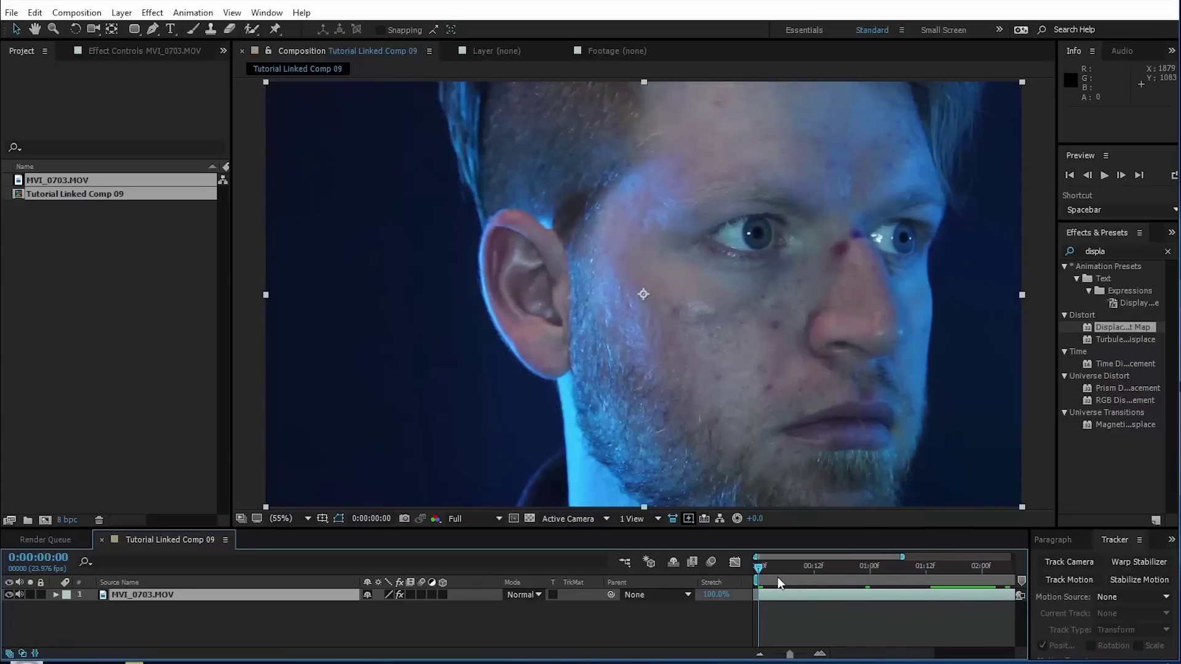
key("space")
key("space")
left_click_drag(763, 569, 1095, 612)
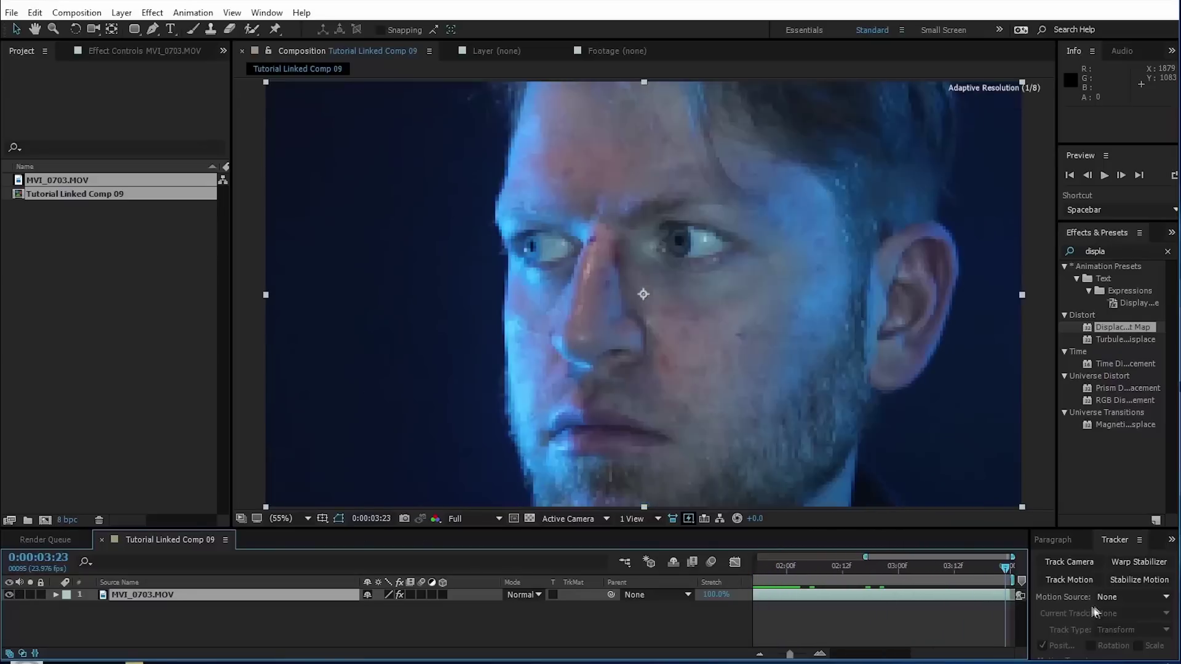
left_click_drag(937, 598, 841, 574)
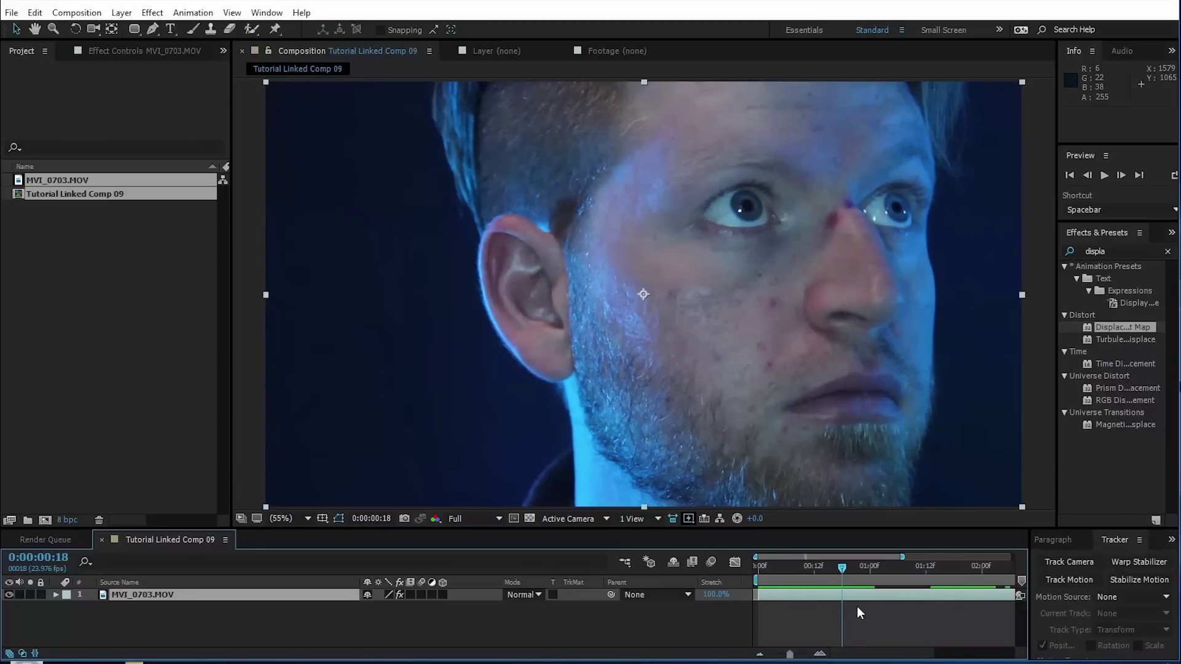
left_click(819, 570)
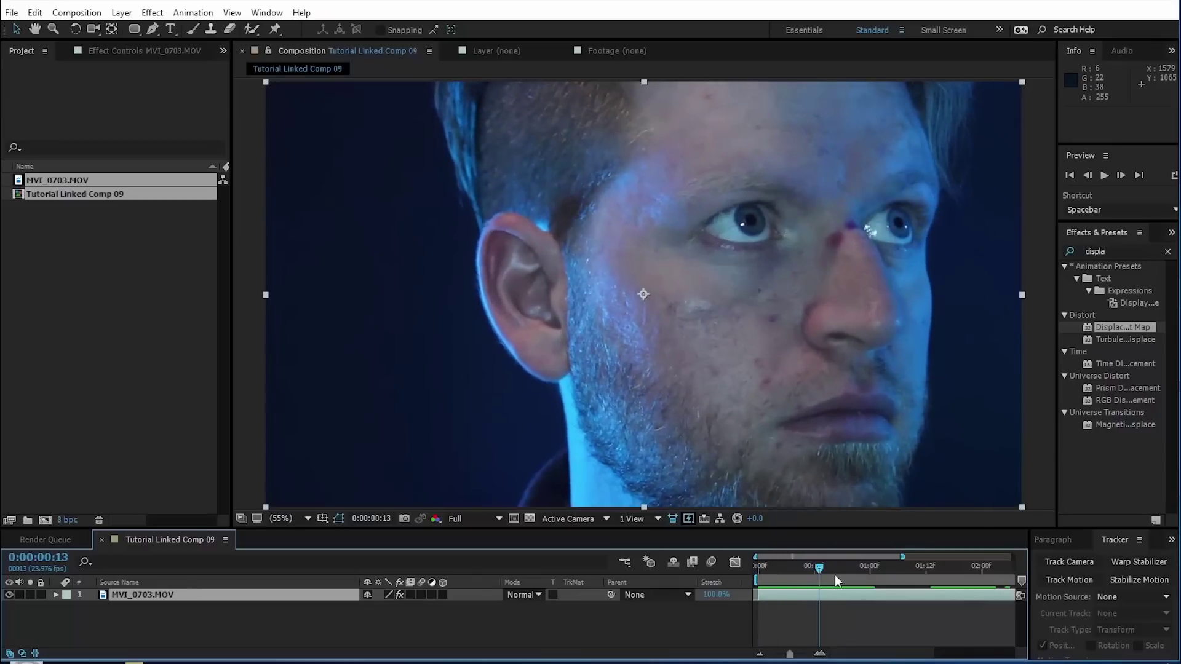
mouse_move(836, 576)
left_mouse_down()
mouse_move(811, 571)
mouse_move(823, 568)
left_mouse_up()
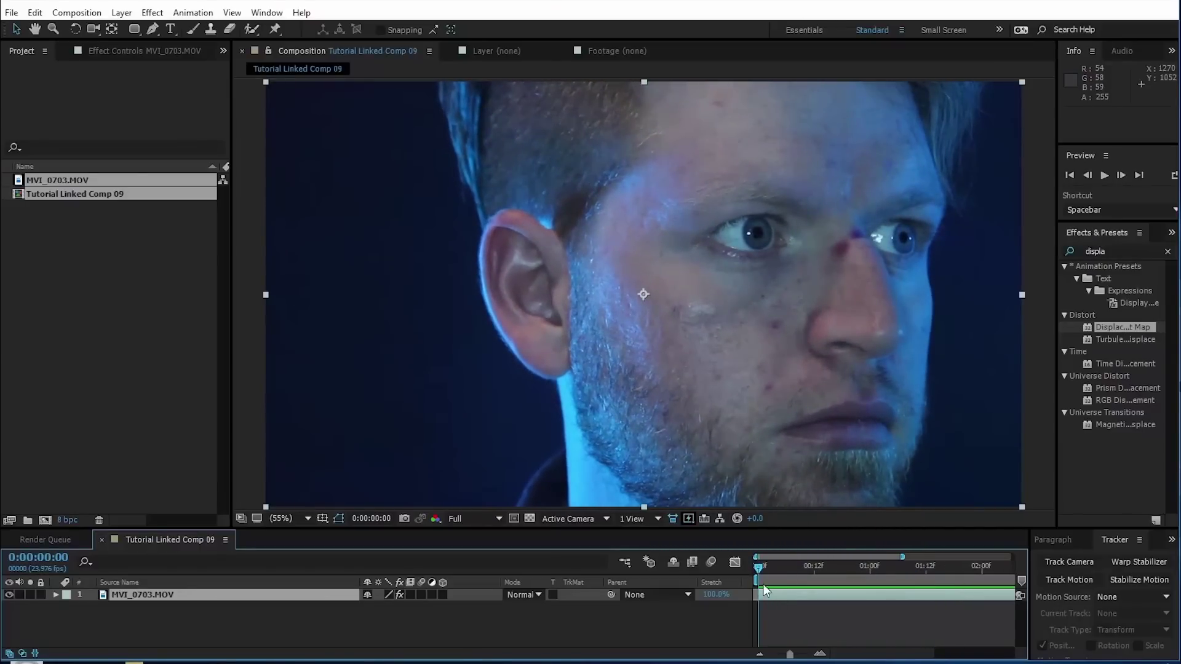
left_click_drag(763, 585, 968, 549)
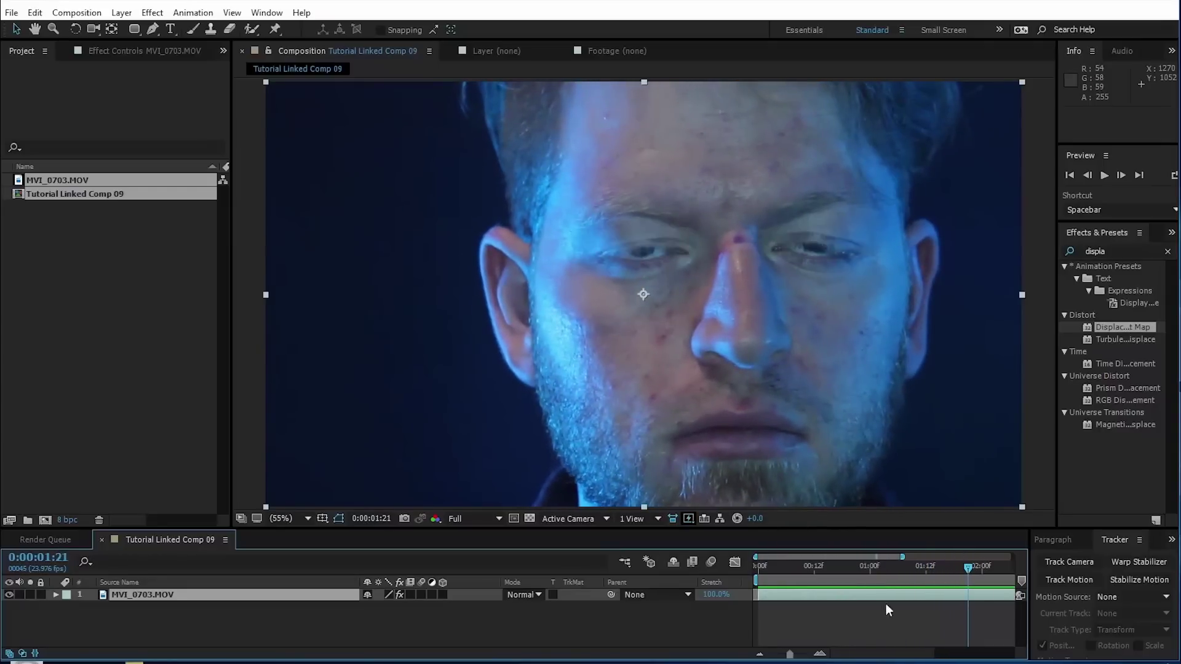
left_click_drag(789, 657, 774, 654)
left_click_drag(876, 565, 755, 583)
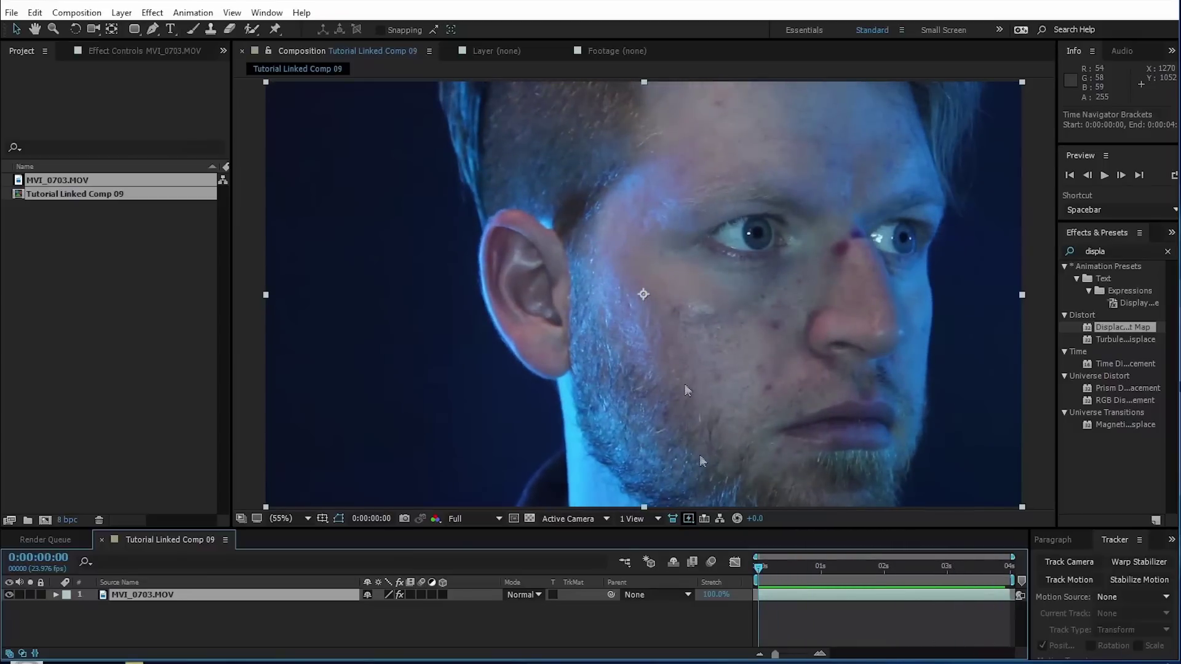
scroll(732, 301, "down", 1)
key("space")
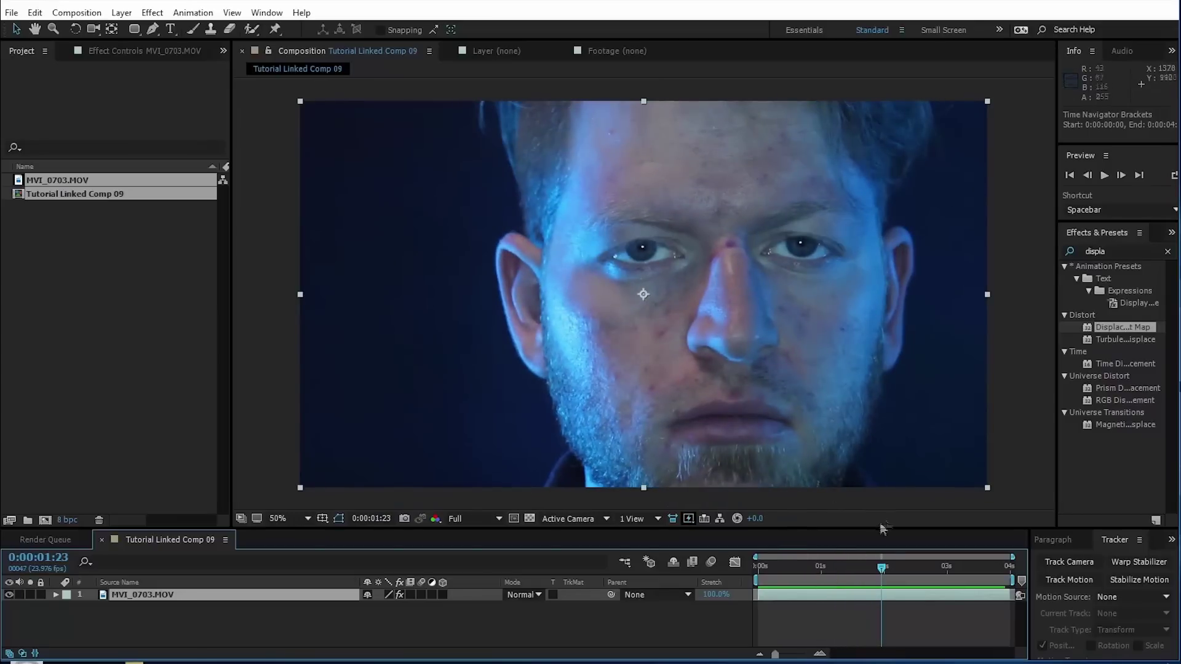
key("space")
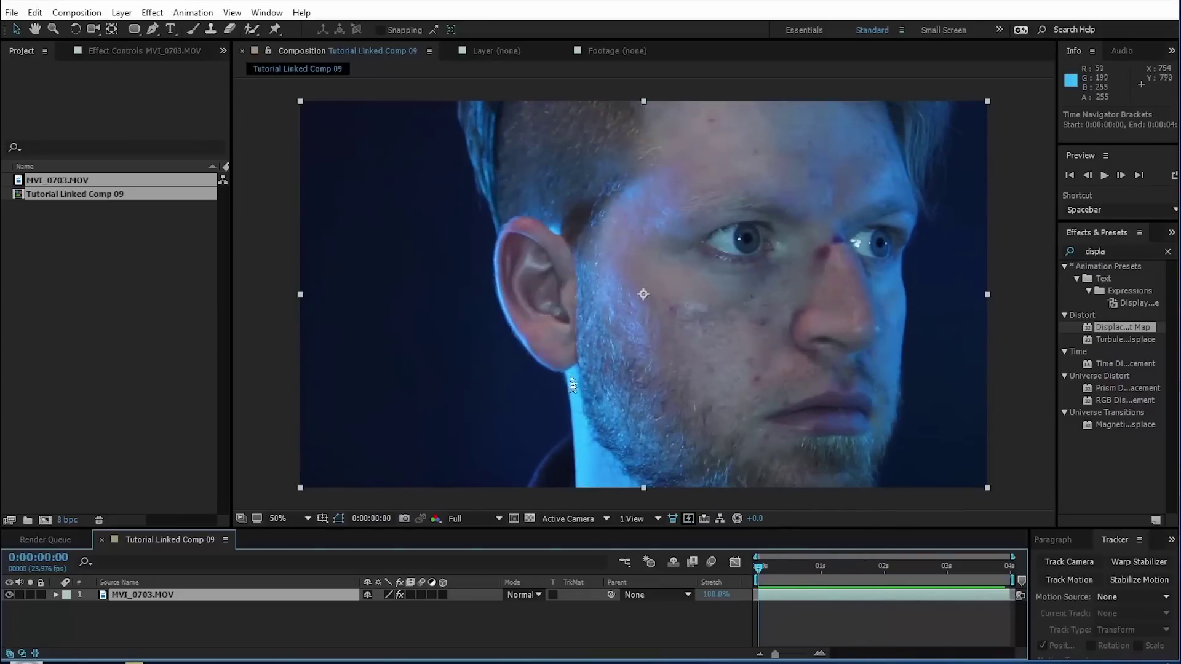
- Draw a closed Pen tool mask around the head at 0:00:01:04, extending beyond the frame's upper and lower edges, and preview it
left_click_drag(765, 571, 831, 594)
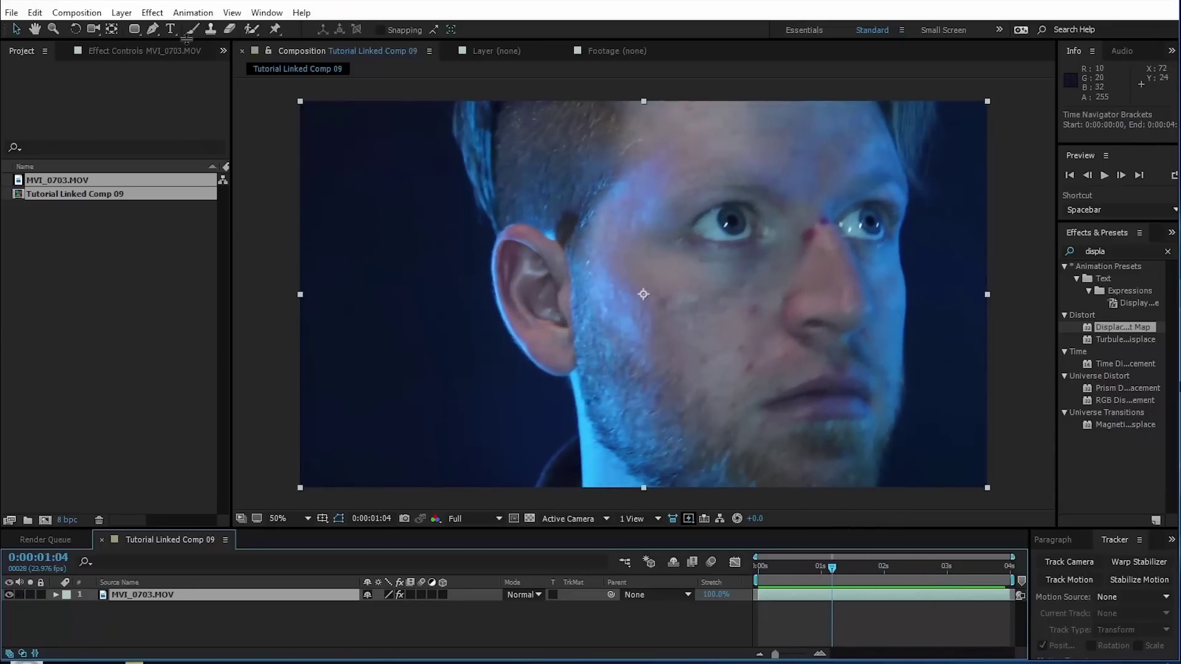
left_click(153, 32)
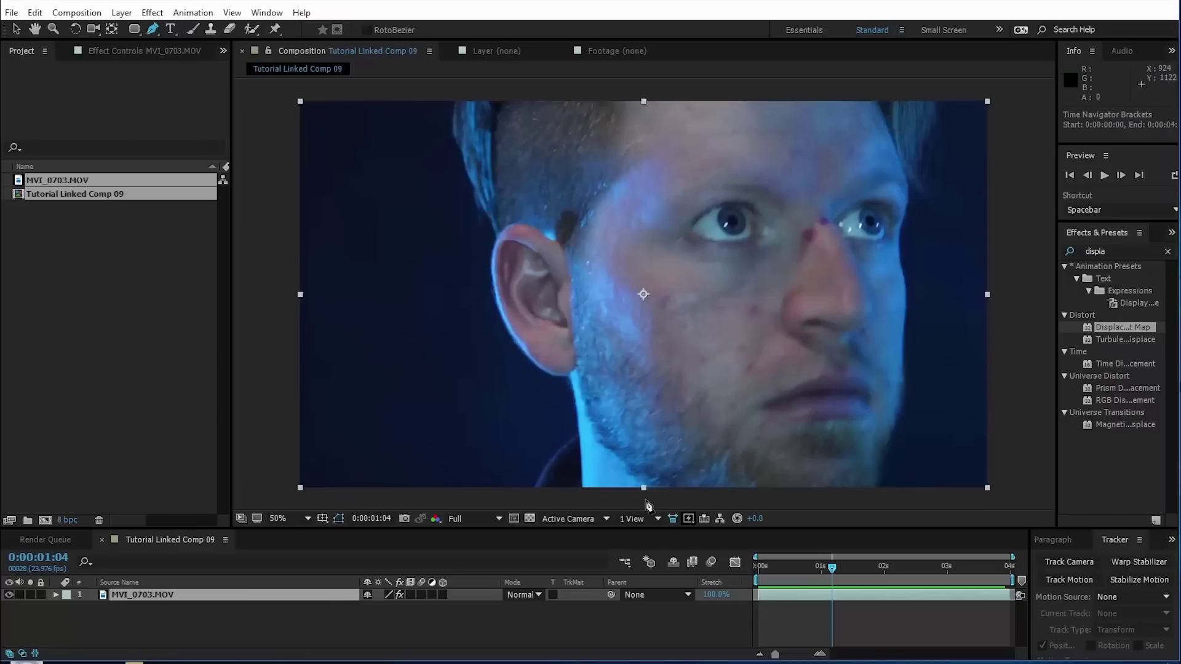
left_click(646, 499)
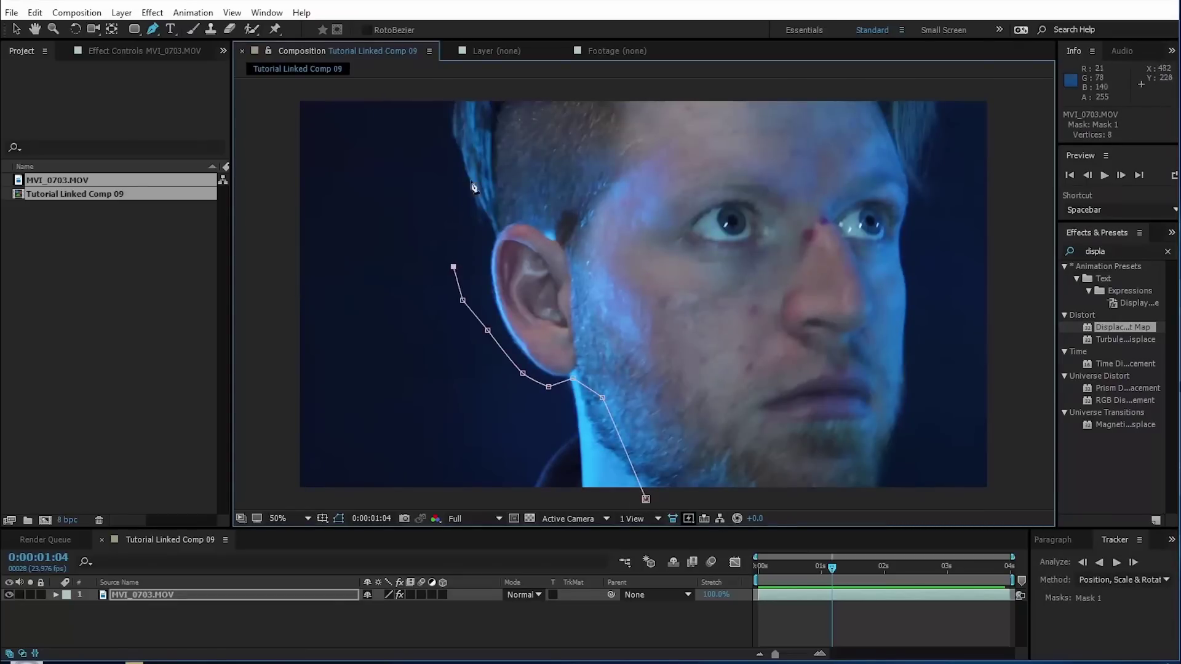
key("comma")
left_click_drag(779, 201, 767, 163)
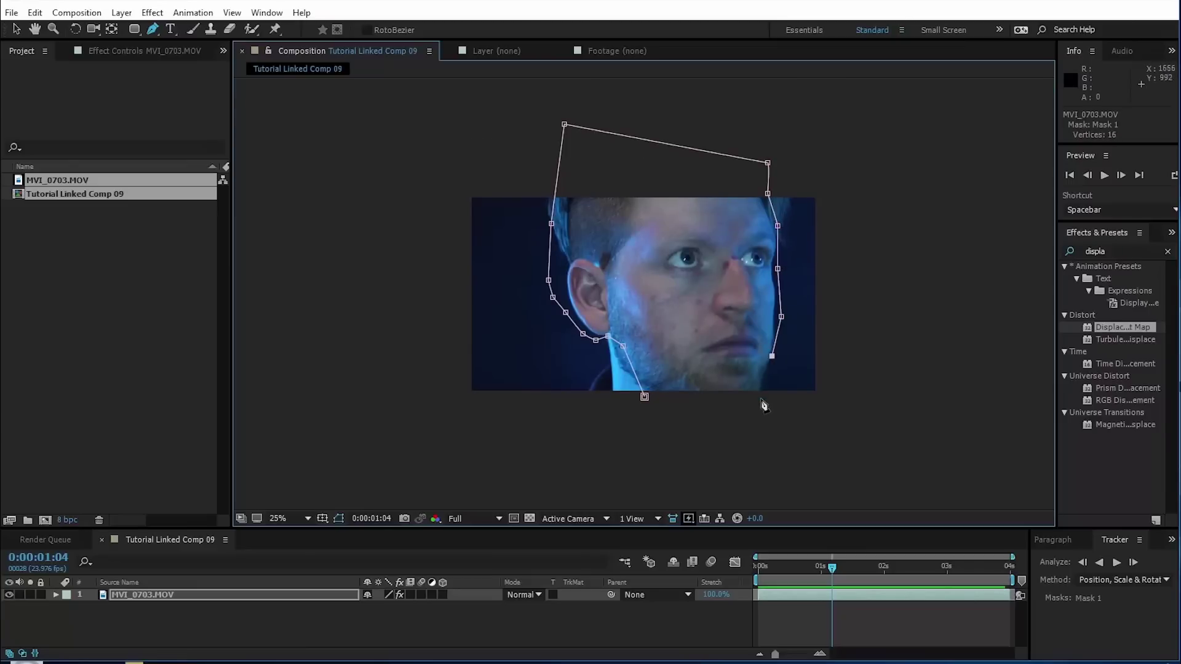
left_click(645, 398)
key("period")
key("space")
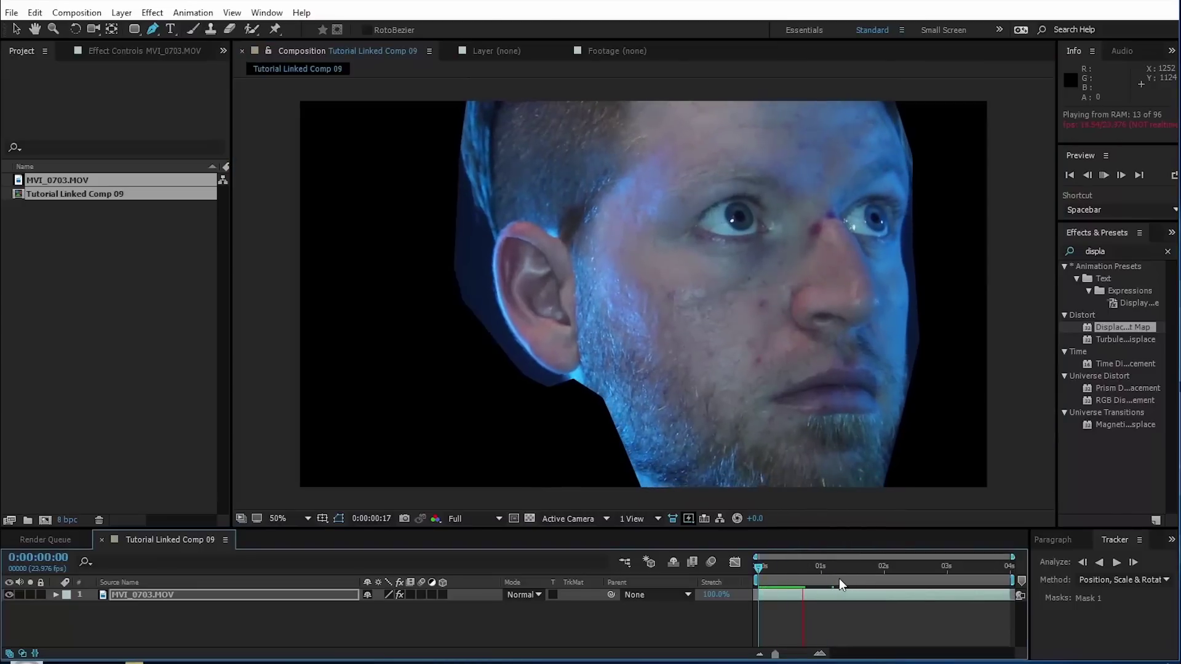
key("space")
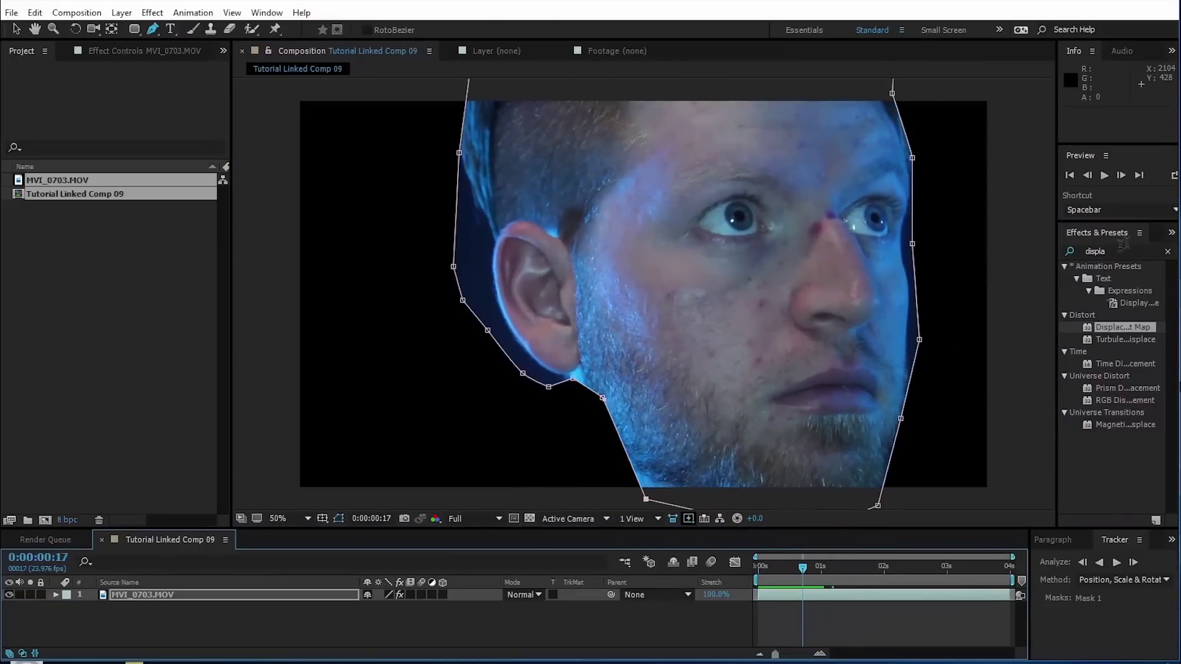
- Raise the mask point below the earlobe to follow the jaw at the first frame, and apply the Tint effect to the footage
key("ctrl+5")
type("tint")
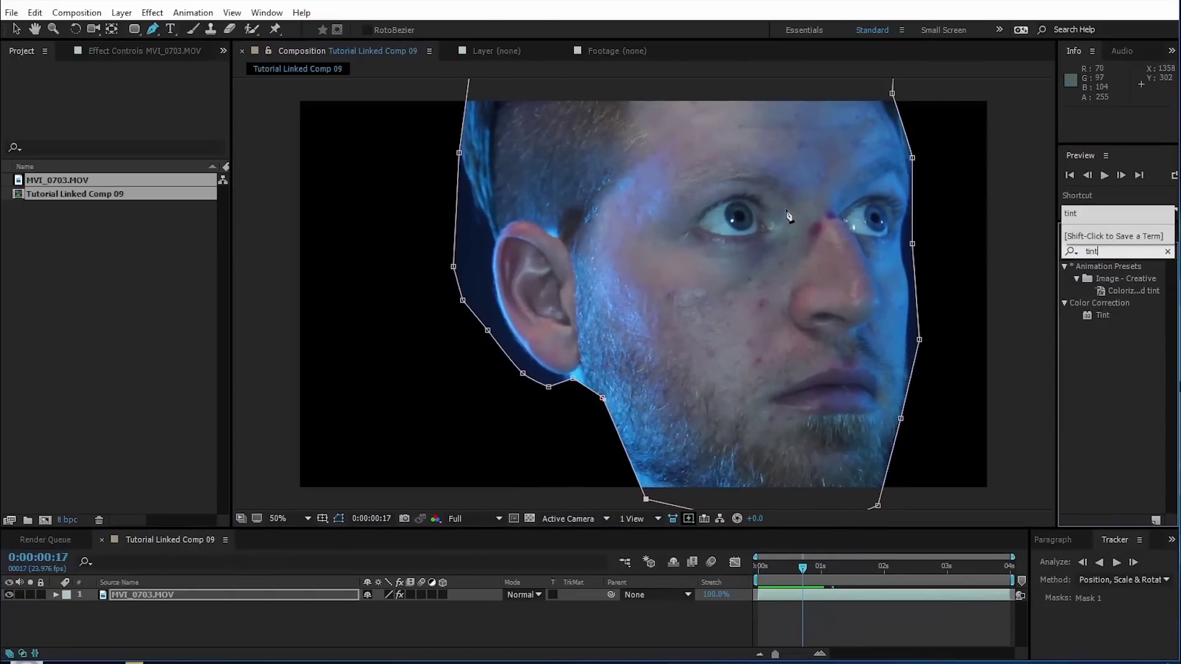
left_click(18, 31)
mouse_move(803, 573)
left_mouse_down()
mouse_move(1026, 609)
mouse_move(759, 563)
mouse_move(802, 563)
left_mouse_up()
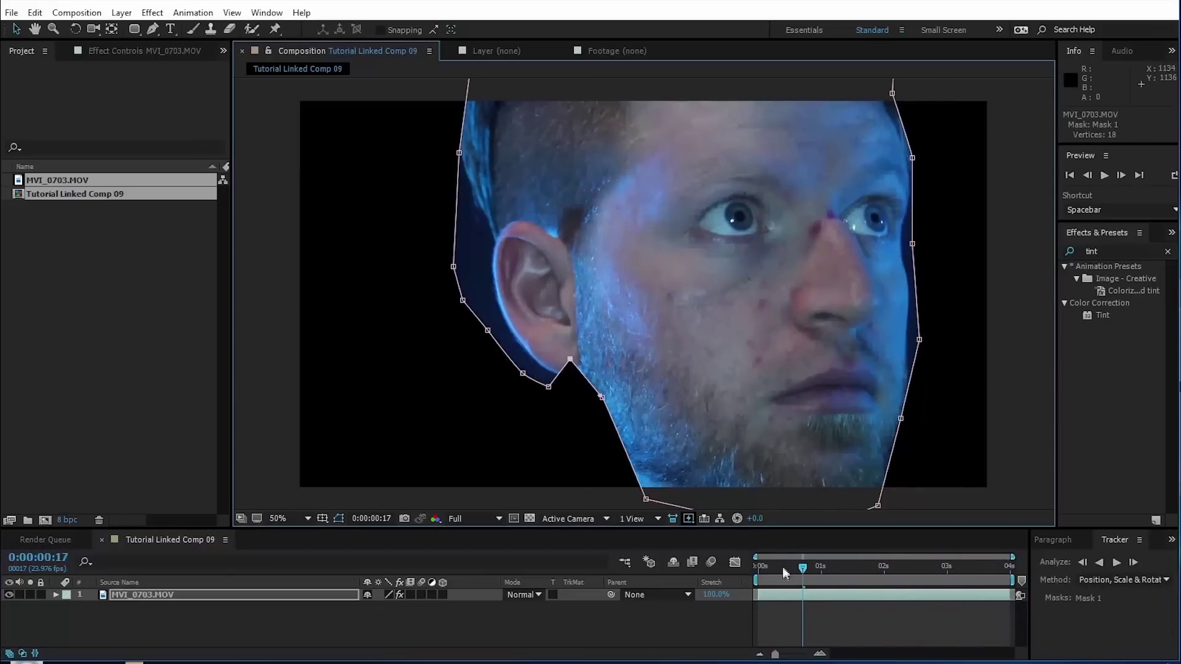
left_click_drag(801, 572, 754, 580)
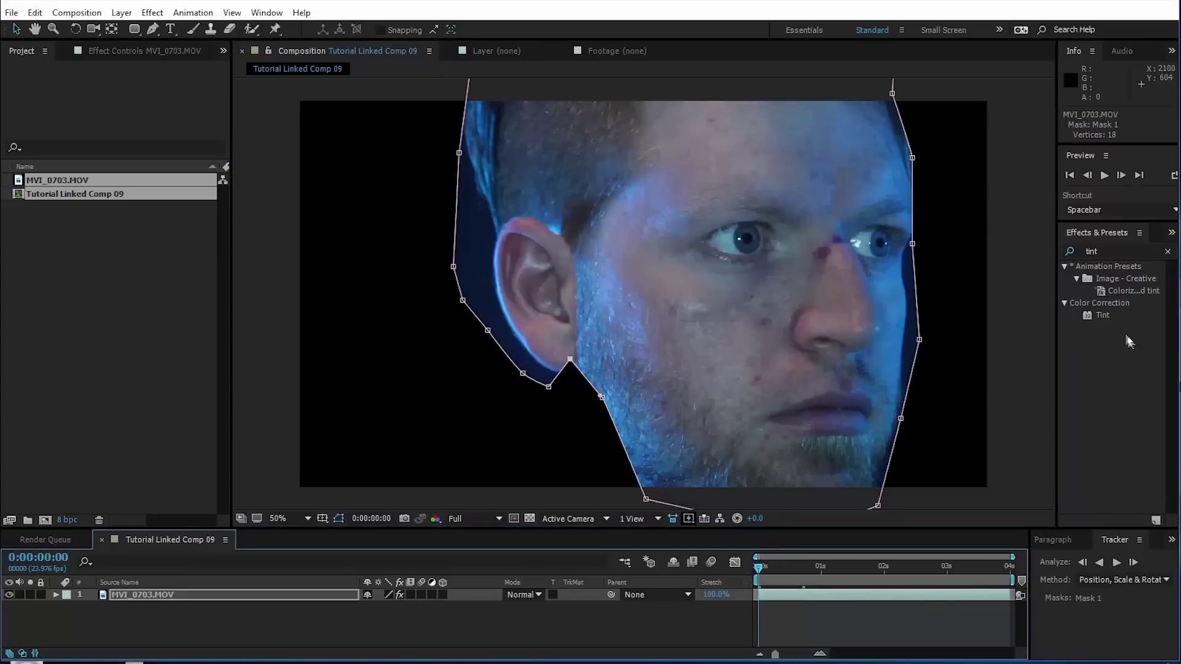
double_click(1102, 315)
- Add the Sharpen effect after Tint with a Sharpen Amount of 44, and inspect the skin detail up close and during playback
left_click(1107, 250)
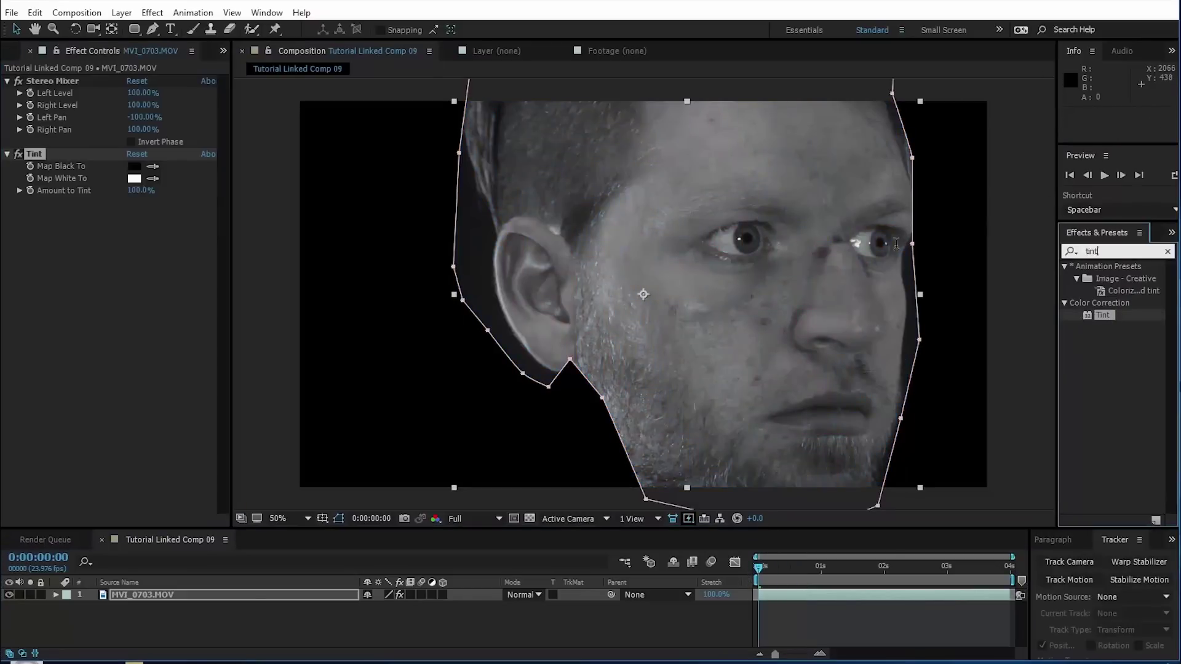
type("sharp")
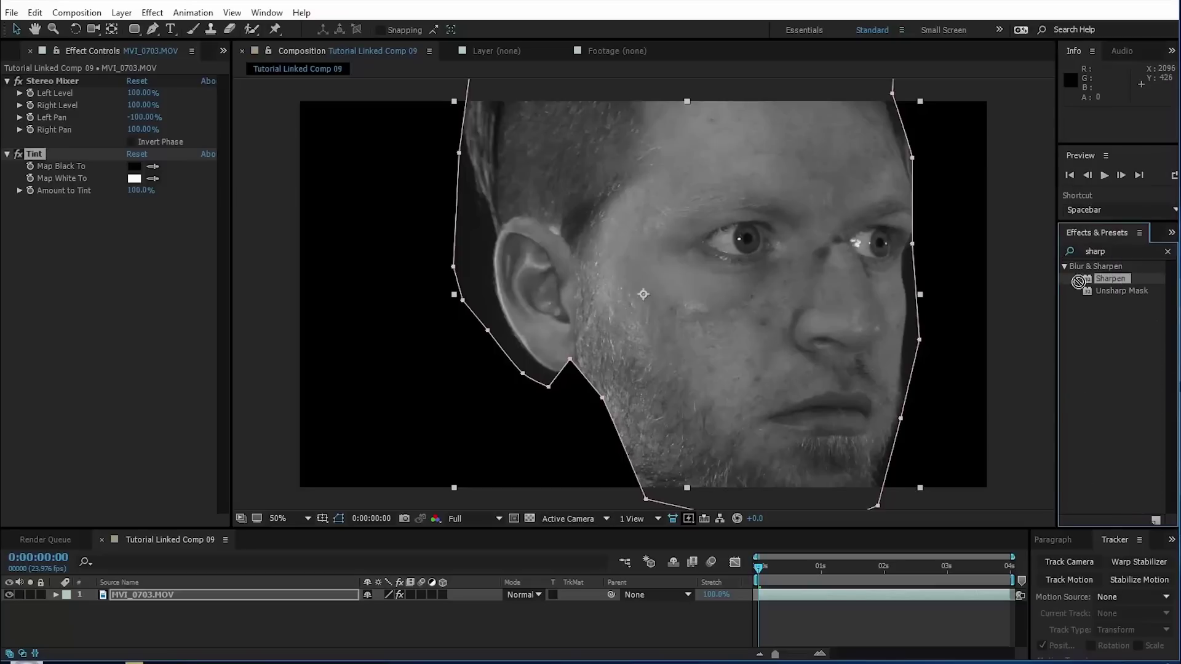
left_click_drag(1109, 278, 170, 228)
key("slash")
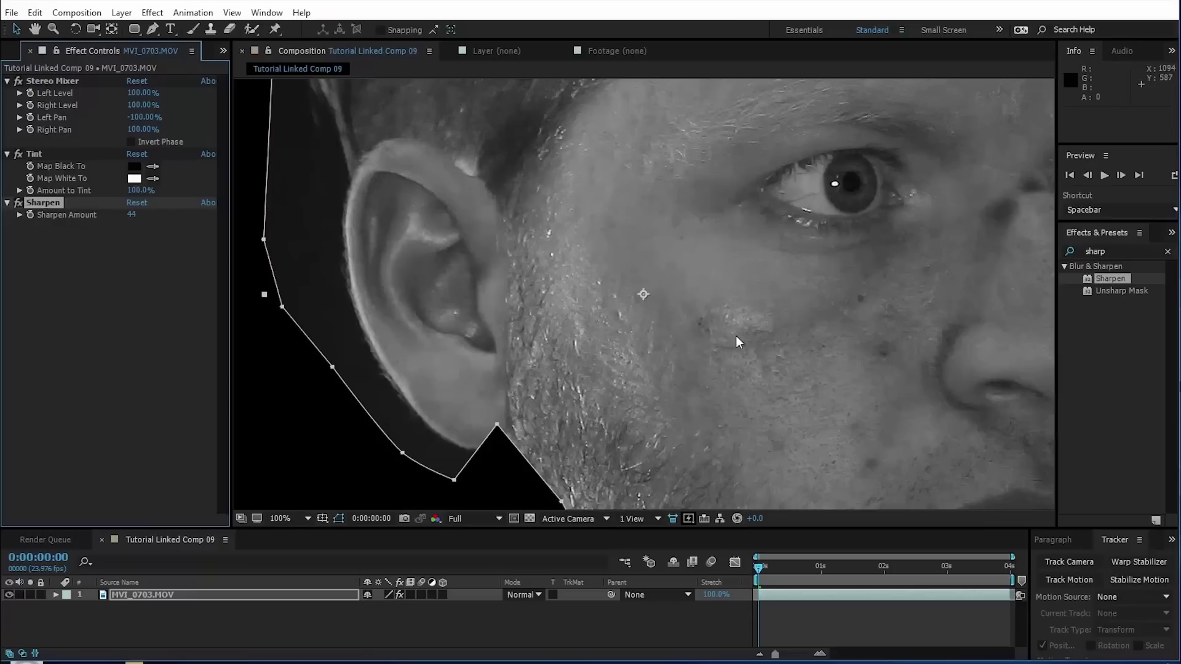
left_click_drag(890, 397, 607, 297)
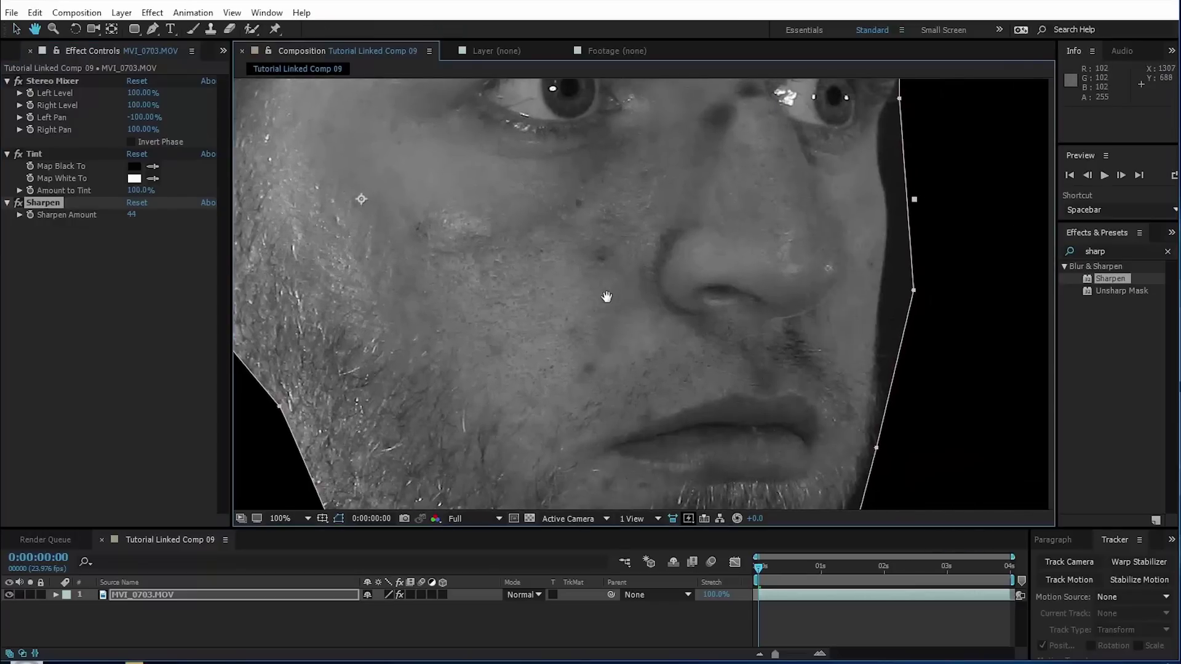
left_click_drag(805, 384, 965, 494)
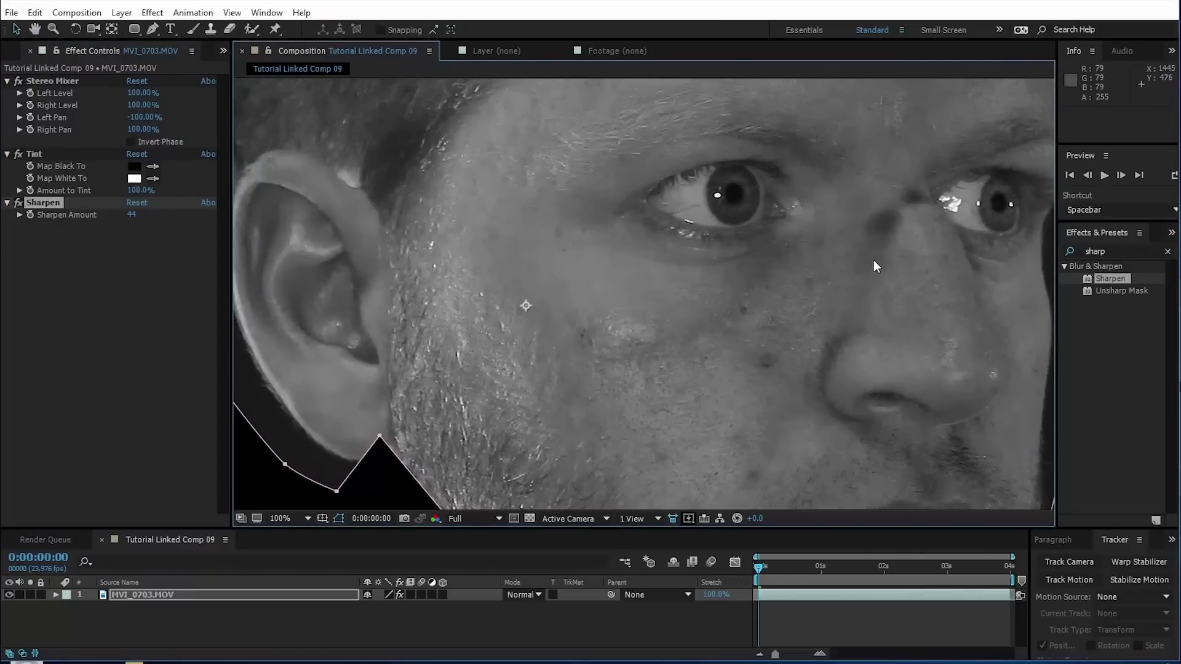
scroll(677, 338, "down", 1)
key("space")
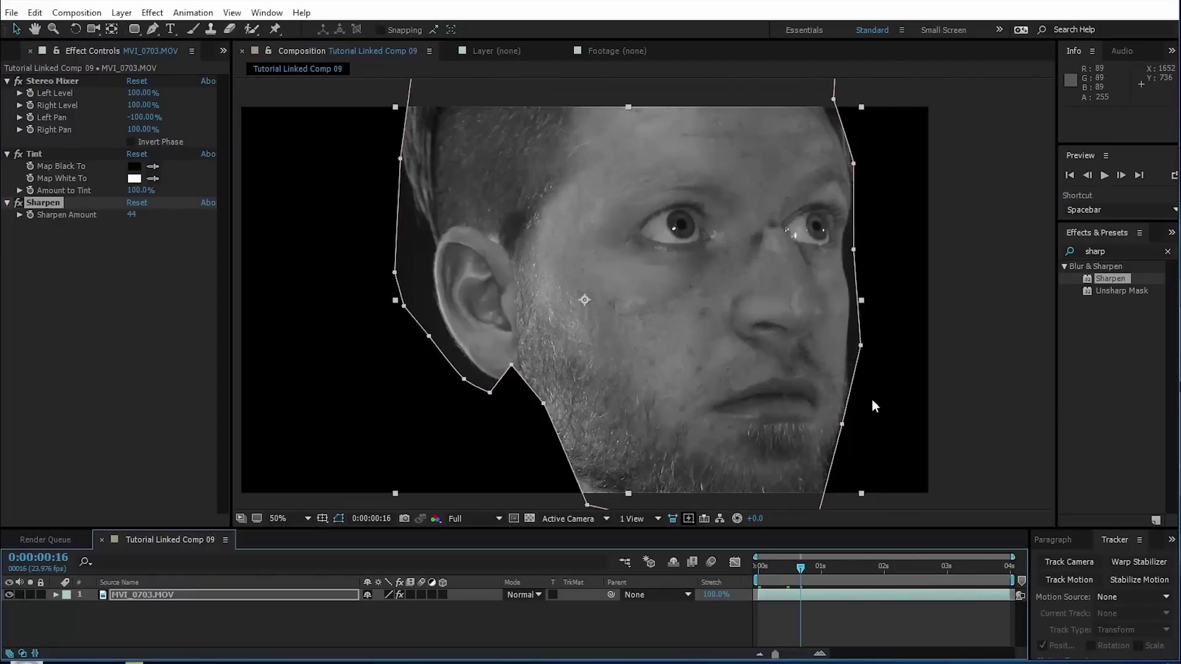
key("space")
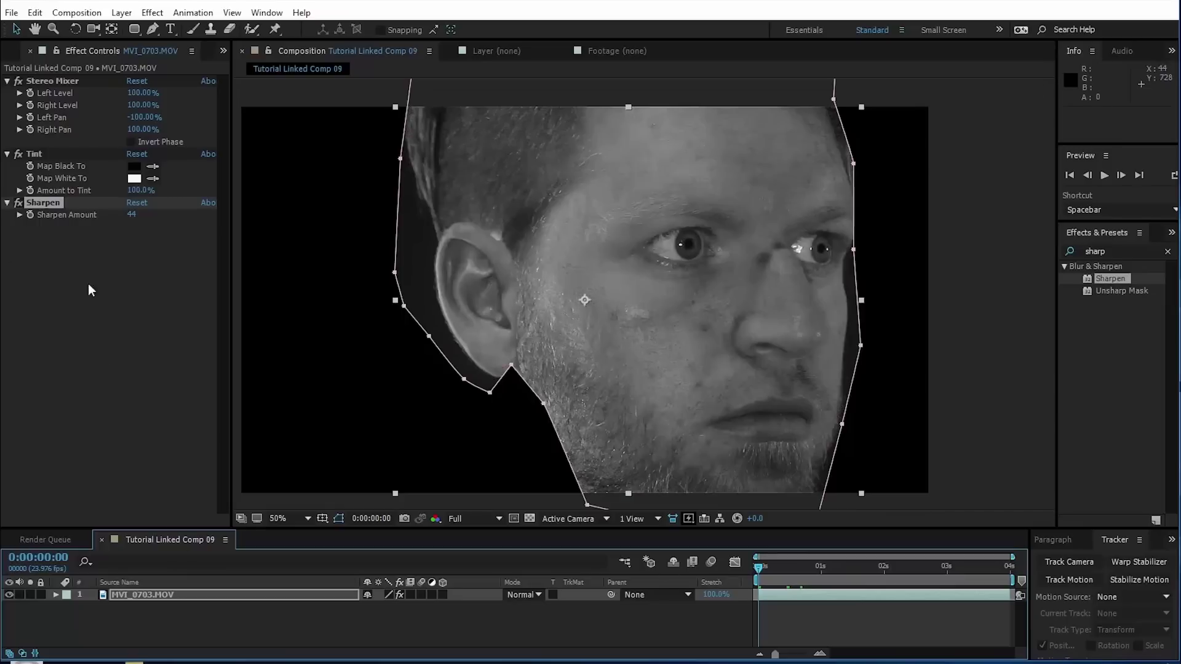
- Set the Sharpen Amount to 100
left_click(132, 215)
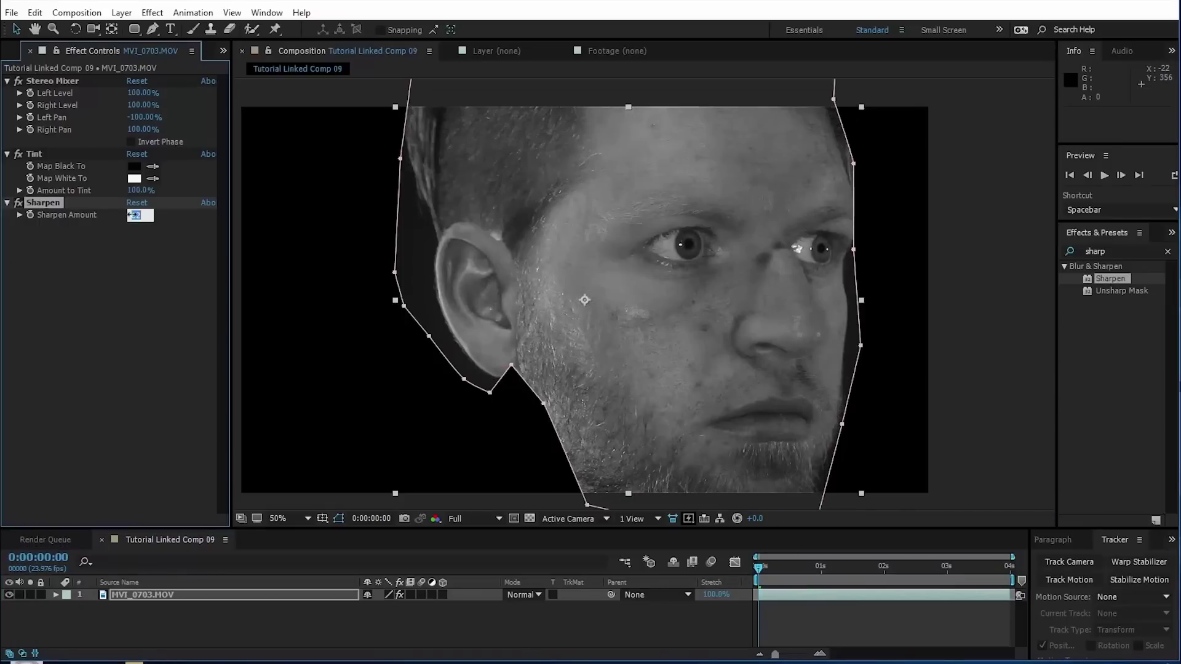
type("100")
left_click(177, 306)
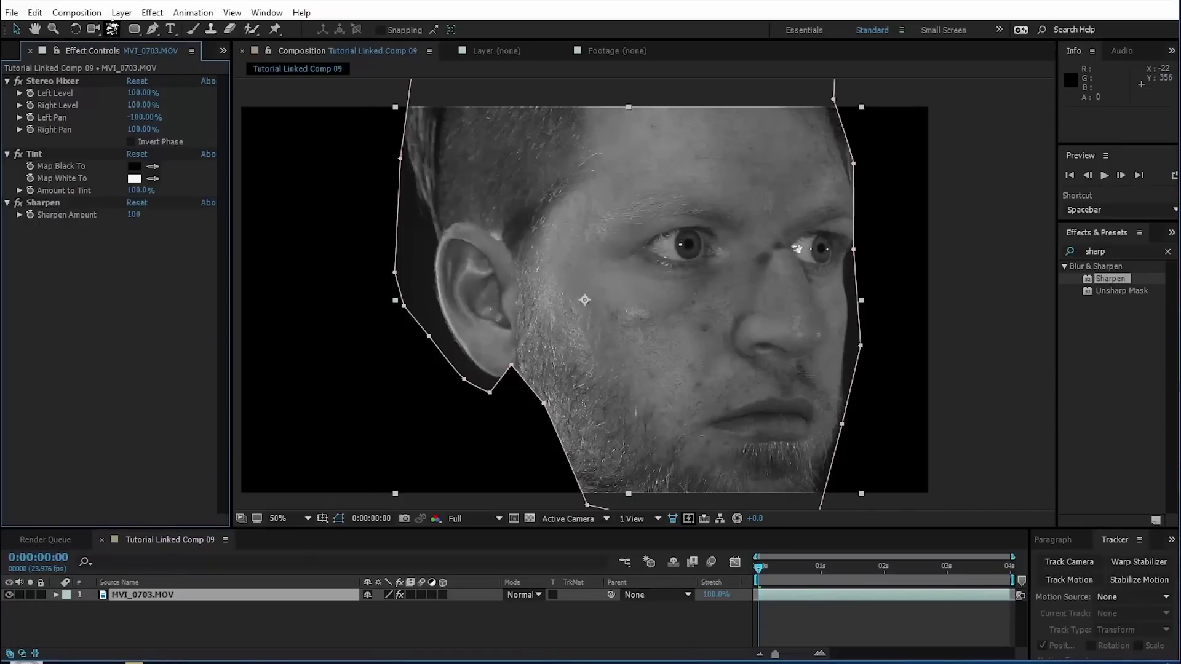
- Pre-compose the MVI_0703.MOV layer, moving all attributes into the new composition
left_click(121, 12)
left_click(197, 561)
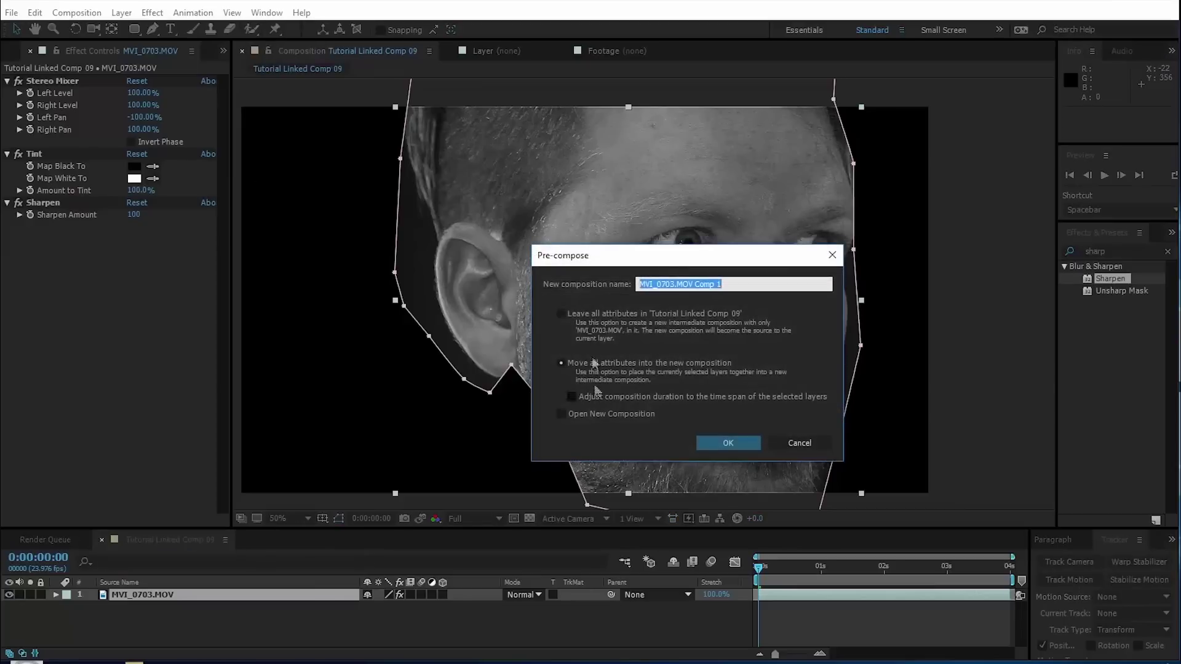
left_click(725, 443)
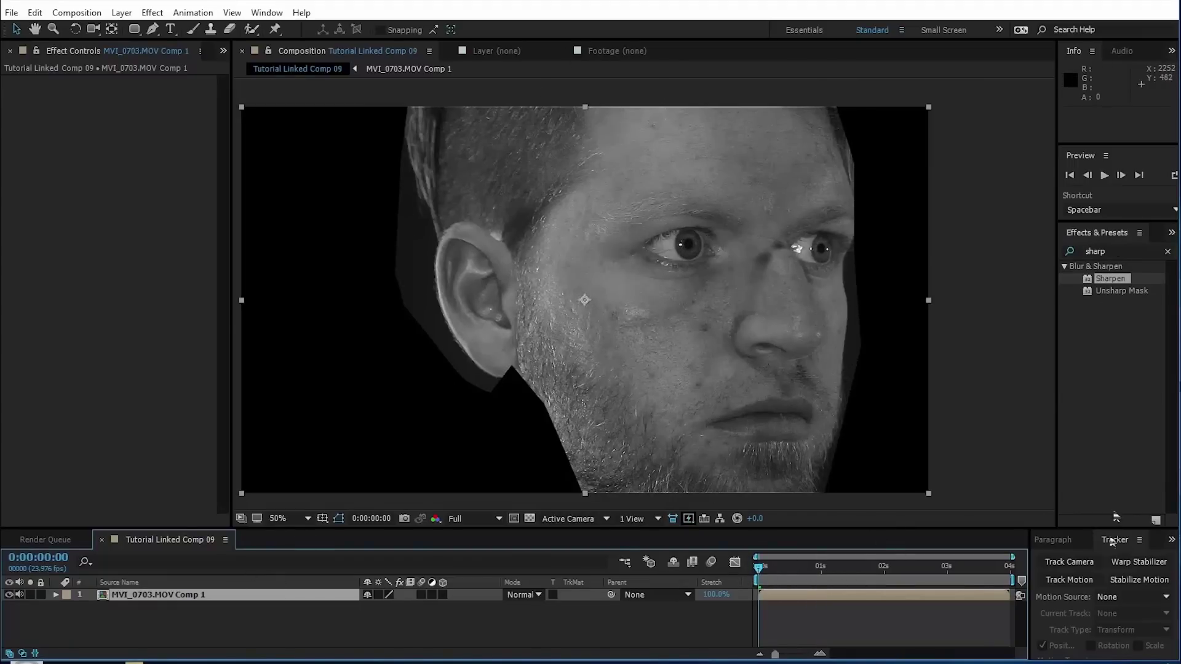
- Enlarge the composition viewing area and apply the 3D Camera Tracker effect to the pre-composed footage layer
left_click_drag(1105, 528, 781, 332)
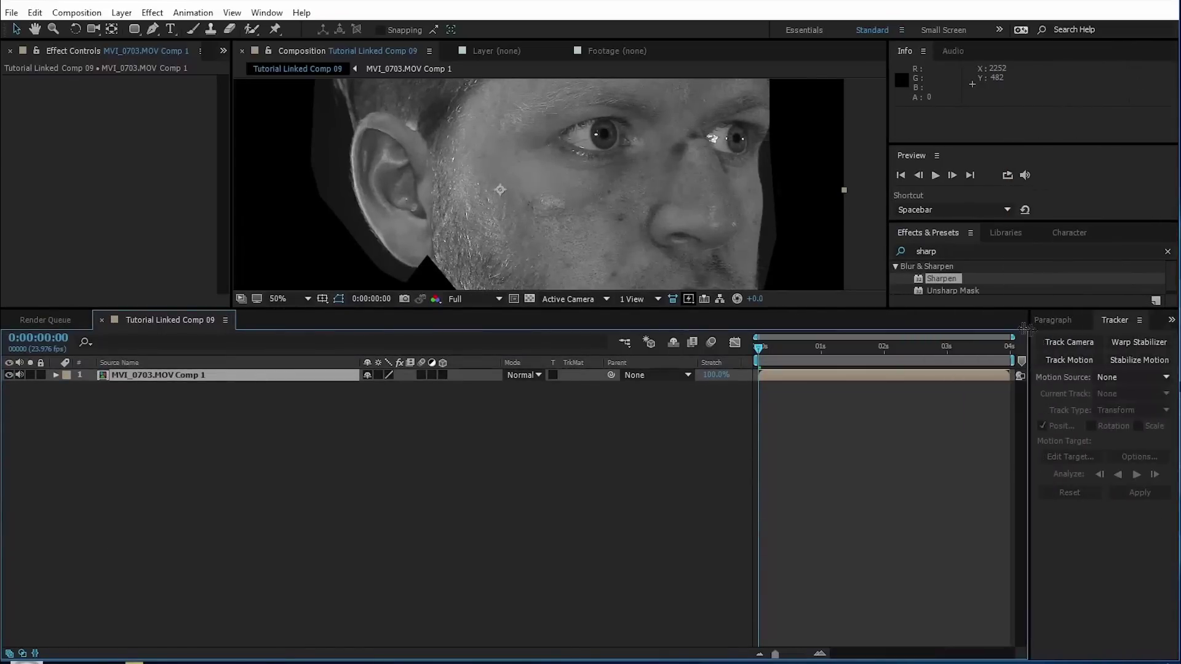
left_click_drag(1025, 329, 926, 579)
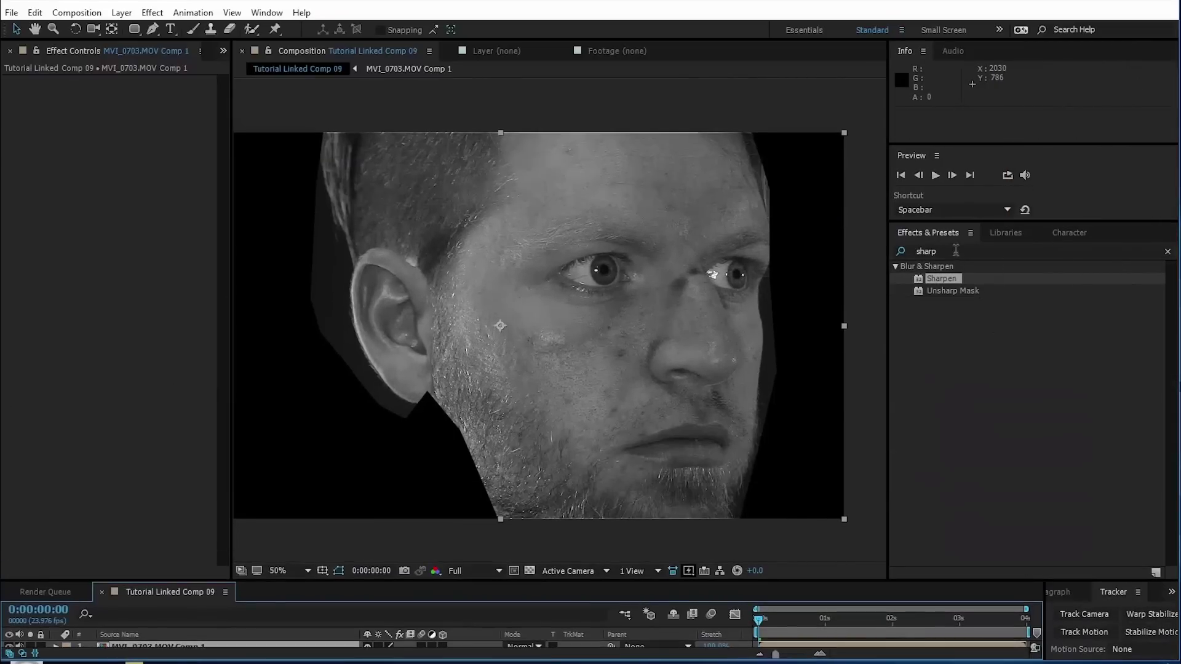
left_click(956, 251)
type("camera t")
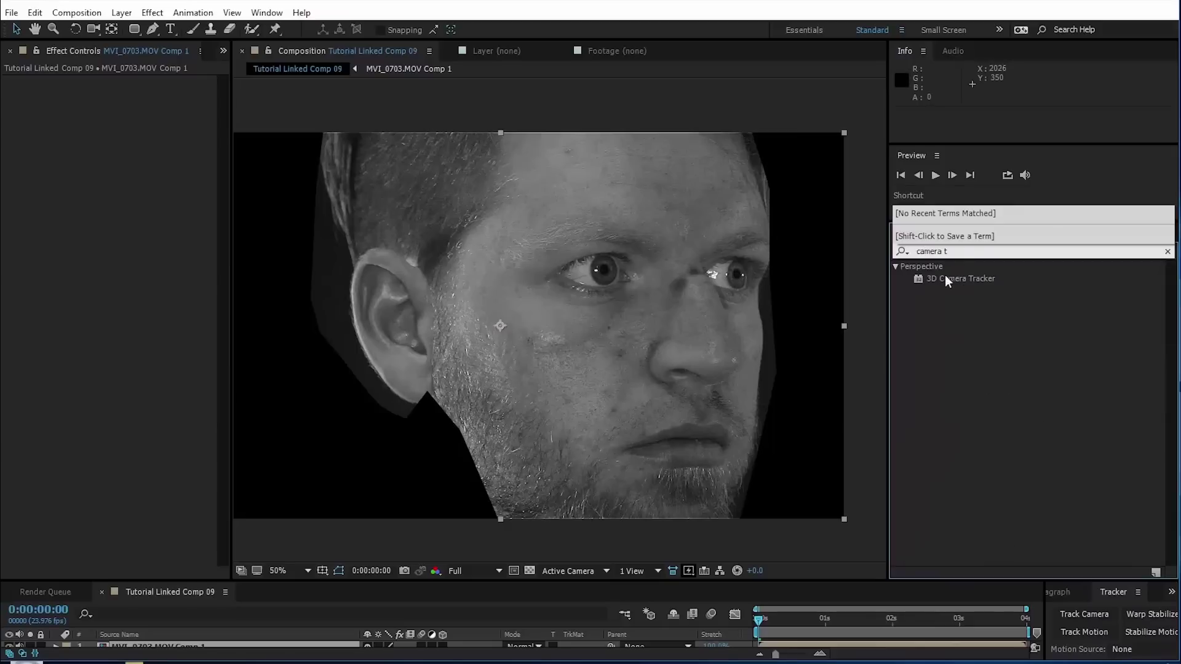
left_click_drag(961, 279, 652, 352)
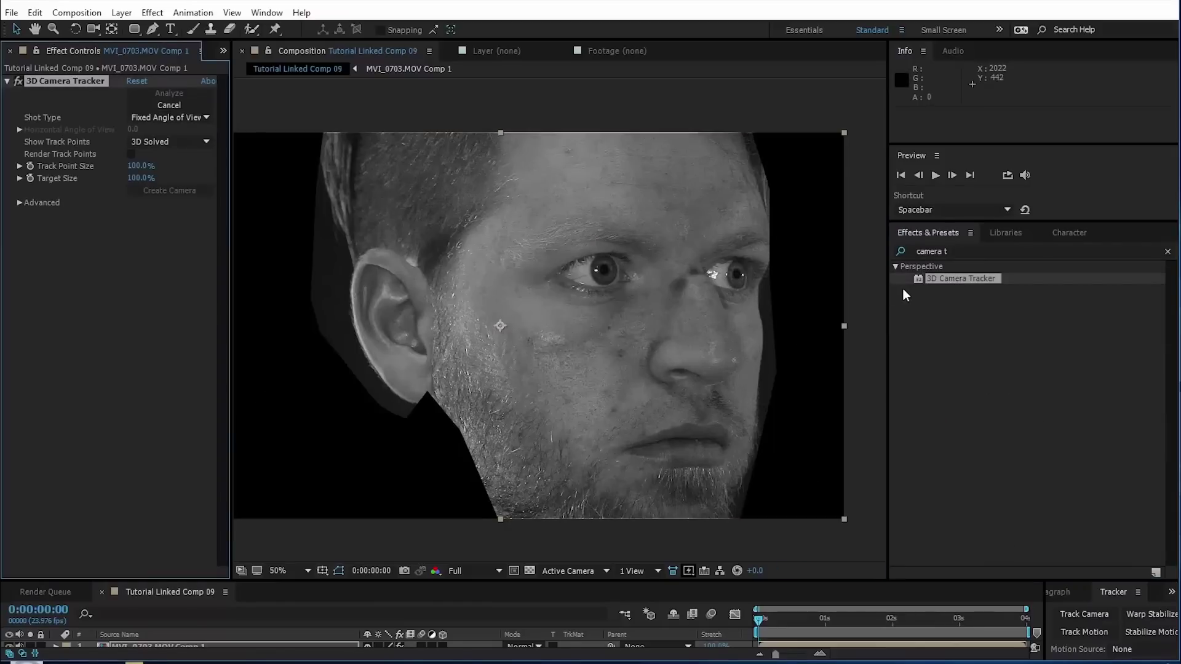
- Rearrange the workspace widths to give the 3D Camera Tracker settings more room, keeping the playhead at the first frame
left_click_drag(979, 278, 1029, 284)
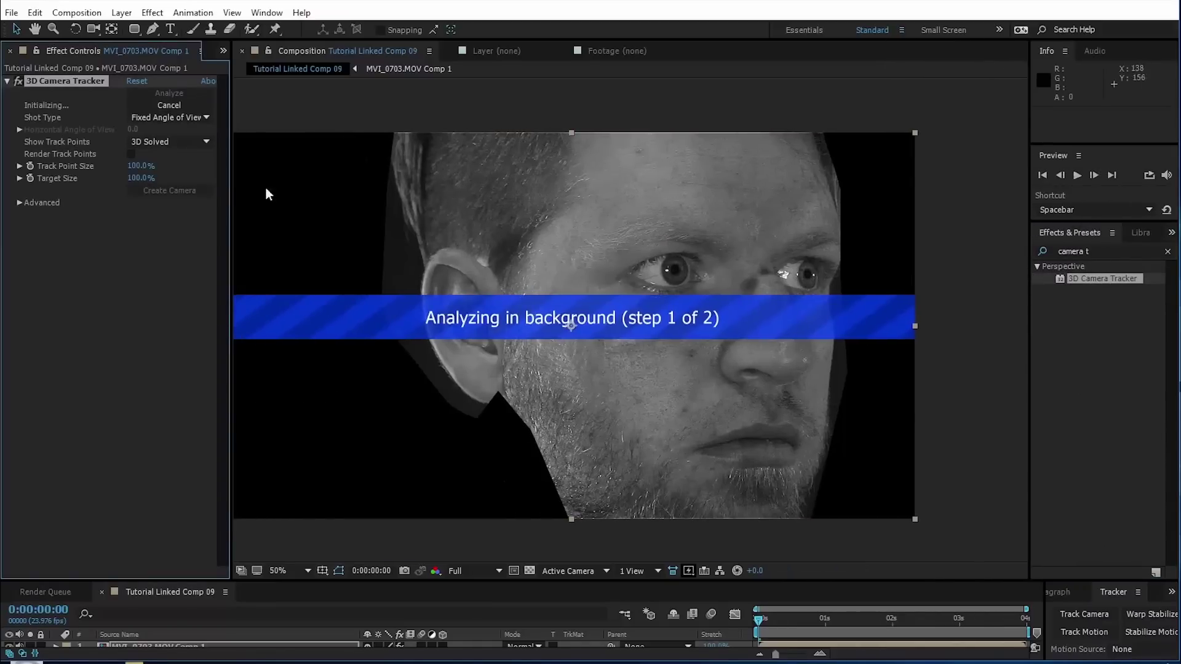
left_click_drag(231, 186, 288, 189)
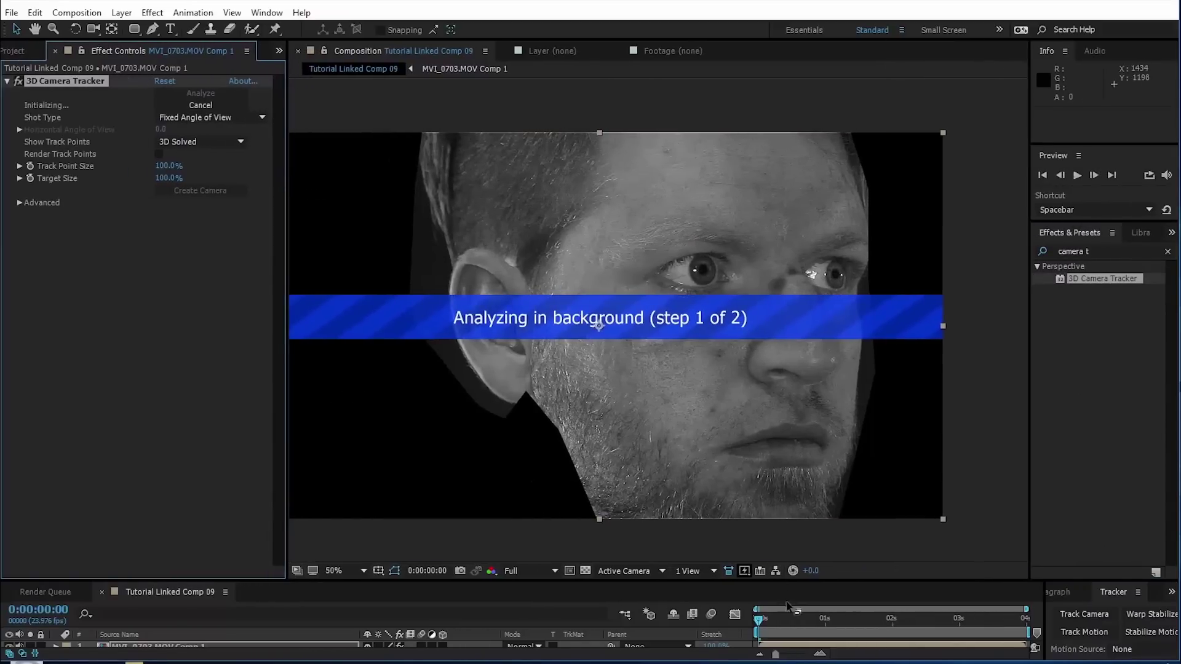
left_click_drag(793, 630, 747, 629)
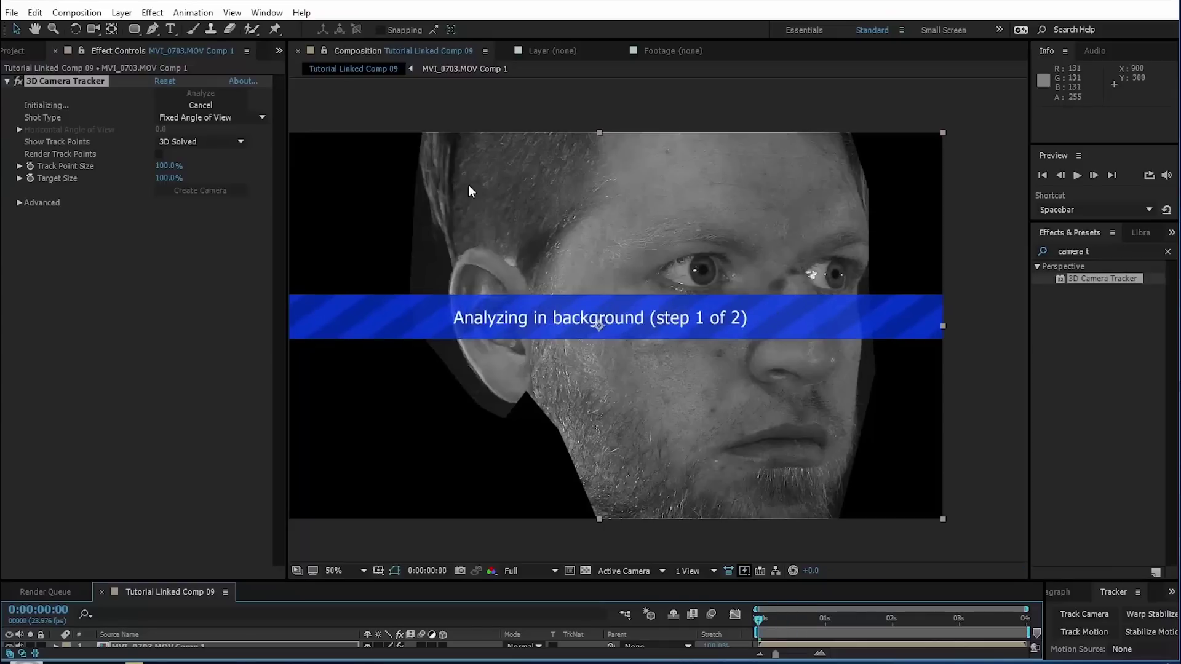
- Set the 3D Camera Tracker's advanced Solve Method to Typical and turn on Detailed Analysis
left_click(18, 203)
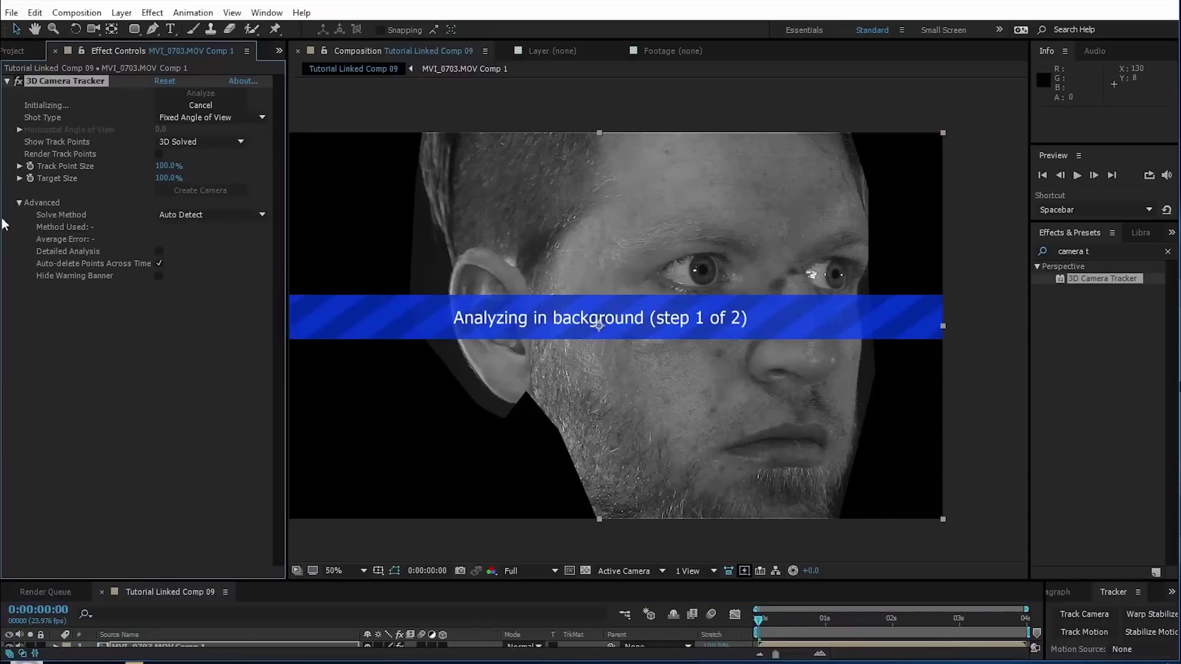
left_click(203, 215)
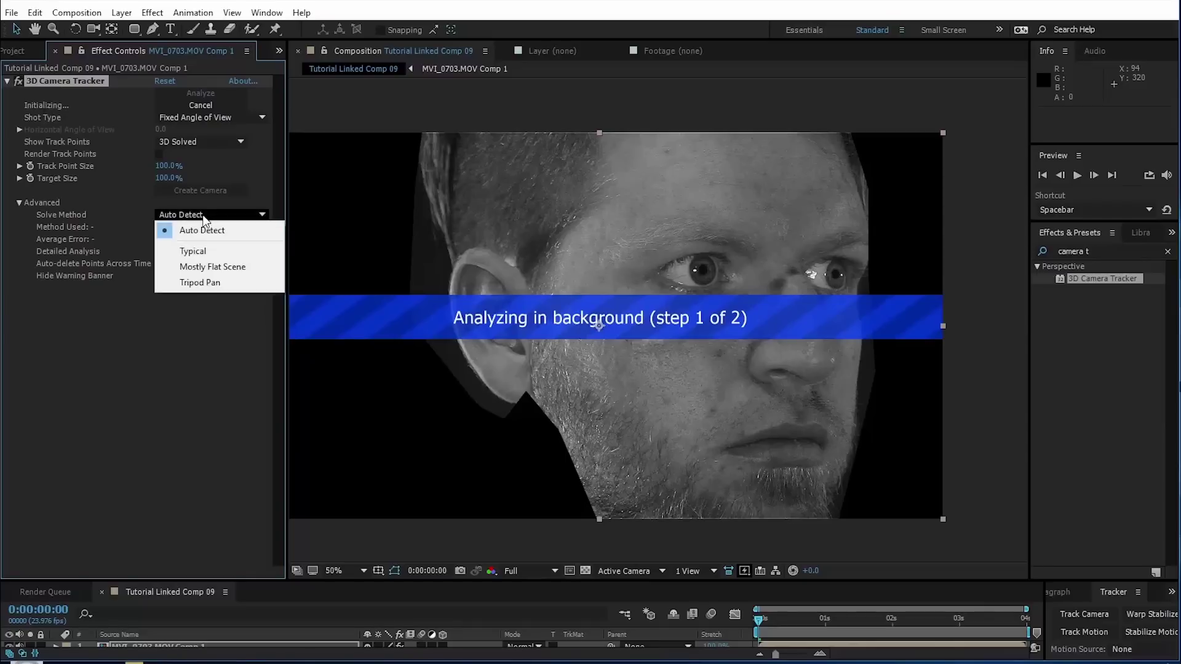
left_click(216, 253)
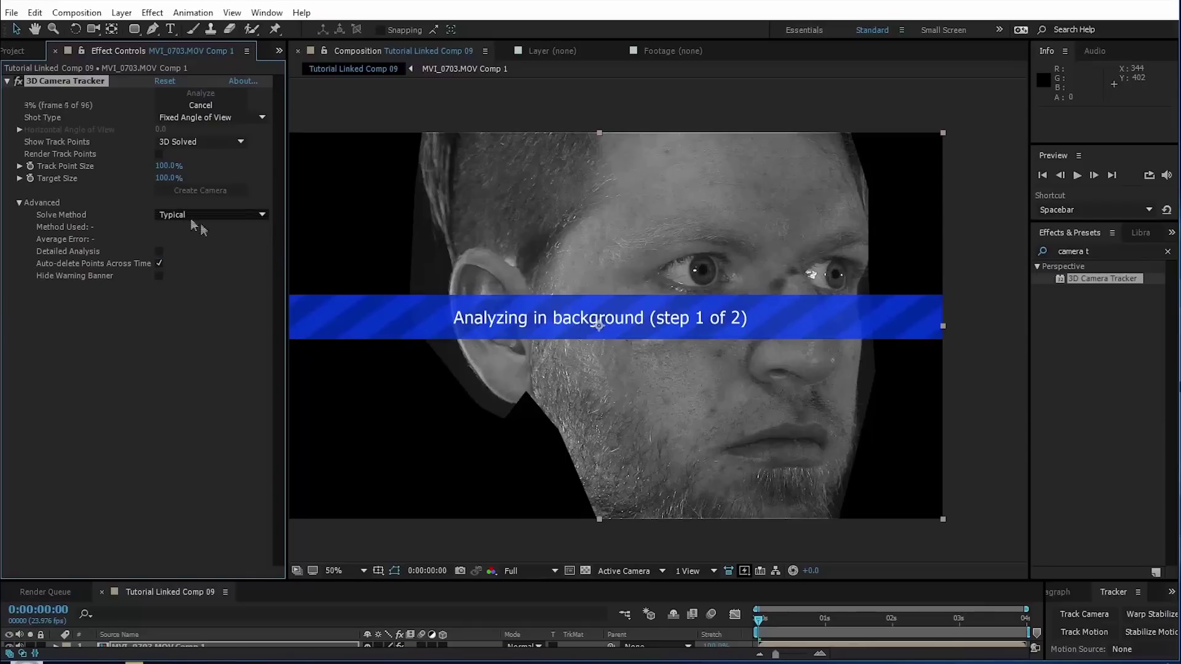
left_click(196, 216)
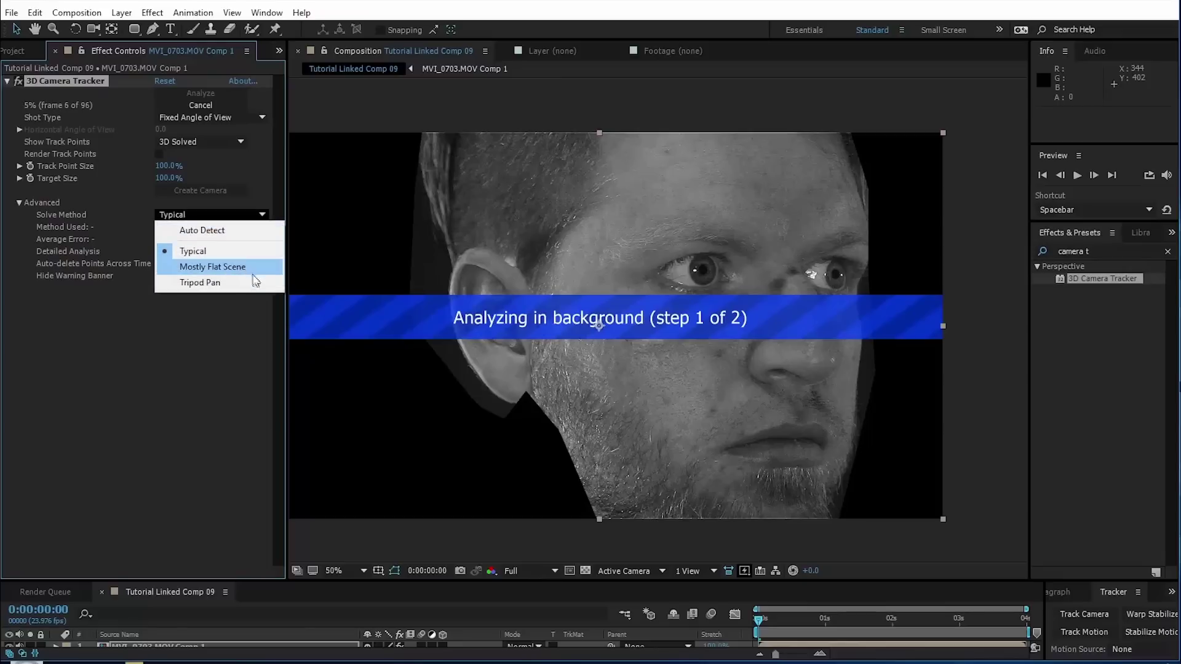
left_click(252, 342)
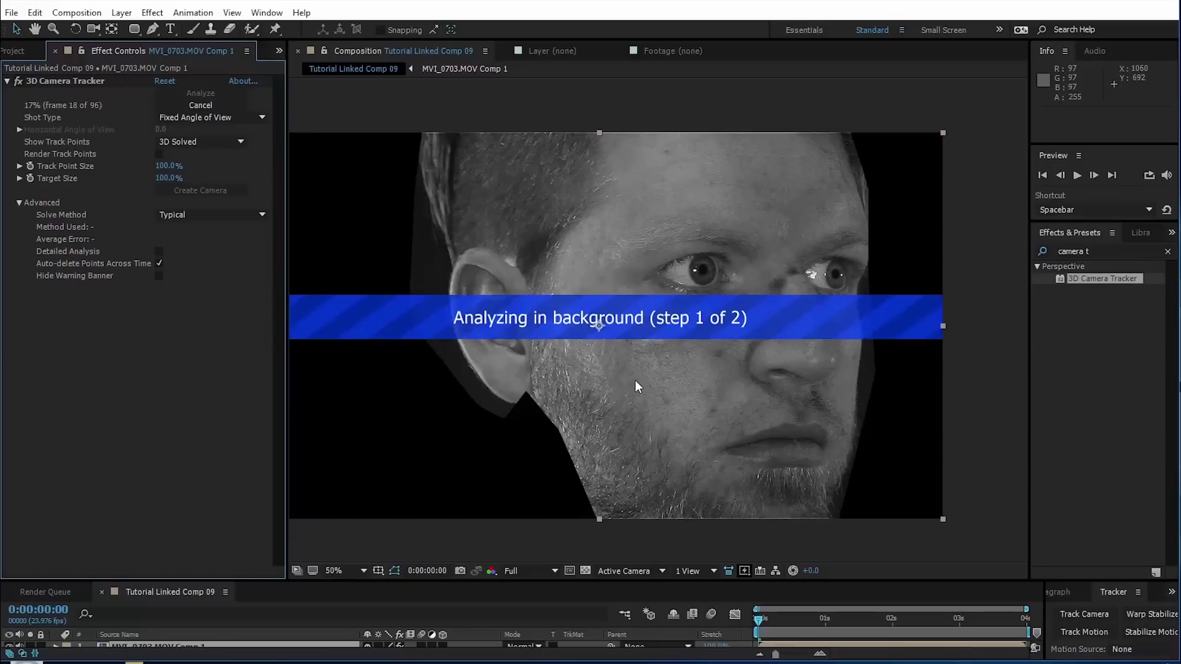
left_click(187, 216)
left_click(193, 251)
left_click(159, 263)
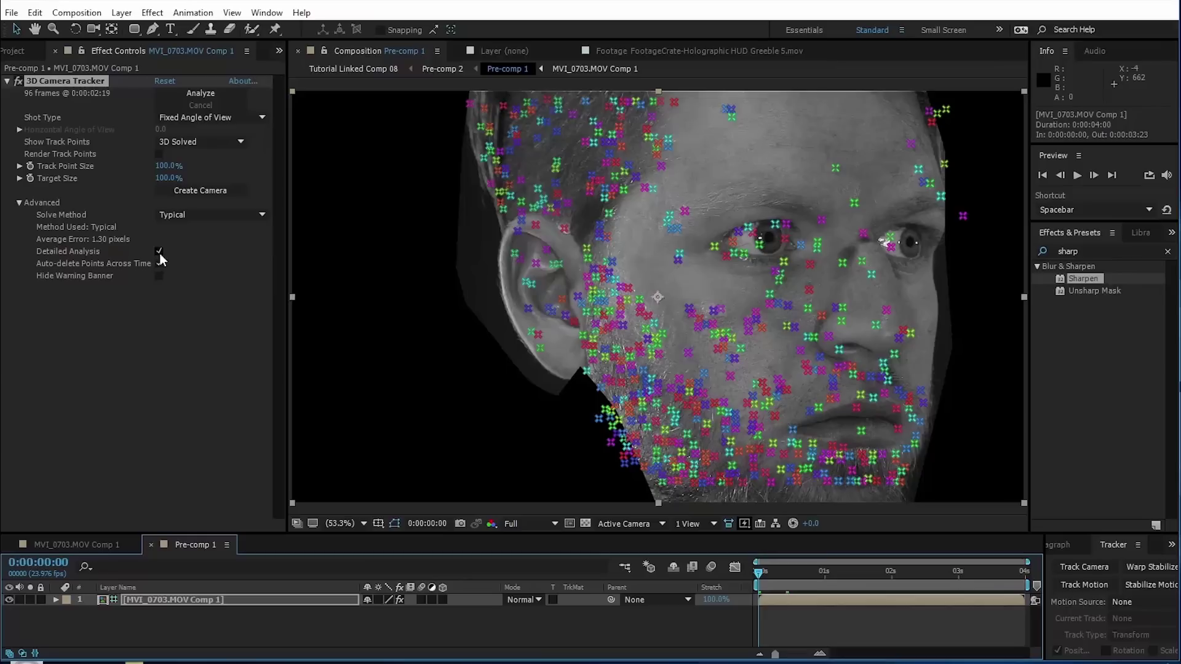
- Play and scrub through the solved clip to examine how the track points follow the face
key("space")
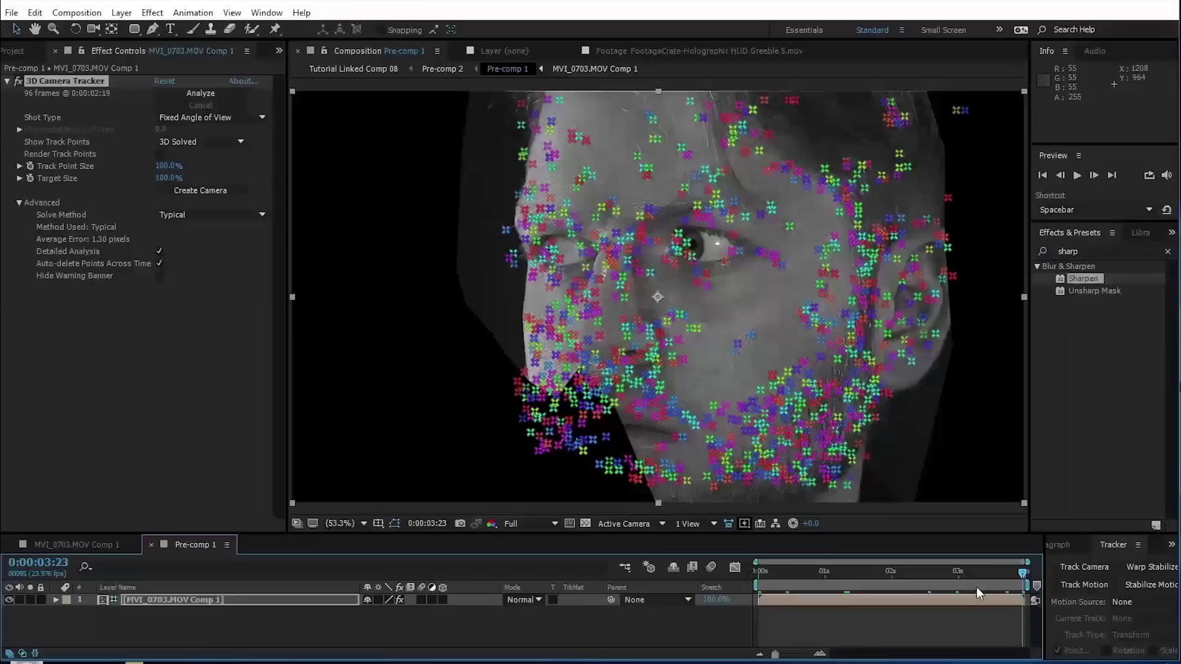
left_click(910, 578)
left_click_drag(909, 581, 825, 582)
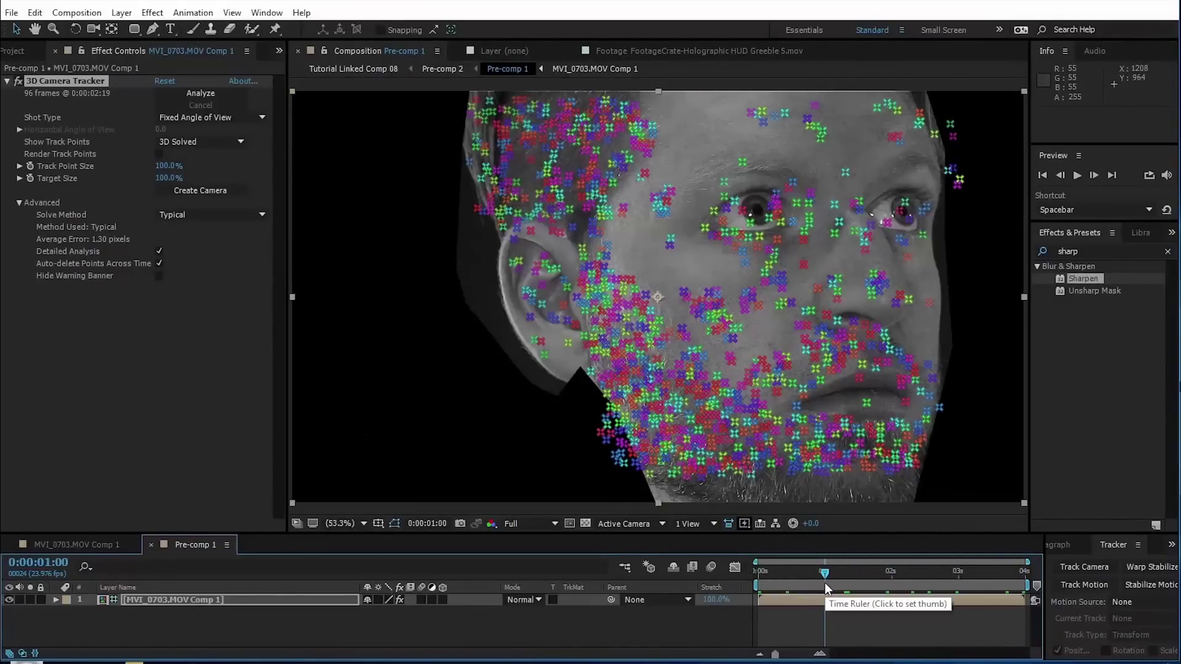
- At 0:00:02:02, target the track points between the eyes and create a solid and camera from them
left_click(898, 581)
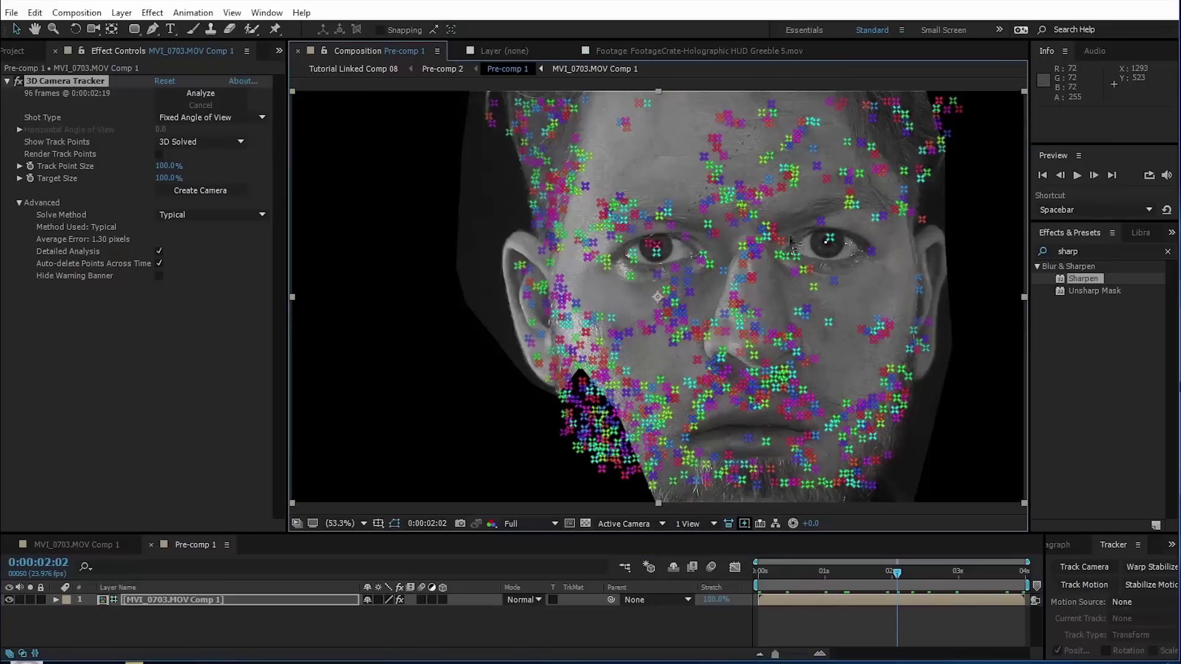
mouse_move(790, 237)
left_mouse_down()
mouse_move(776, 284)
mouse_move(738, 299)
left_mouse_up()
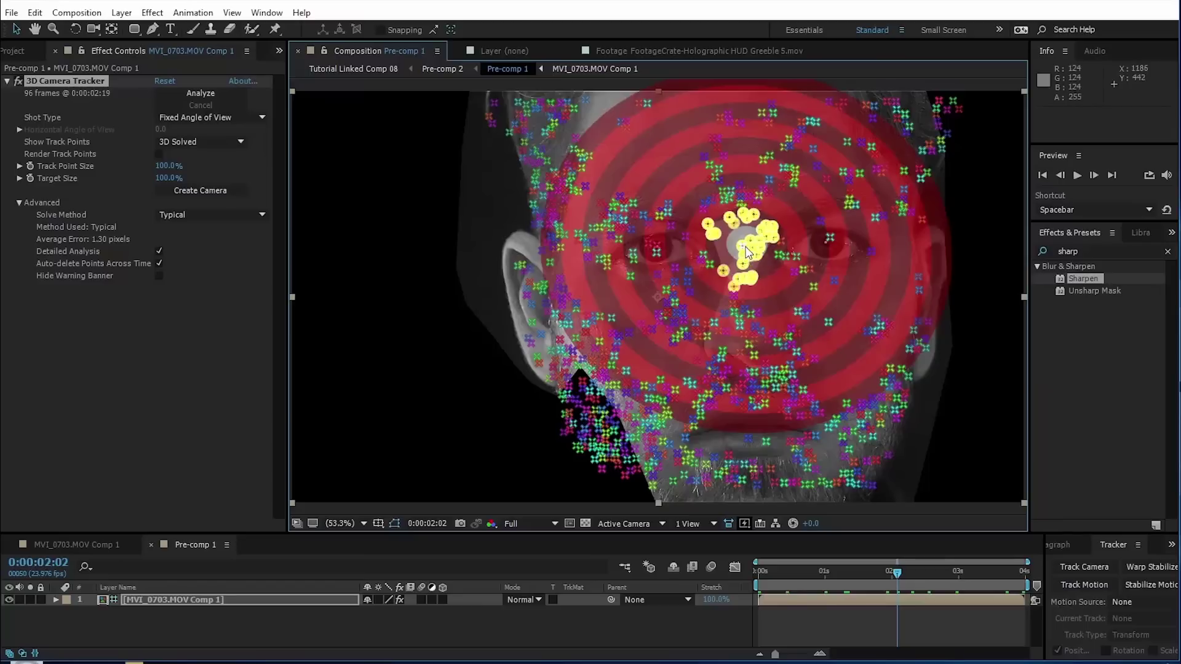
right_click(747, 250)
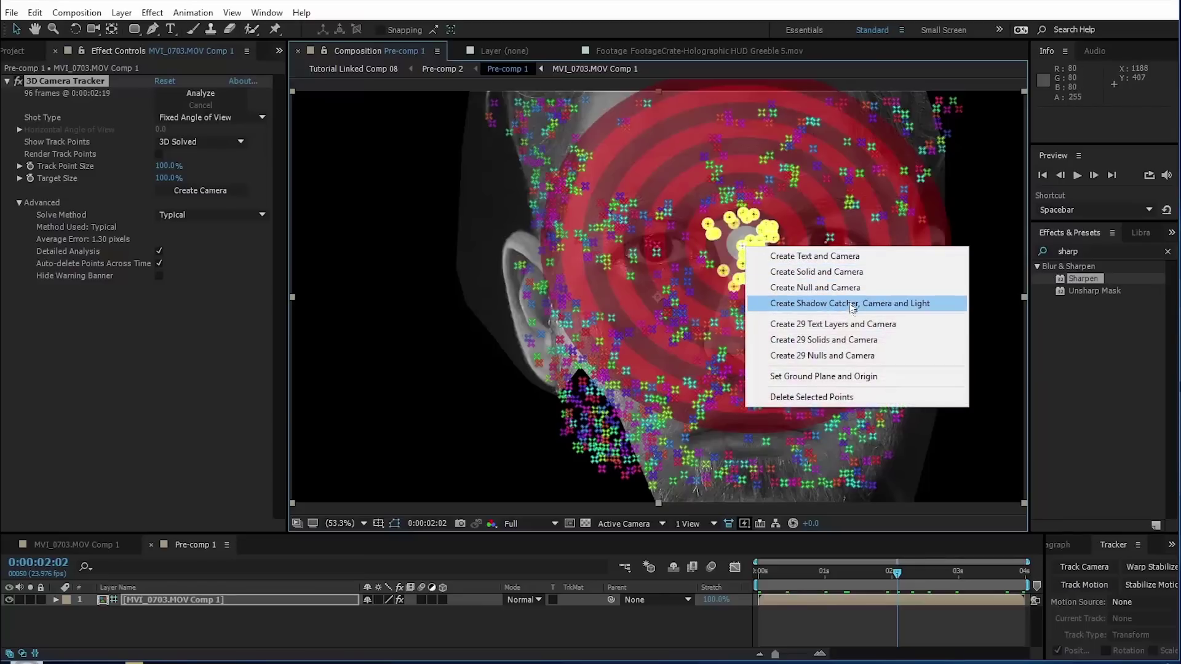
left_click(854, 280)
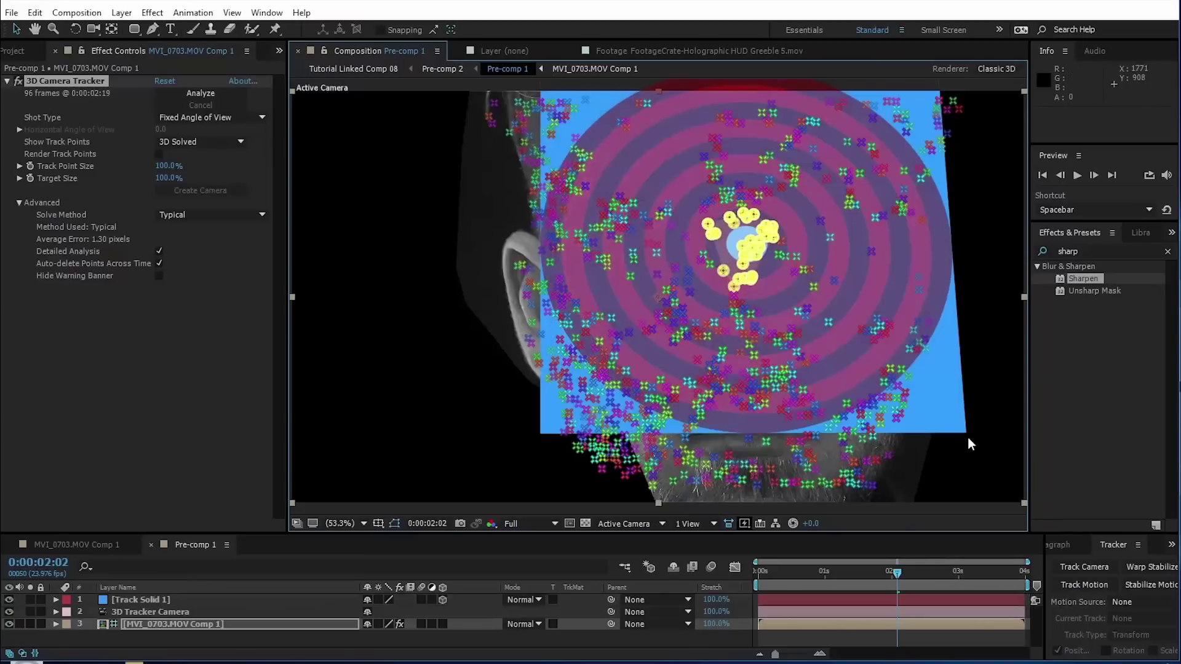
- Apply the Grid effect to Track Solid 1 and rotate the solid to an orientation of about 2.5°, 353.3°, 1.3°
left_click(870, 280)
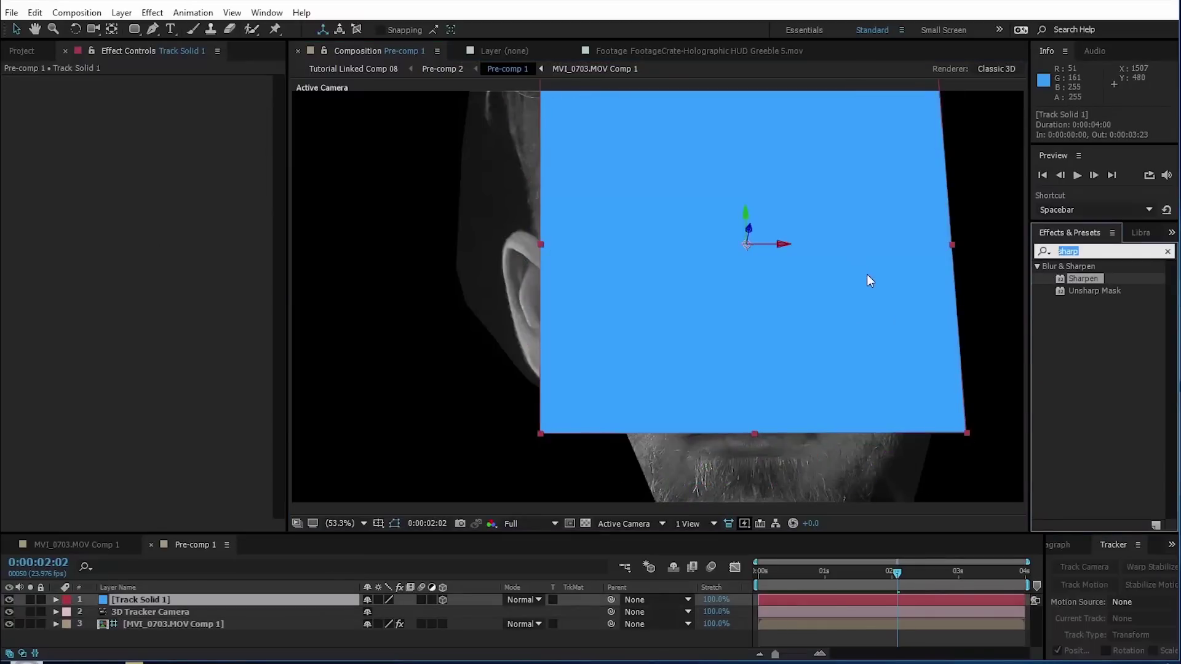
type("grid")
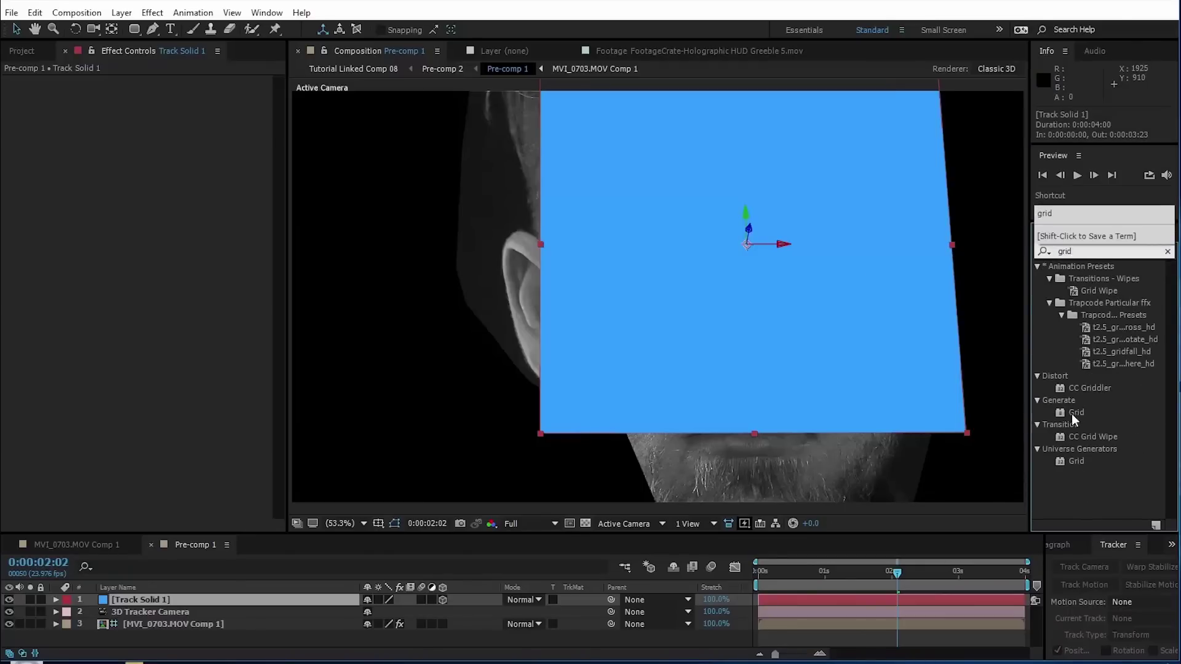
double_click(1075, 413)
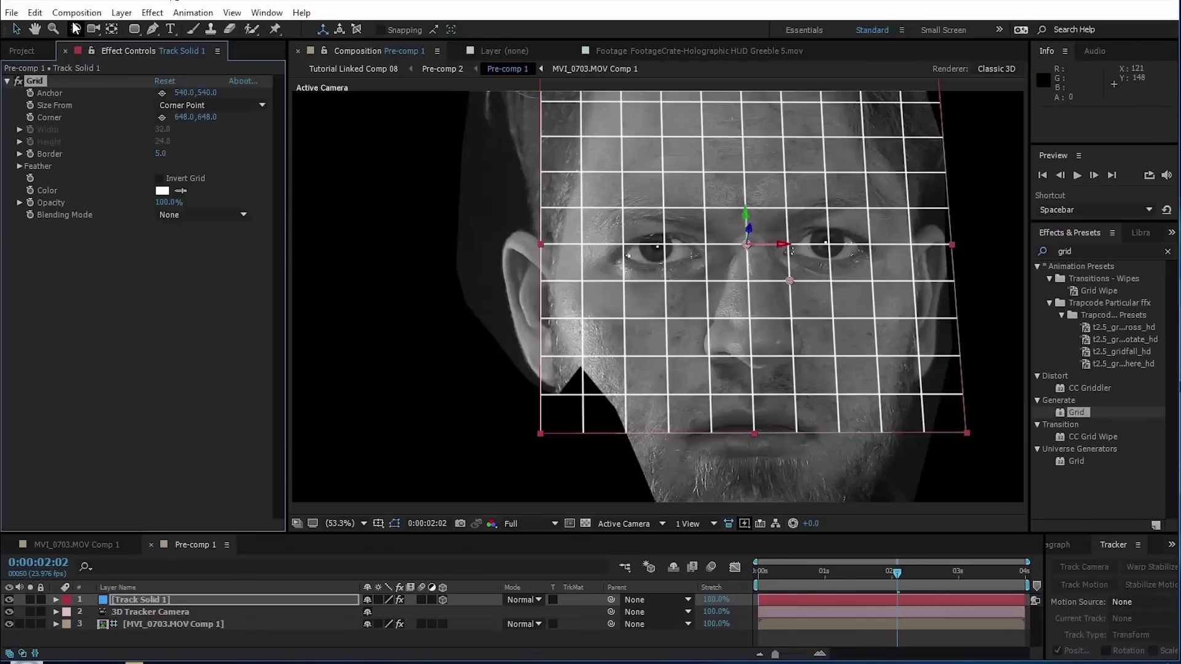
left_click_drag(780, 245, 780, 271)
left_click_drag(747, 230, 753, 230)
- Preview the composition from the first frame to check how well the grid sticks to the face
left_click_drag(820, 576, 731, 578)
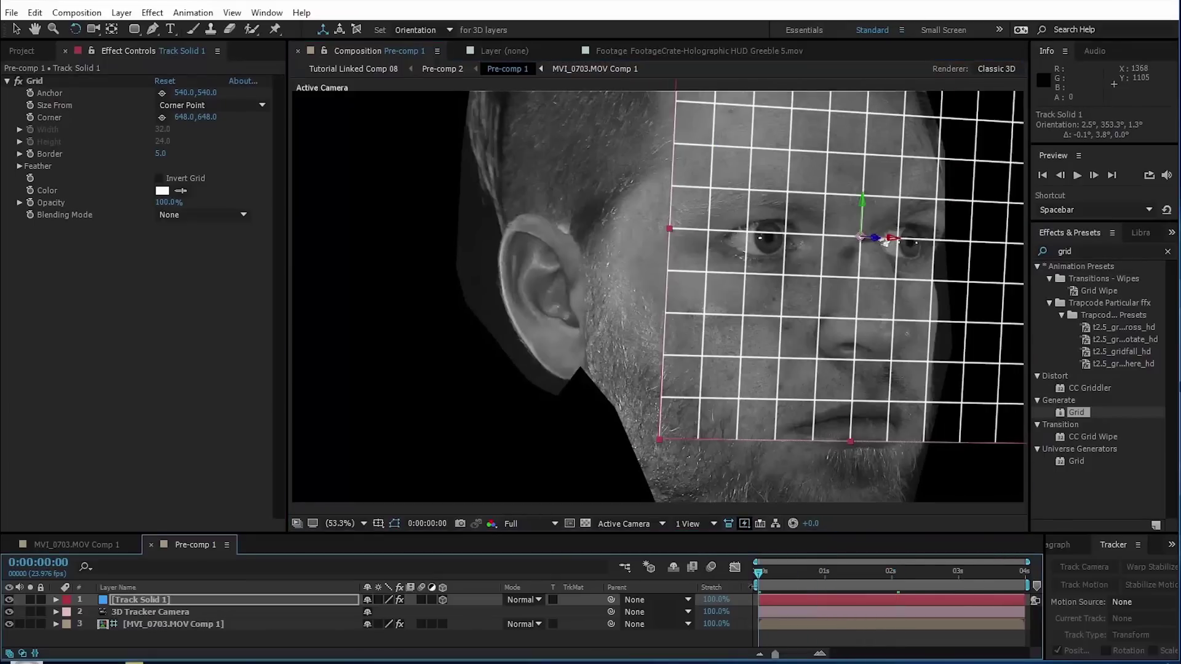
left_click(16, 29)
key("space")
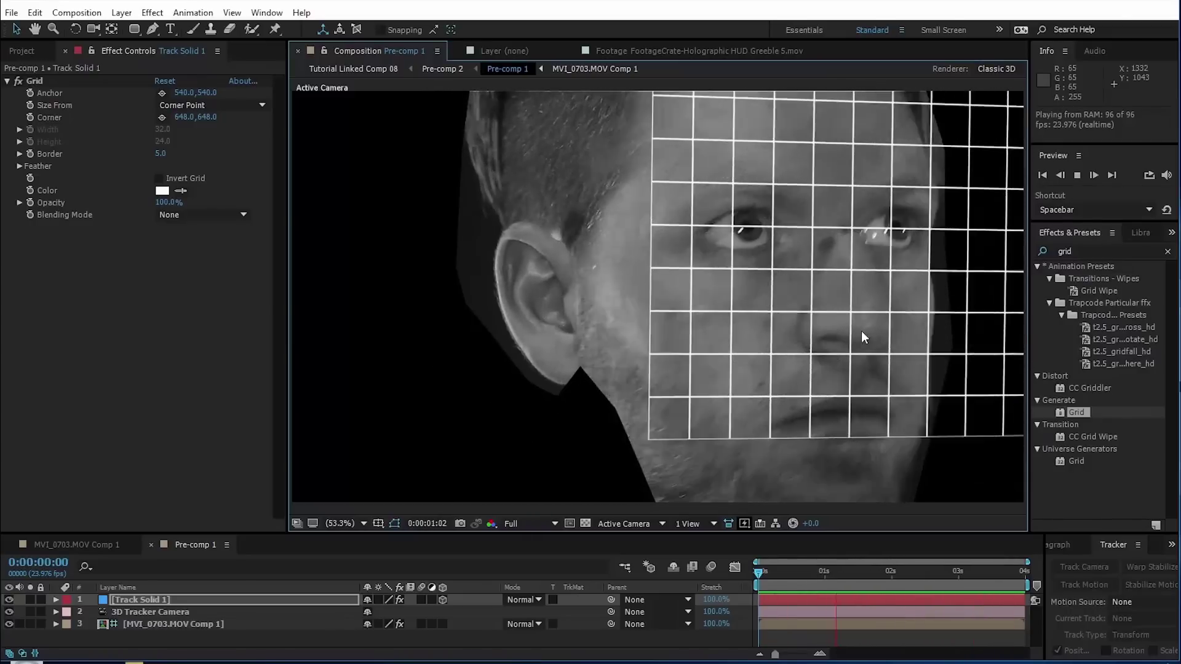
left_click(810, 582)
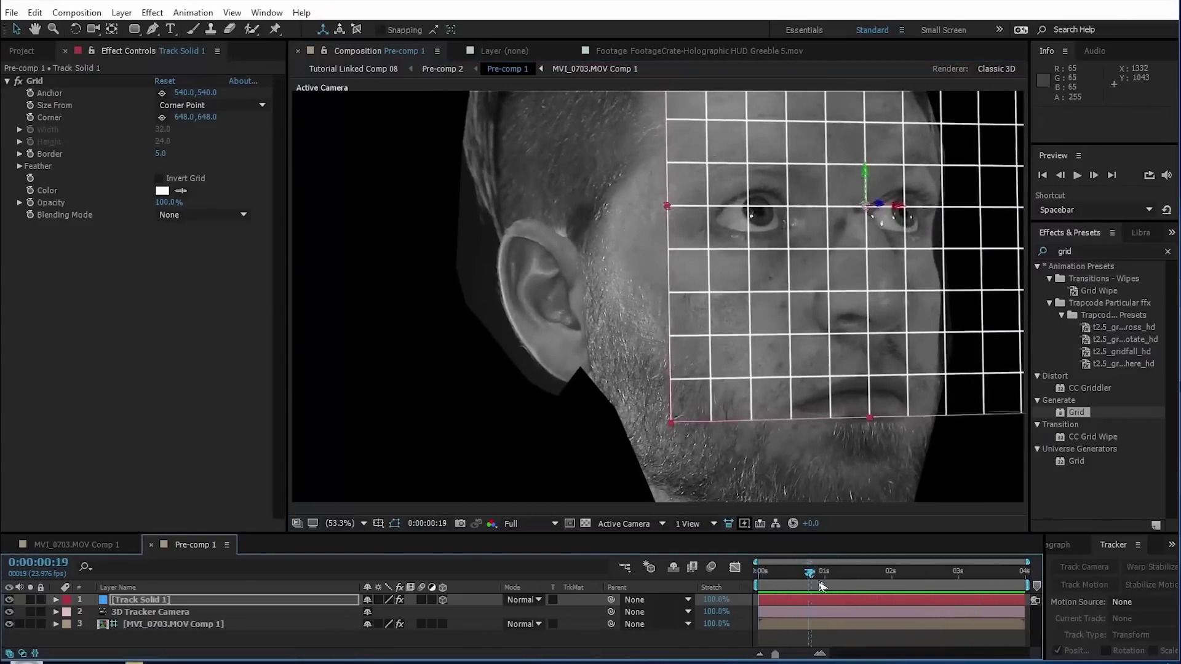
- In the nested MVI_0703.MOV Comp 1, set Mask 1's mode to None and disable the Tint and Sharpen effects
left_click(176, 614)
double_click(179, 622)
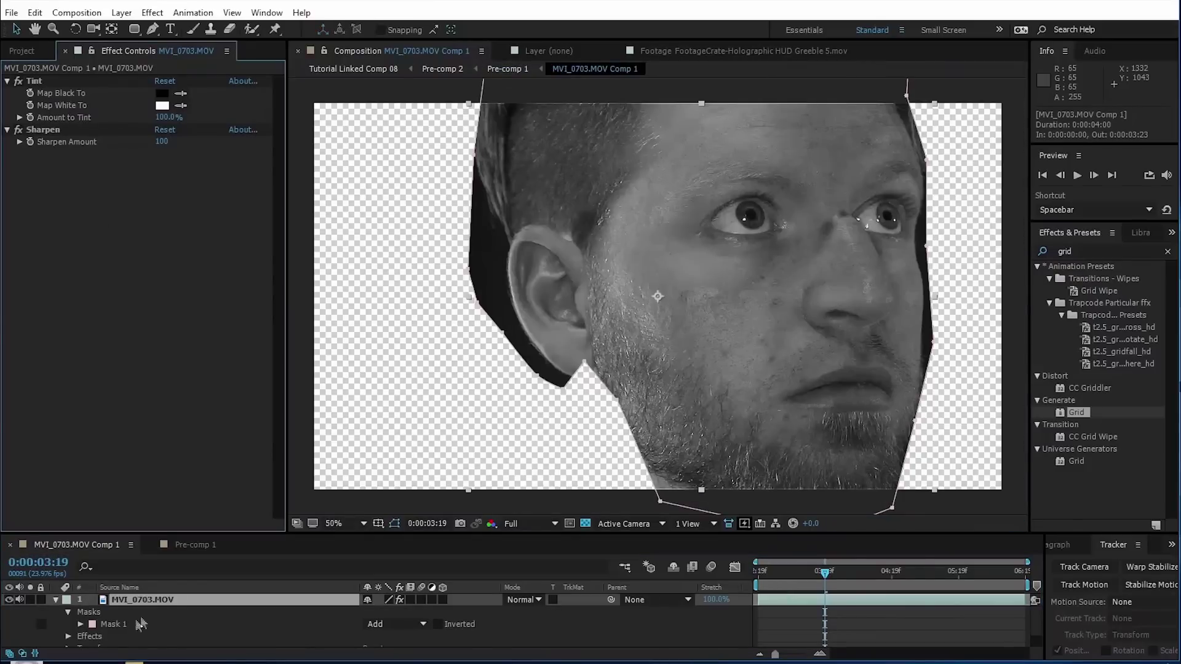
left_click(131, 625)
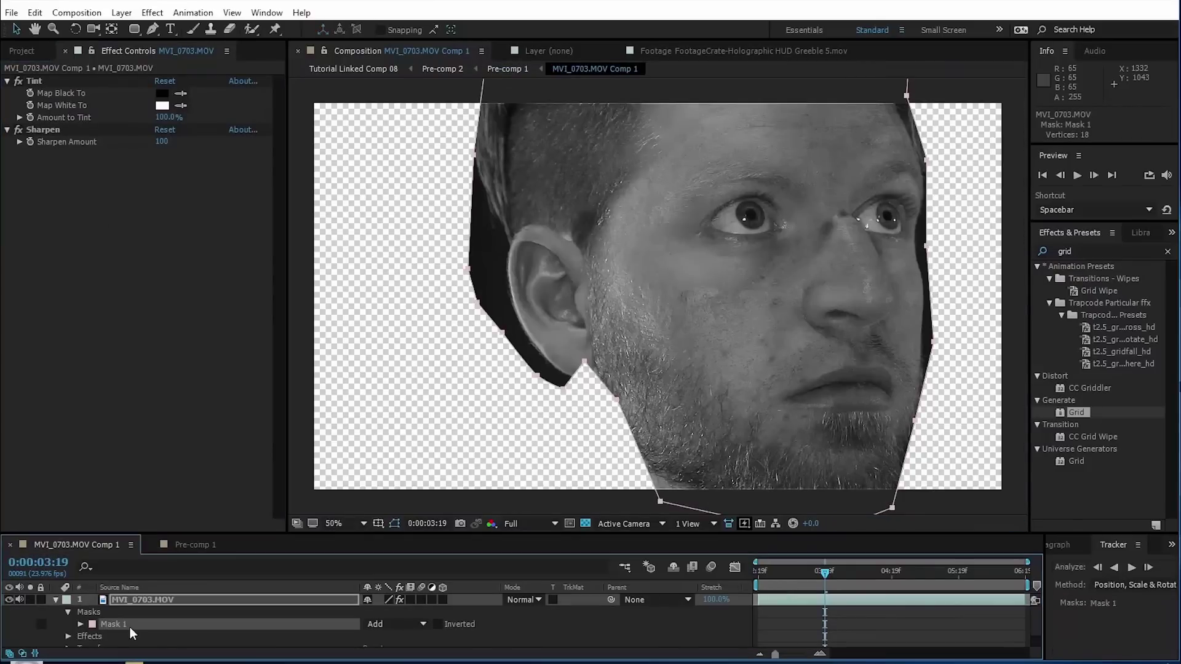
left_click(428, 625)
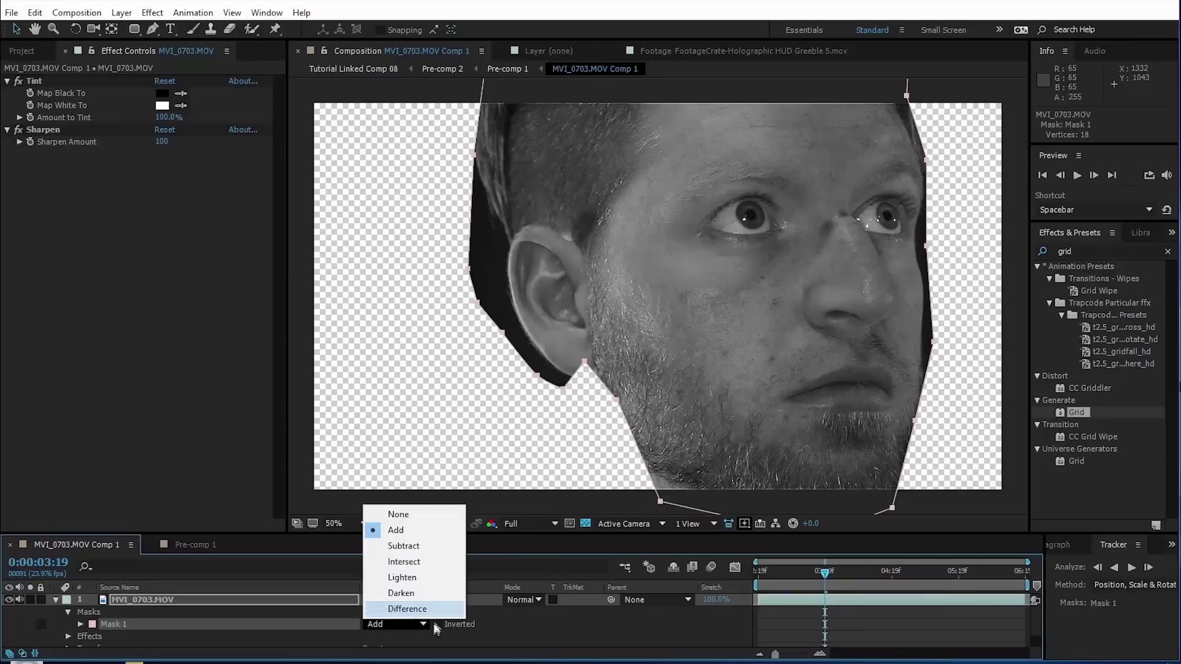
left_click(403, 514)
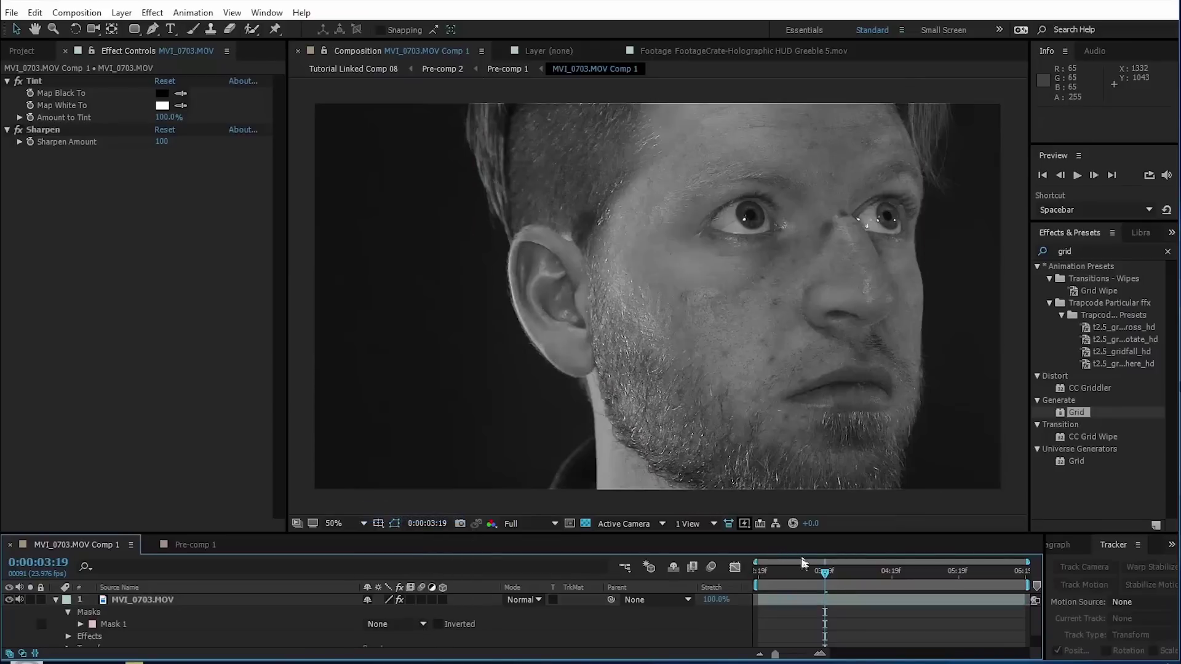
left_click_drag(789, 575, 819, 600)
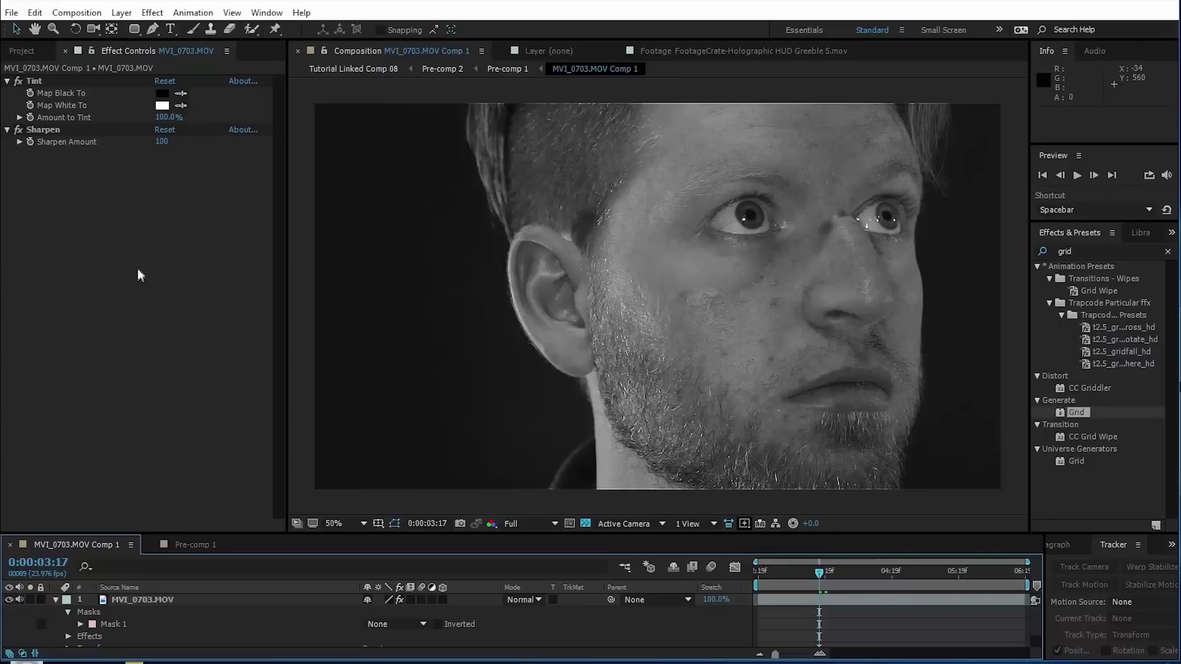
left_click(17, 129)
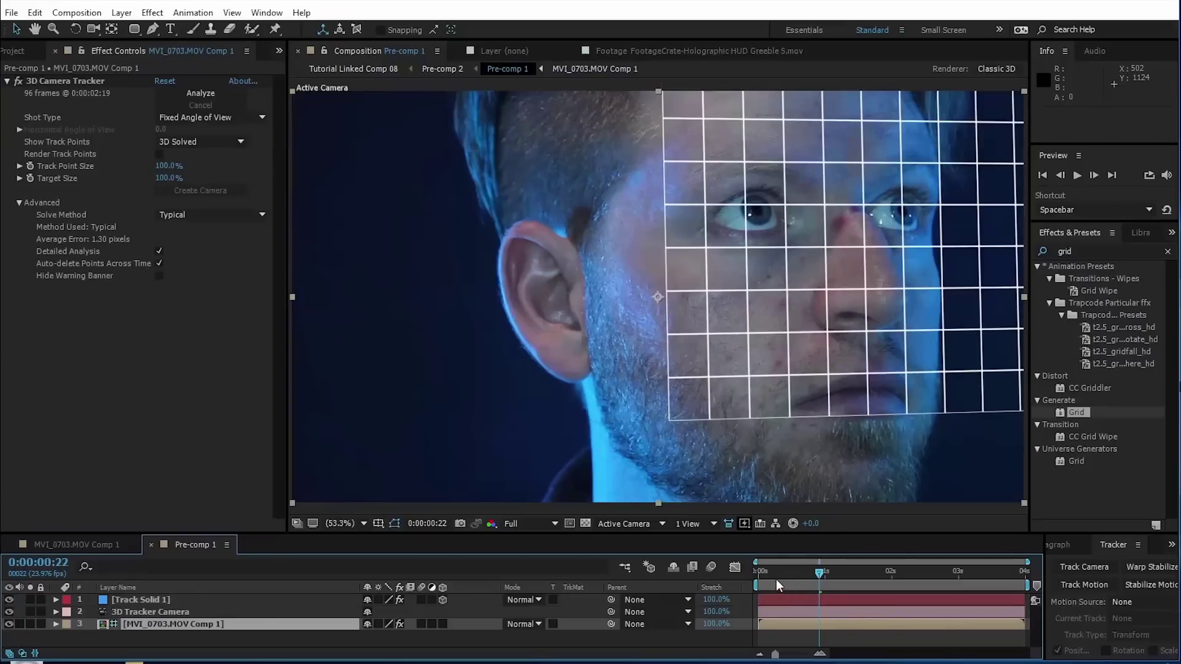
- Return to Pre-comp 1, hide the Track Solid 1 layer and scrub to 0:00:01:18
mouse_move(776, 578)
left_mouse_down()
mouse_move(844, 585)
mouse_move(785, 593)
left_mouse_up()
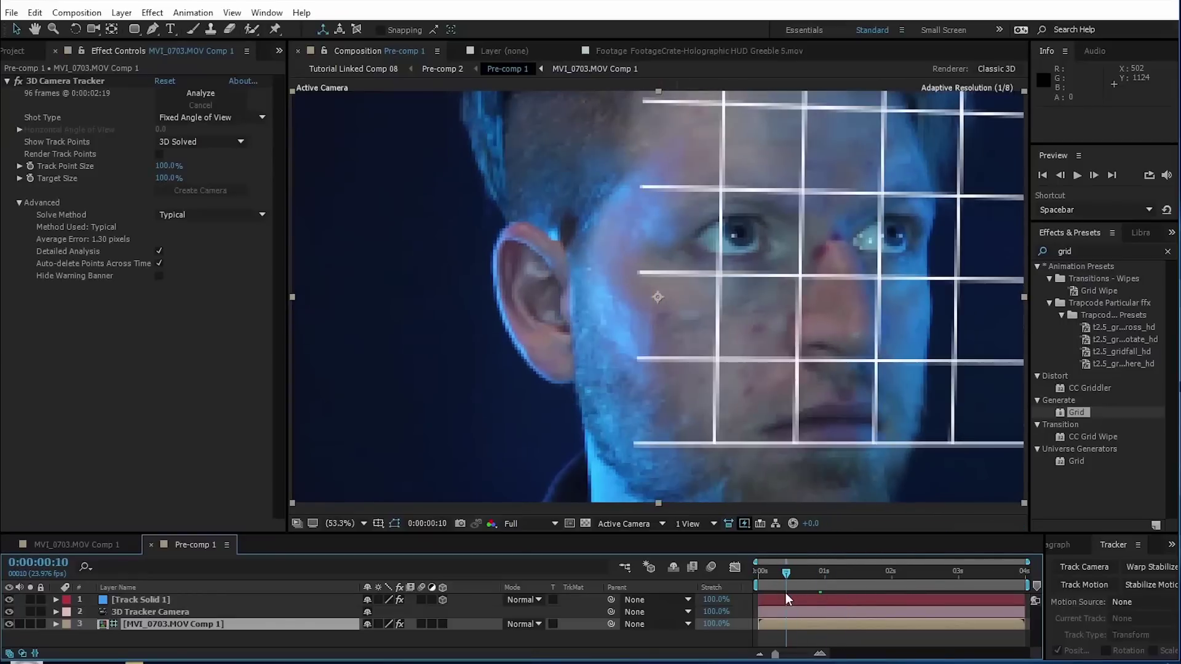
left_click(786, 598)
left_click(10, 600)
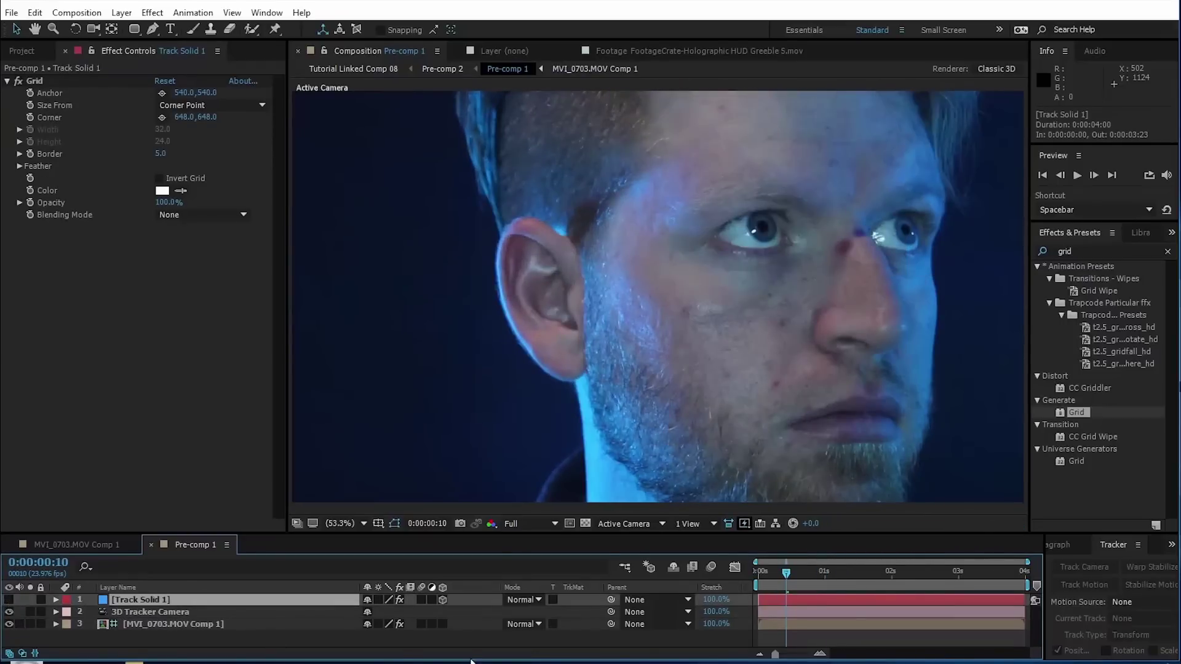
left_click_drag(786, 573, 876, 599)
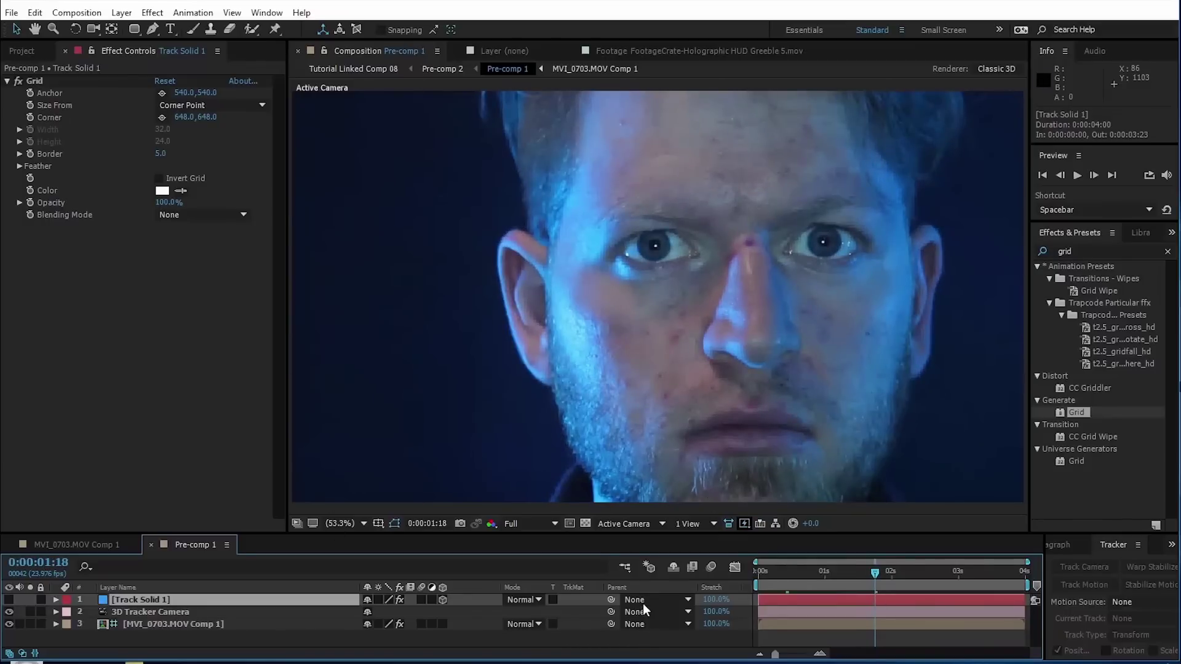
- Switch to the ProductionCrate website in Chrome and open its Sci-Fi video effects category
left_click(545, 662)
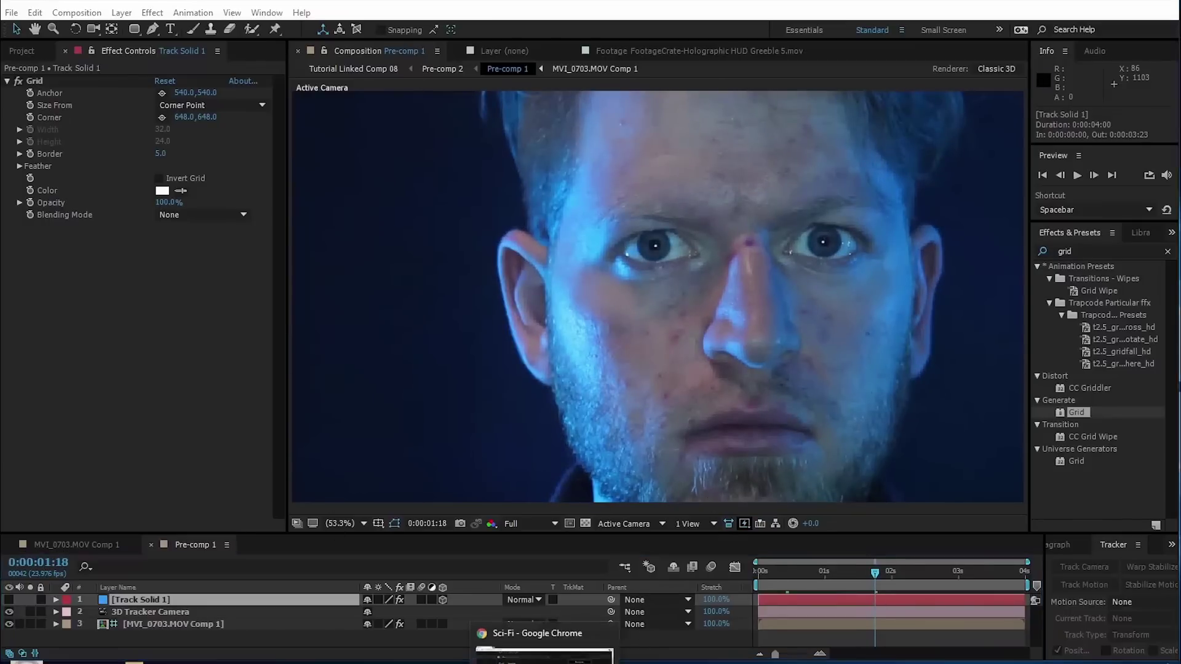
scroll(390, 473, "down", 4)
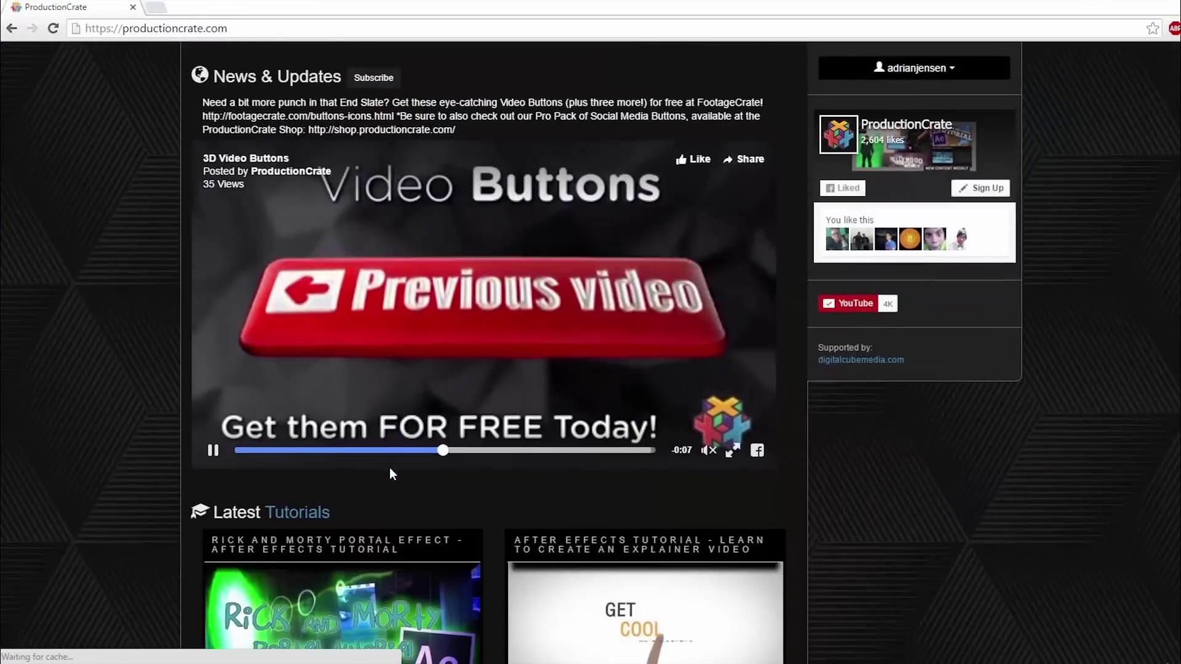
scroll(391, 474, "up", 4)
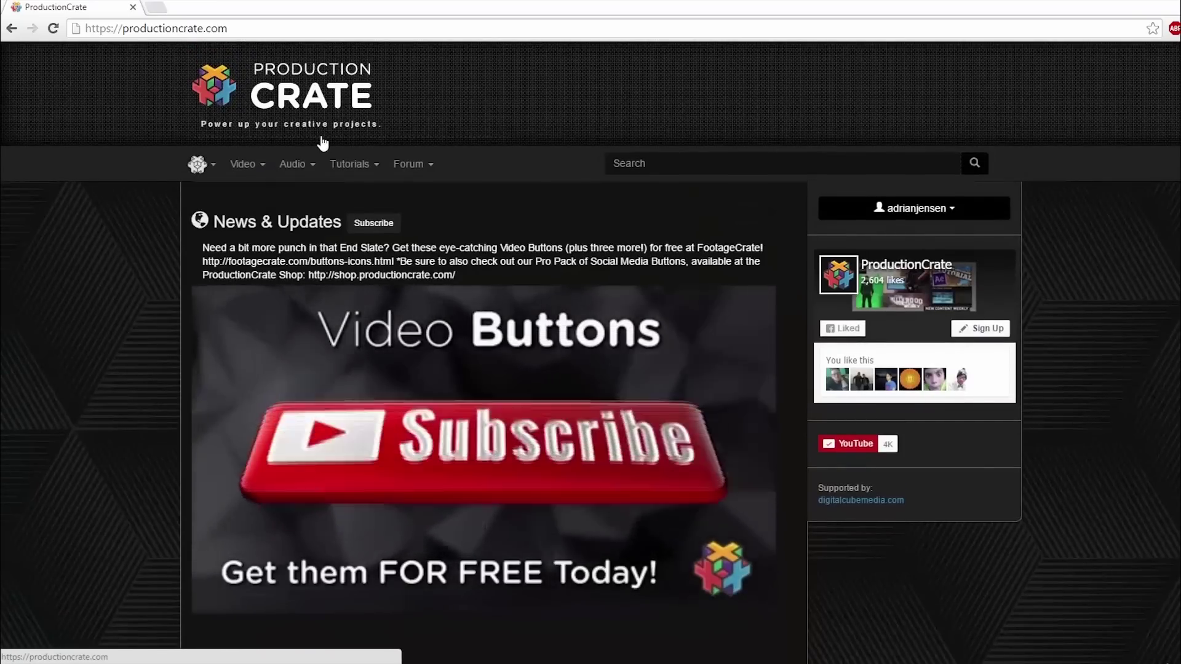
mouse_move(248, 167)
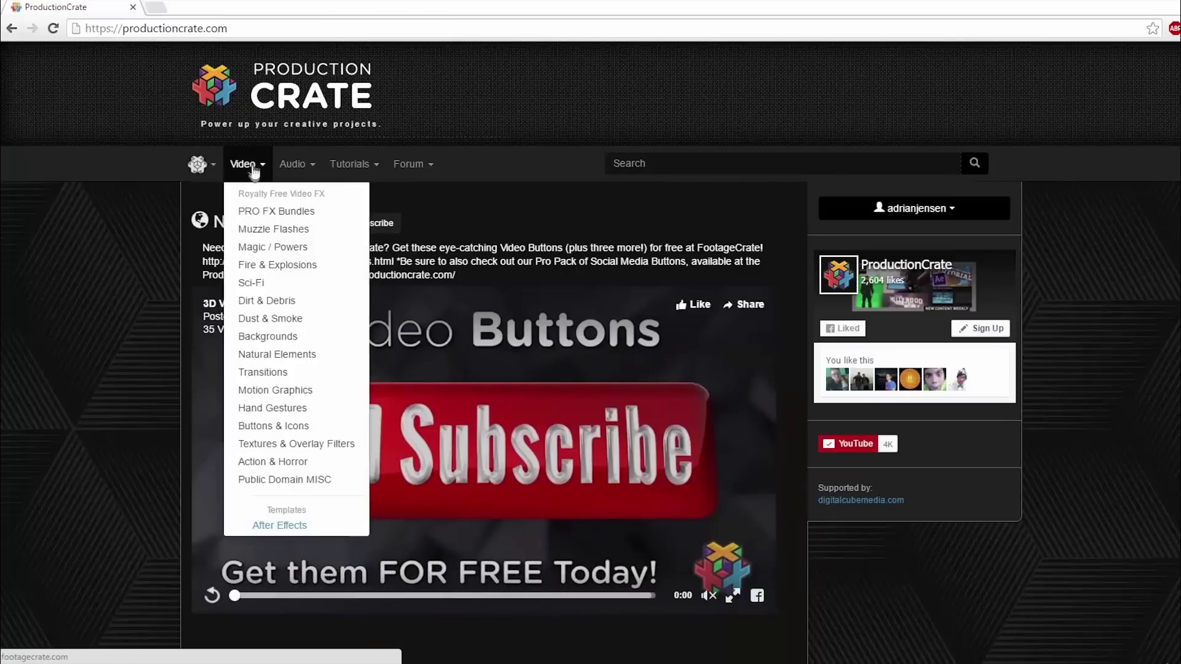
left_click(283, 286)
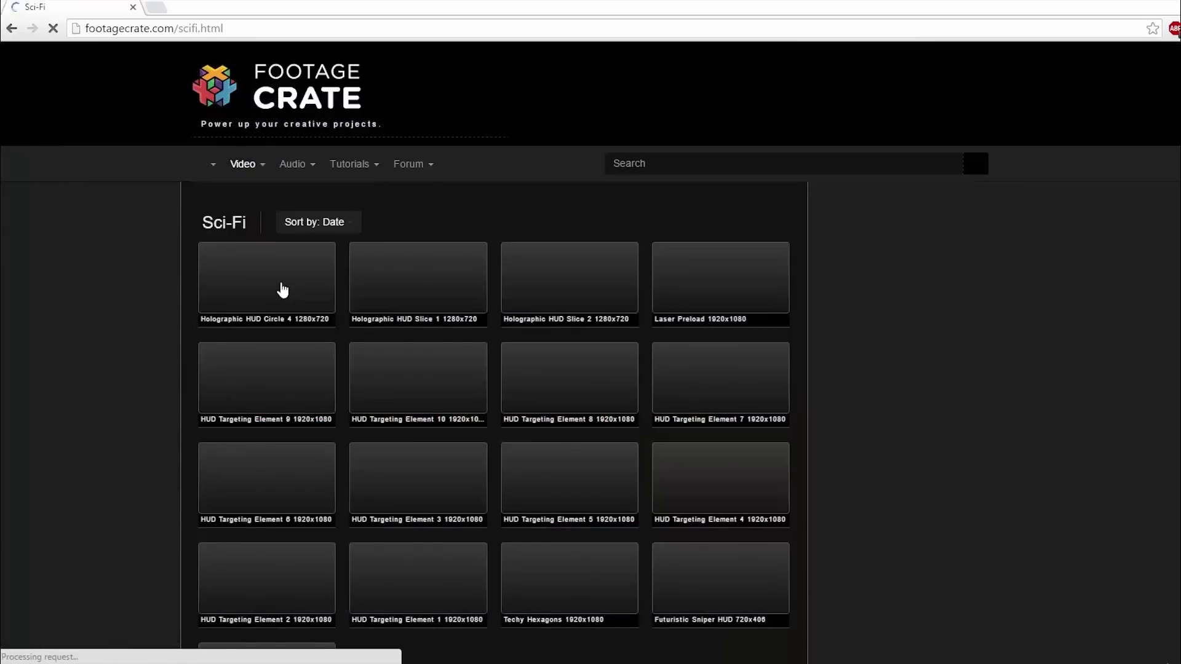
- Find the Holographic HUD Slice 2 clip among the Sci-Fi effects and download it
scroll(825, 423, "down", 1)
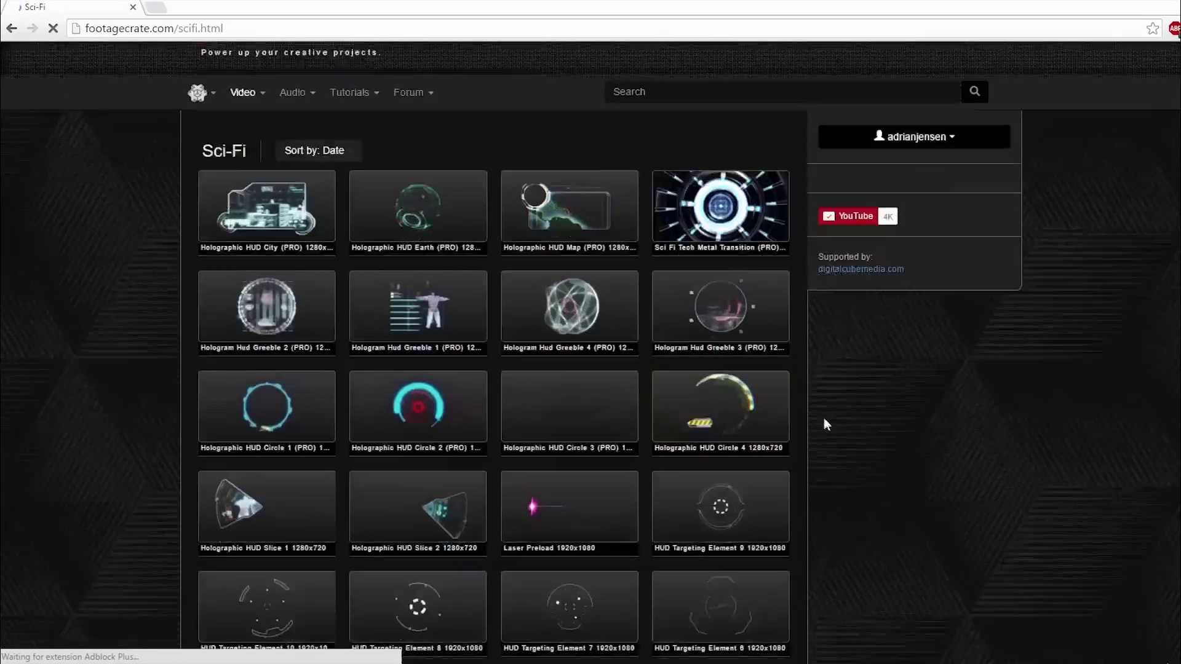
scroll(825, 423, "down", 1)
left_click(433, 454)
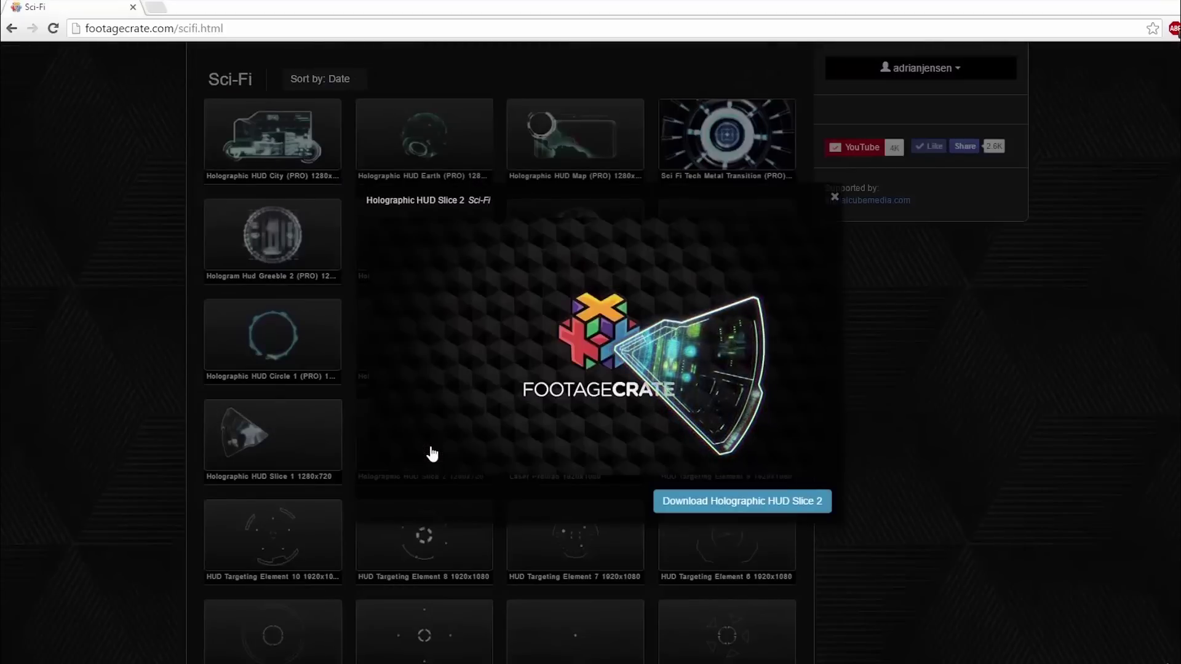
left_click(759, 503)
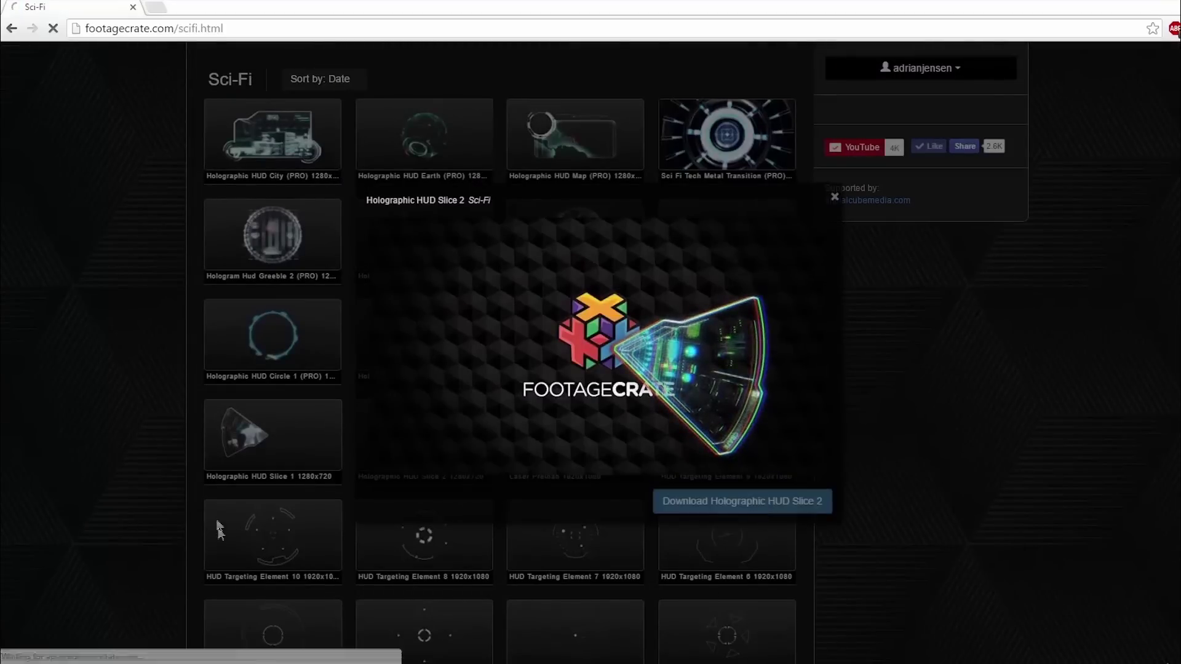
- Download the Holographic HUD Slice 1 clip from the Sci-Fi effects and open the Holographic HUD Map clip
left_click(254, 445)
left_click(726, 507)
left_click(836, 197)
left_click(575, 139)
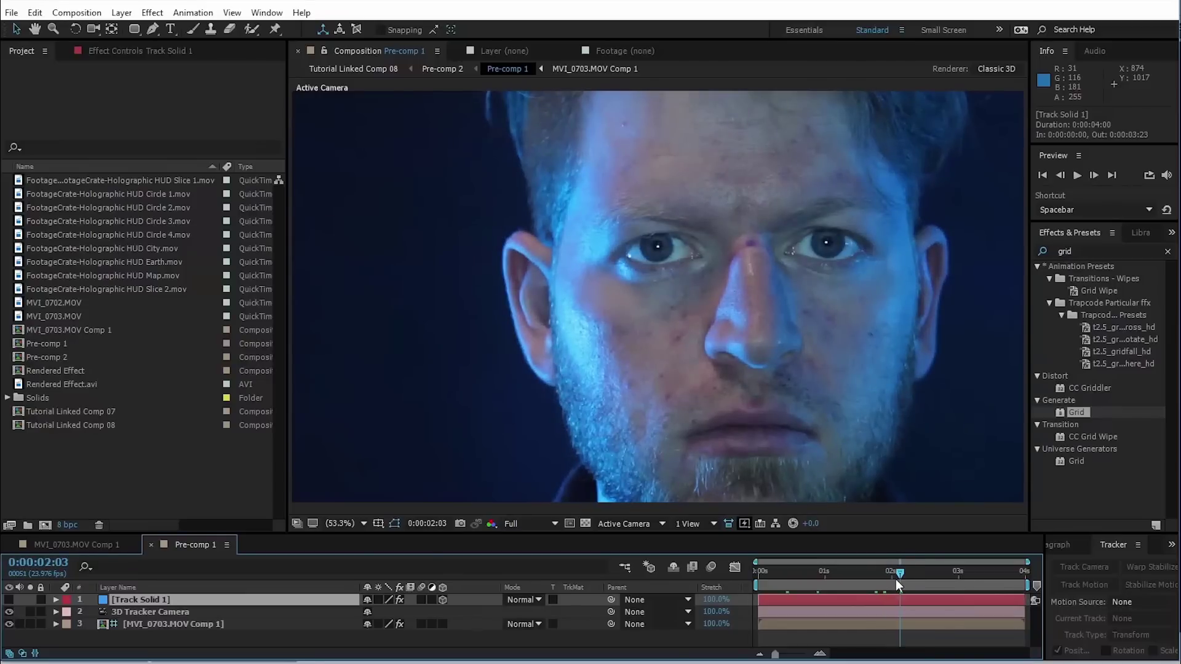
- Switch to After Effects and add Holographic HUD Circle 4 at 0:00:02:05 as the topmost layer of Pre-comp 1, made 3D
left_click_drag(895, 578, 906, 579)
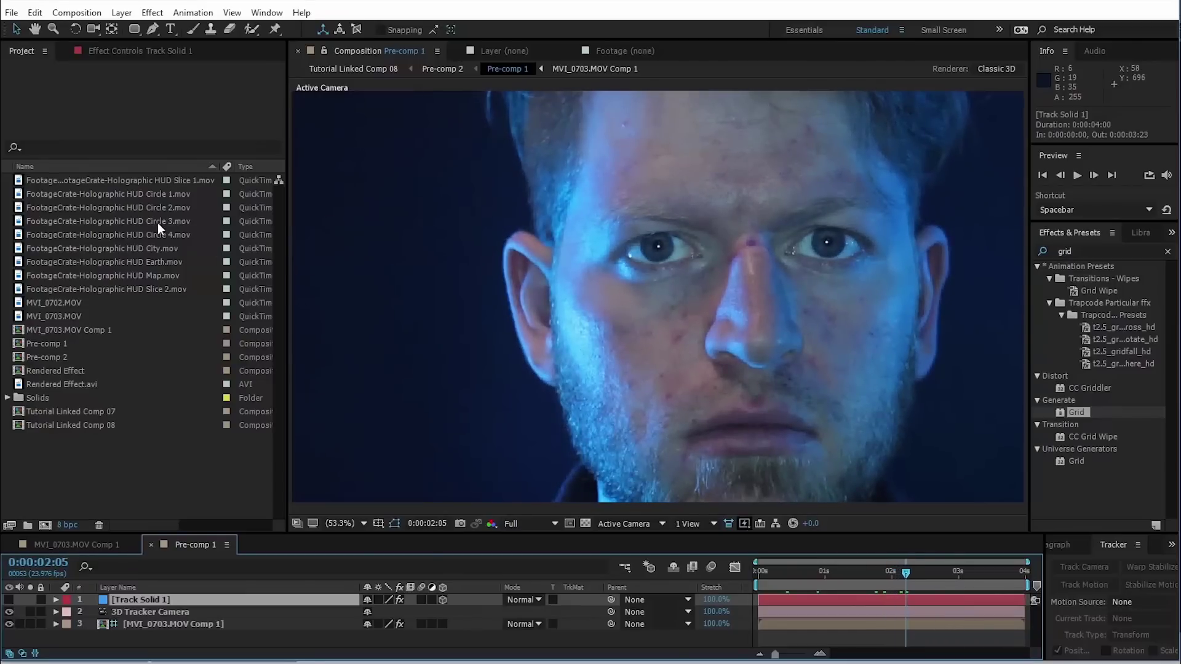
left_click_drag(176, 235, 316, 597)
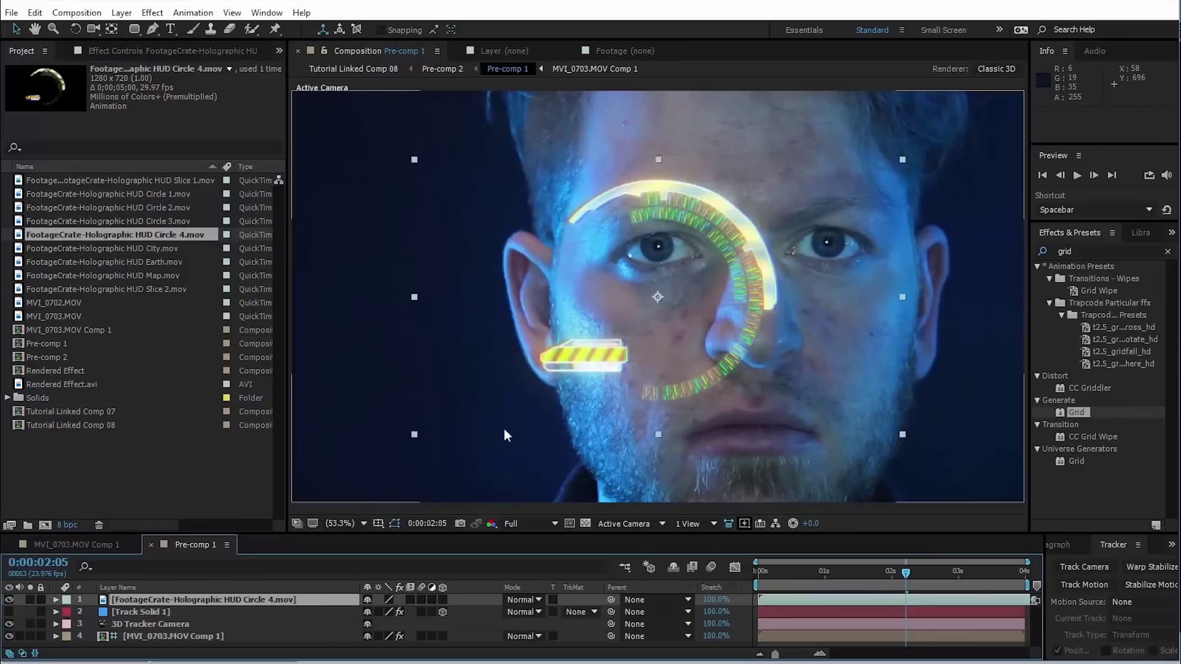
left_click(443, 600)
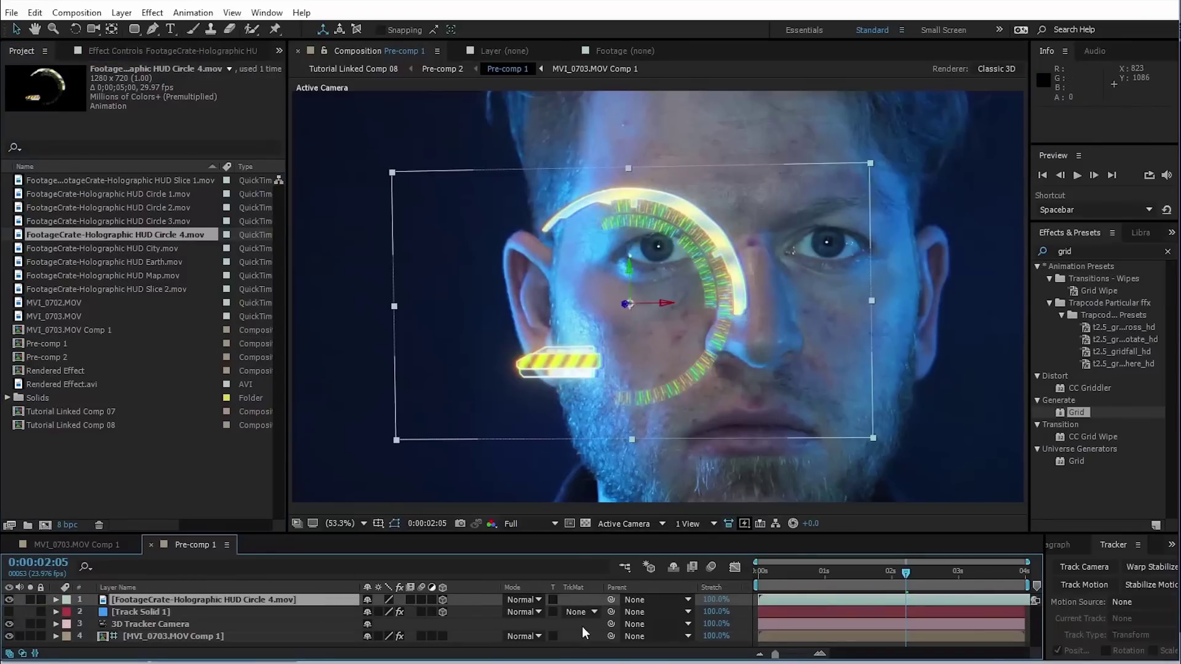
- At 0:00:03:23, raise the HUD Circle 4 layer to eye level at a Y position of 397.4 and preview the comp
left_click_drag(943, 577, 1033, 588)
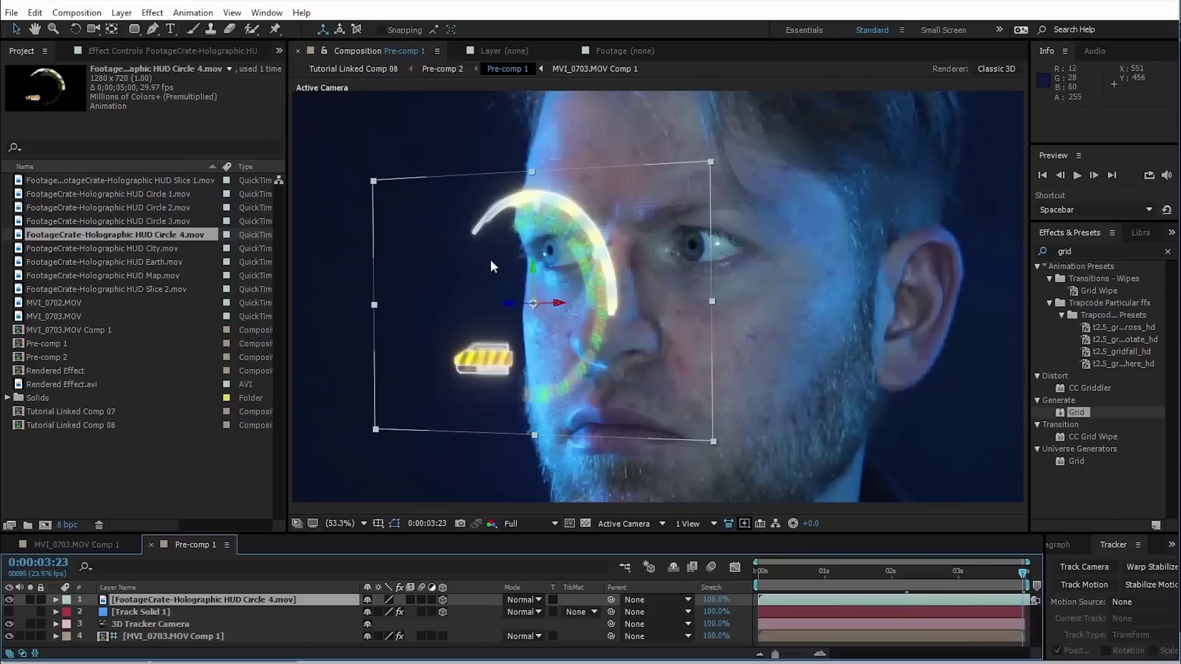
left_click_drag(531, 272, 531, 217)
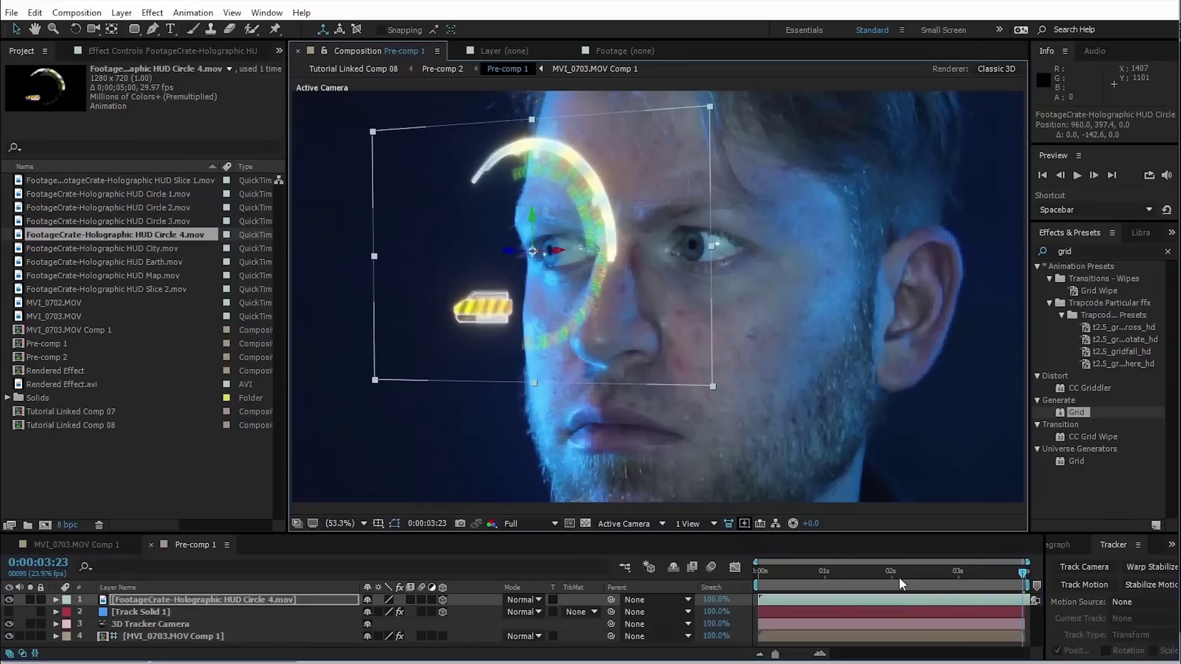
left_click_drag(902, 581, 709, 577)
key("space")
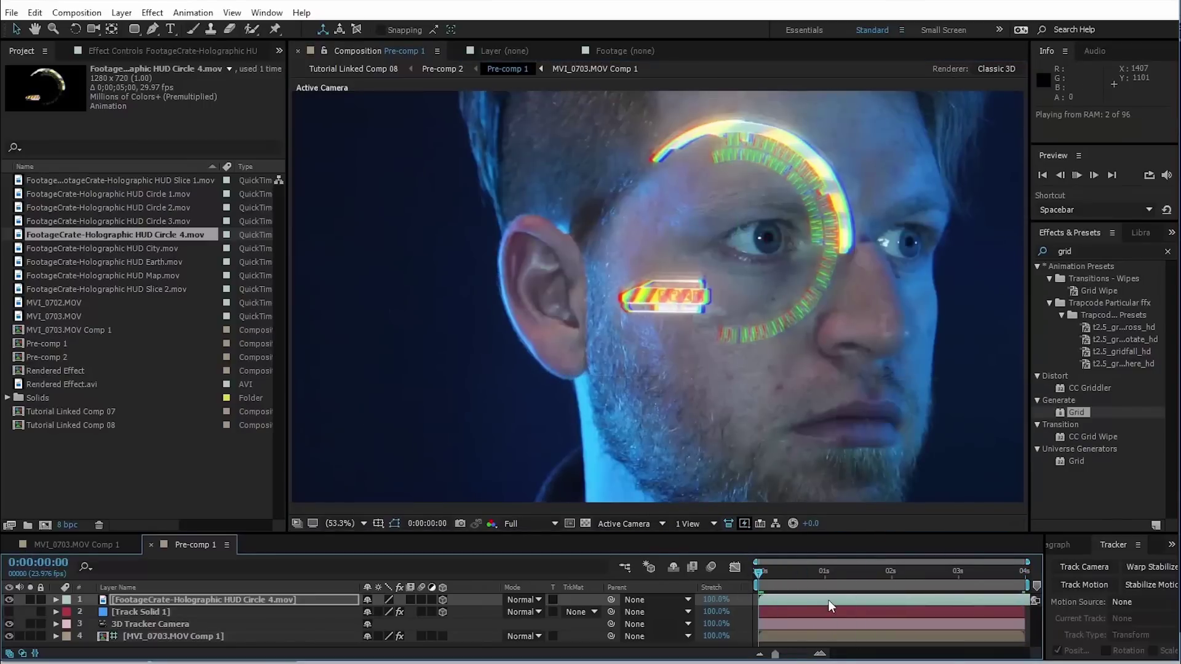
- Shift HUD Circle 4 toward the nose to position 1008.7, 397.4, 3.3 and preview how it follows the face
left_click(75, 29)
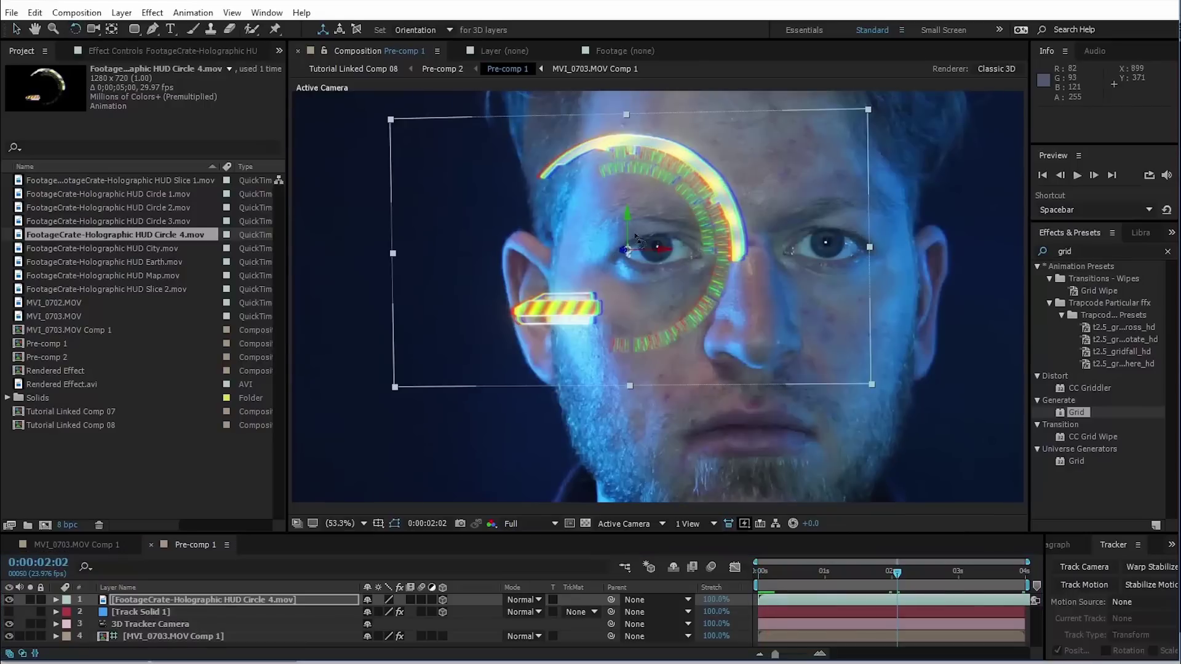
left_click_drag(640, 240, 669, 254)
key("v")
left_click_drag(901, 583, 1024, 578)
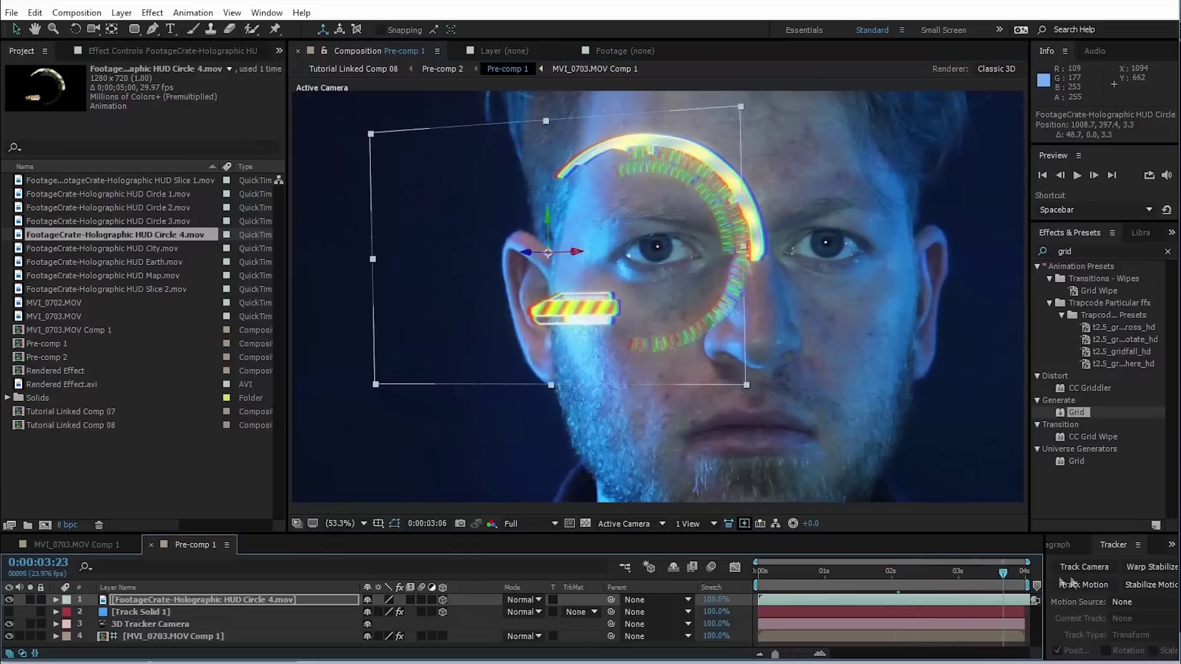
key("space")
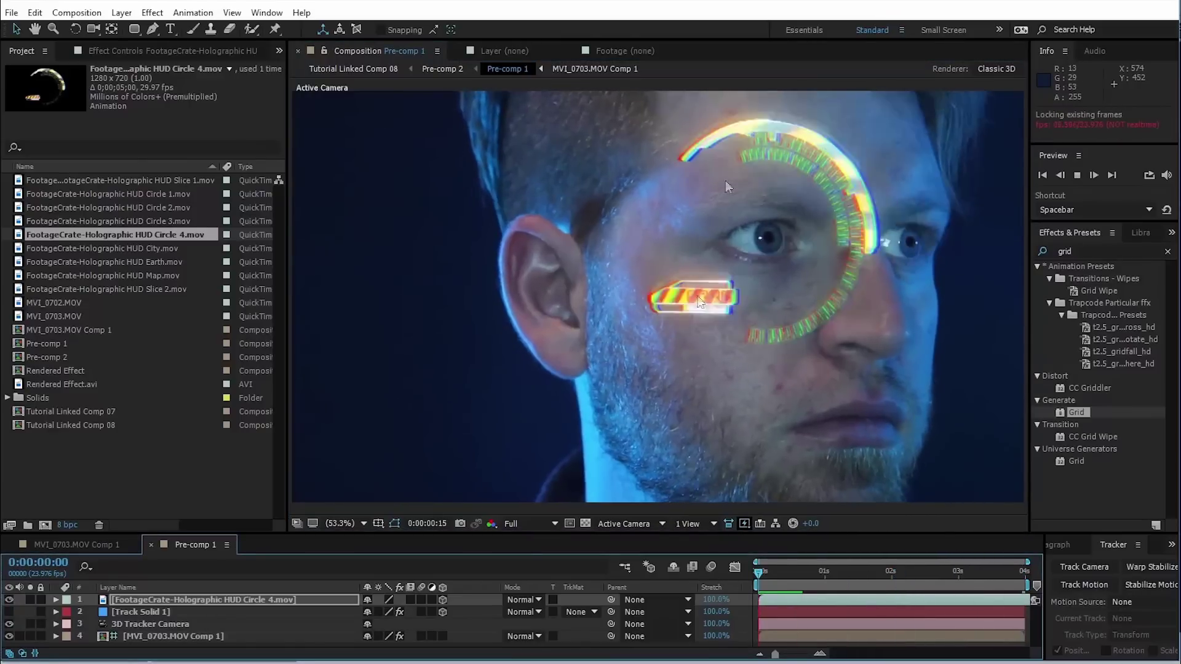
key("space")
- Add Holographic HUD Circle 3 above HUD Circle 4 as a 3D layer and parent it to HUD Circle 4
left_click_drag(890, 591, 894, 589)
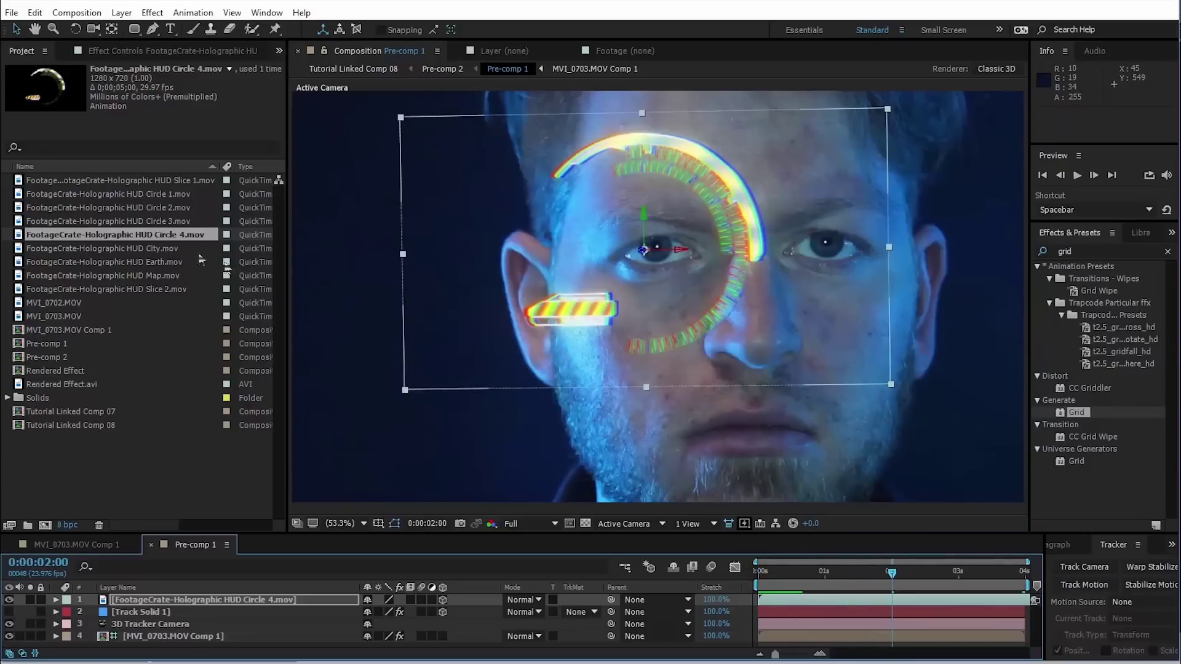
left_click(137, 221)
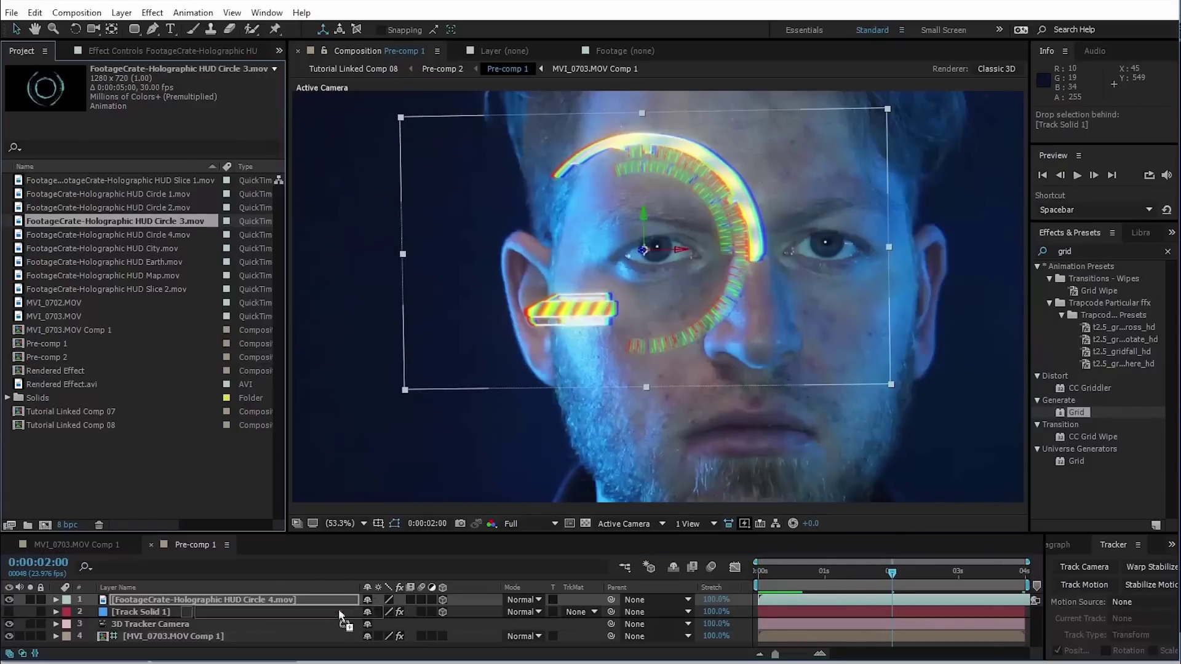
left_click_drag(339, 616, 340, 593)
left_click(443, 600)
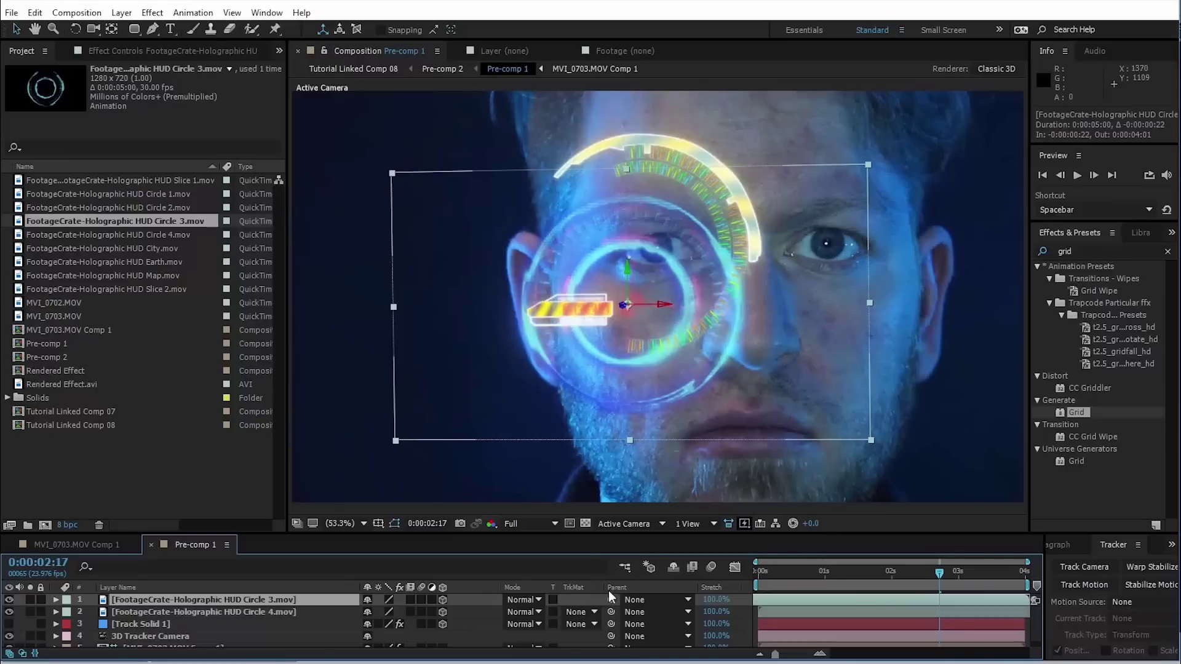
left_click_drag(611, 600, 239, 614)
- Pull HUD Circle 3 forward to a Z position of about -71 and scale it down to 69%
left_click_drag(939, 573, 1156, 578)
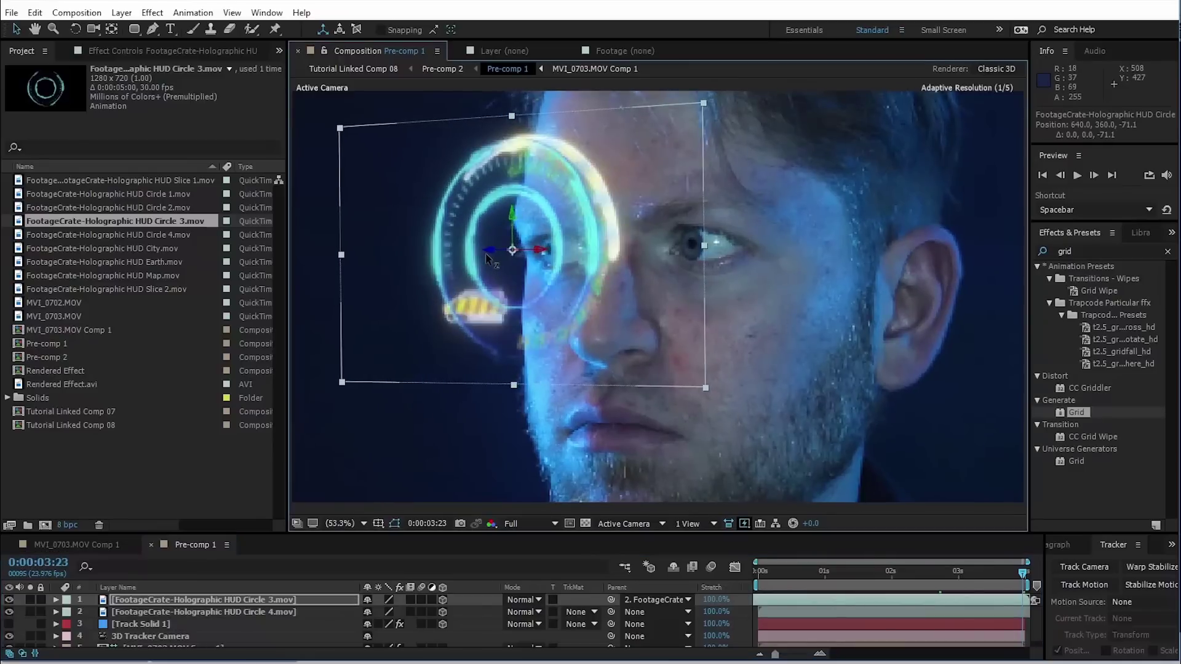
left_click_drag(722, 386, 678, 345)
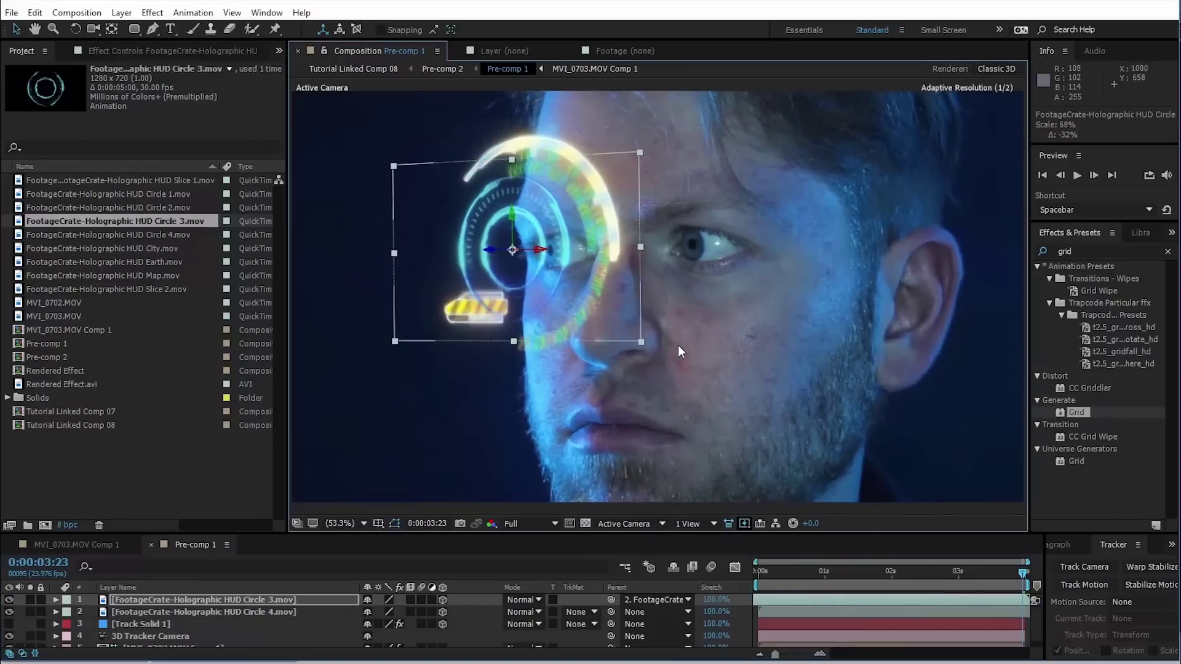
key("Home")
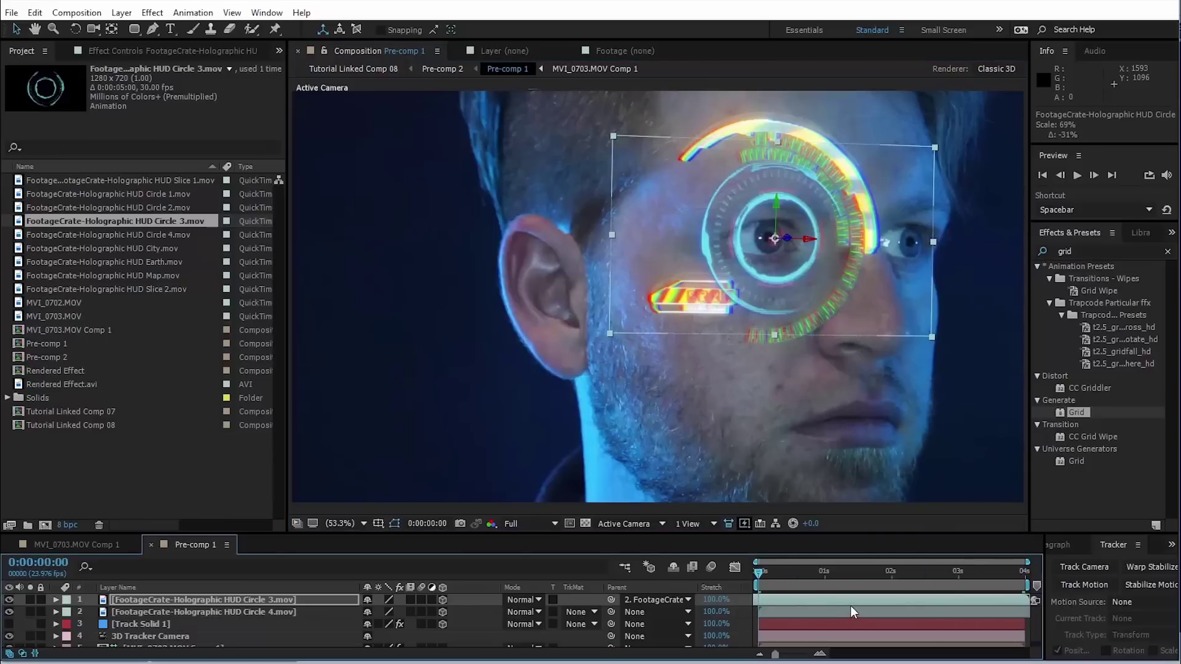
left_click(851, 607)
- Add Holographic HUD Circle 2 on top as a 3D layer parented to HUD Circle 3, scaled to 115%
left_click(937, 586)
left_click(163, 235)
left_click_drag(162, 236, 335, 600)
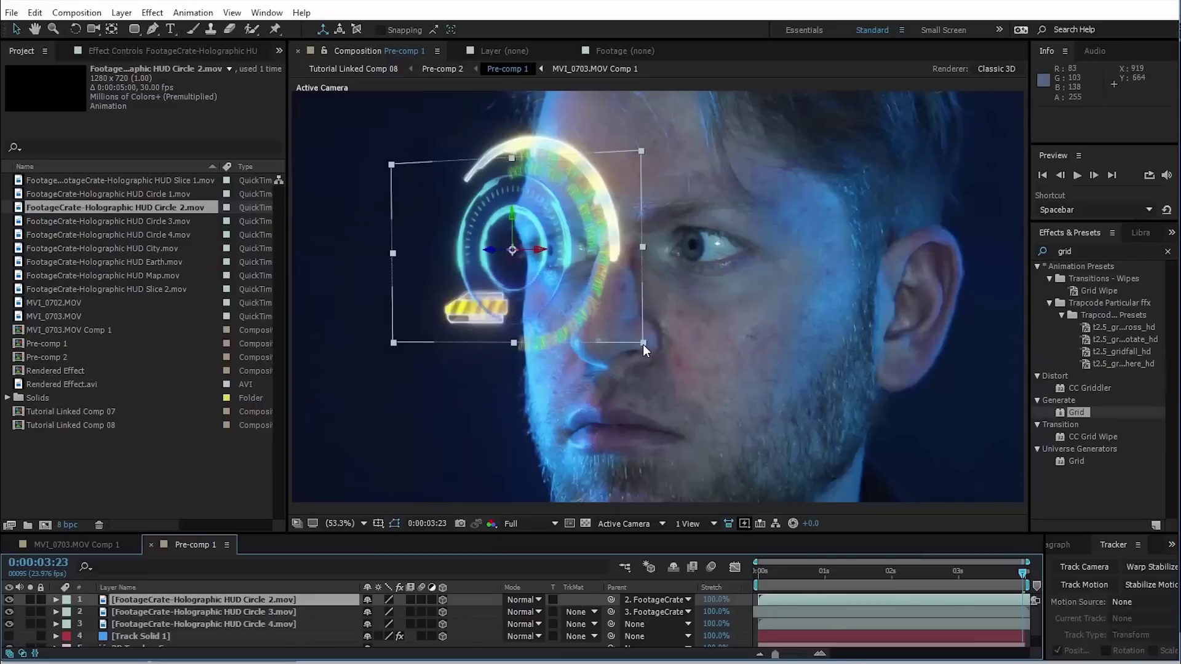
left_click_drag(644, 344, 664, 357)
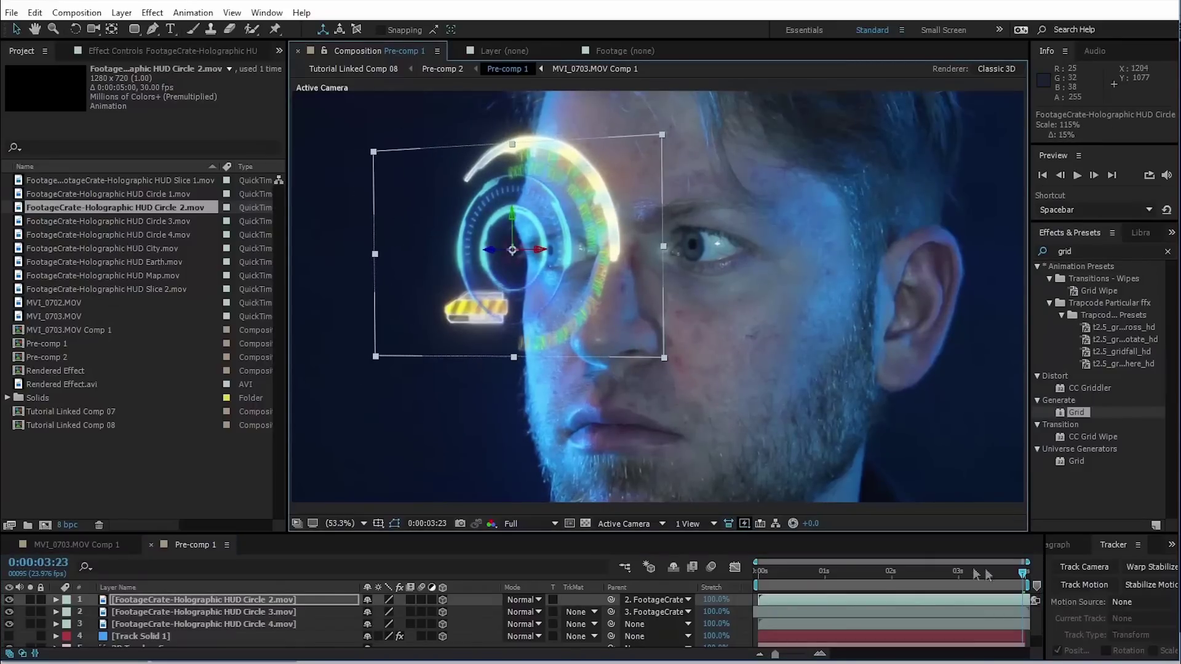
- Pull HUD Circle 2 forward to a Z position of -343.5 and slide its layer 18 frames earlier
left_click(897, 572)
left_click_drag(642, 251, 511, 251)
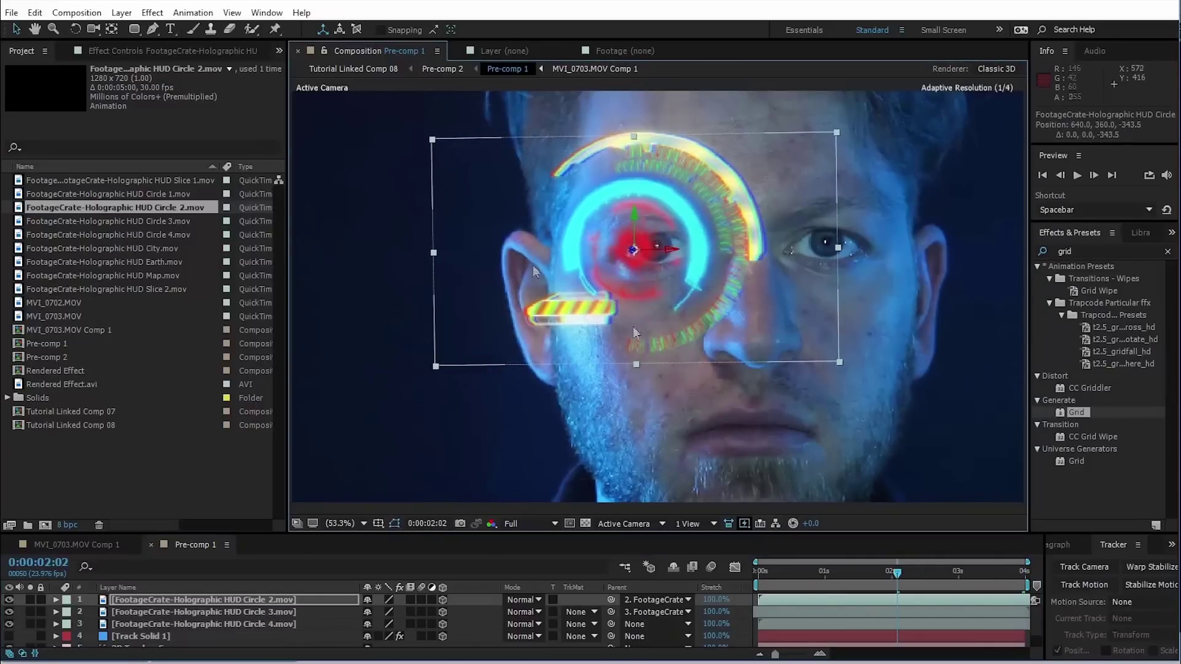
key("Home")
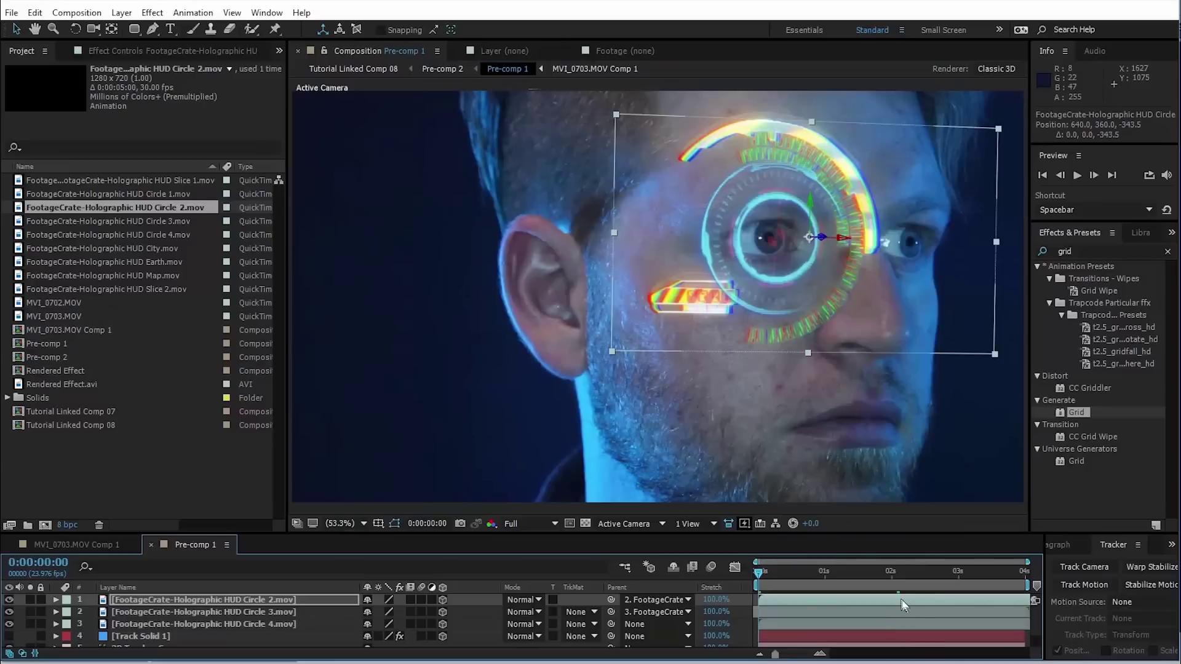
left_click_drag(903, 606, 852, 604)
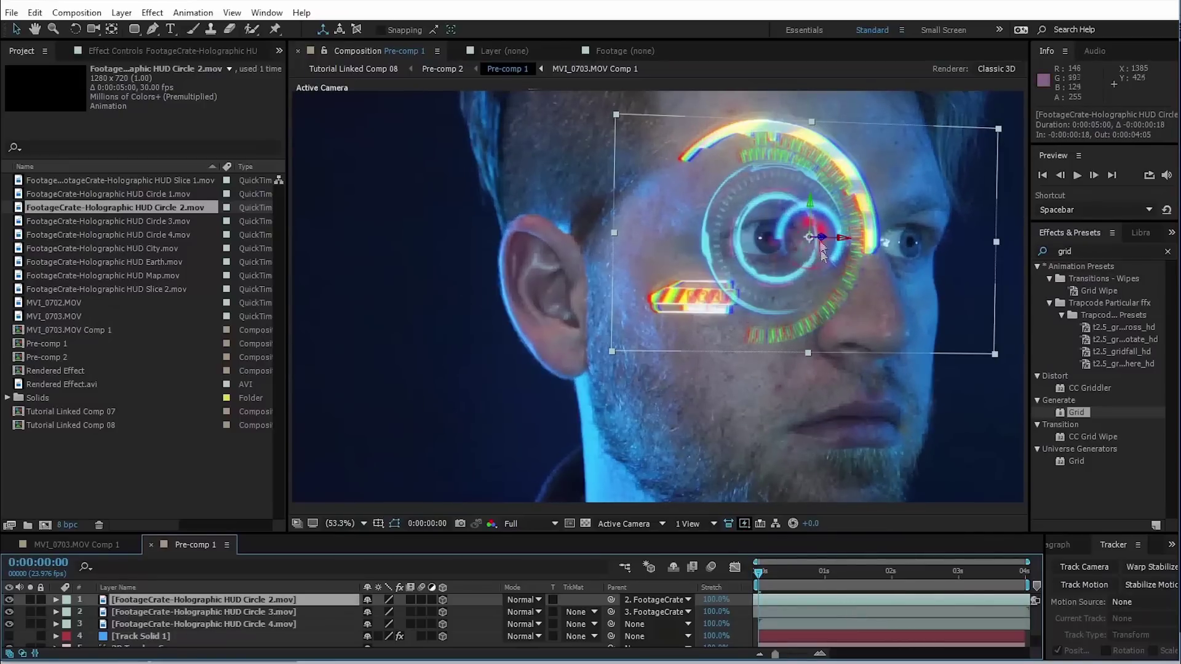
- Fine-tune the Z depth of HUD Circle 2 in front of HUD Circle 3, checking it along the timeline to 0:00:03:23
left_click_drag(822, 238, 828, 237)
left_click(842, 573)
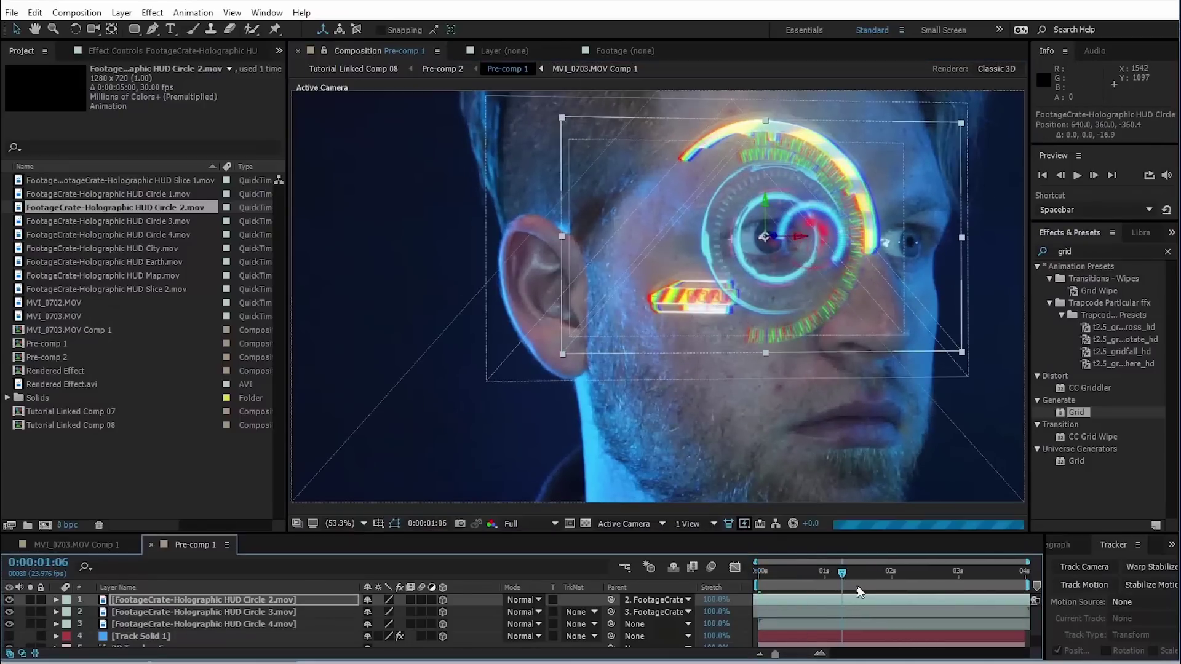
left_click(922, 574)
key("space")
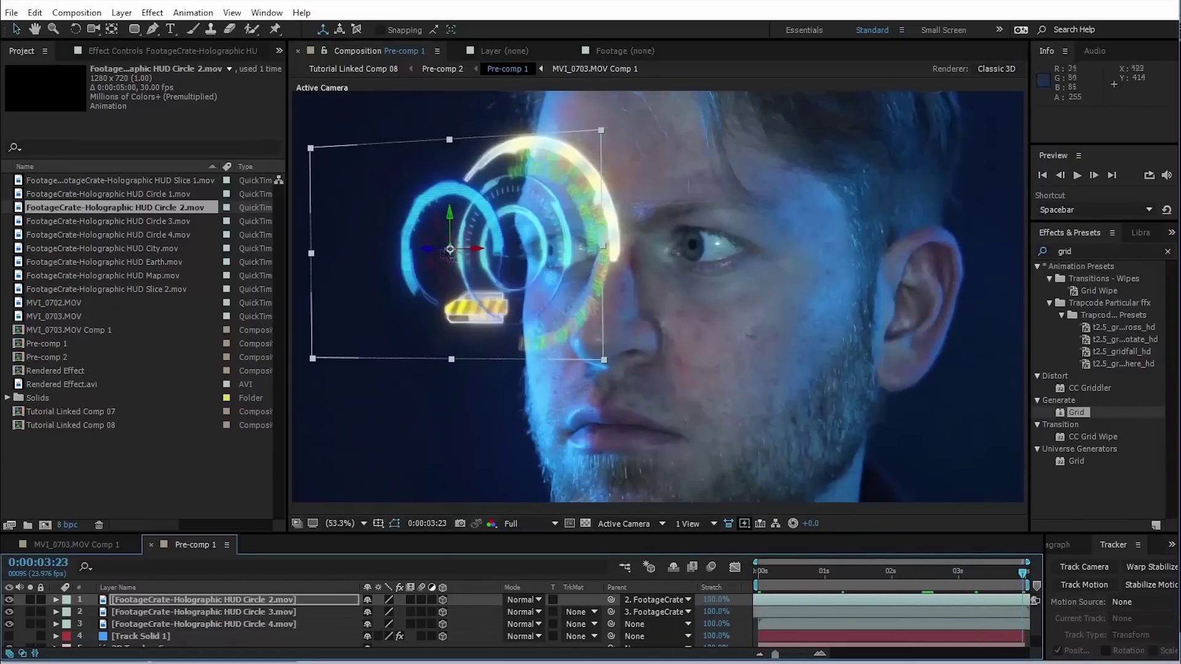
left_click_drag(446, 254, 428, 255)
- Create a new 2000 x 2000 composition with a duration of 5 seconds at 30 fps
left_click(210, 278)
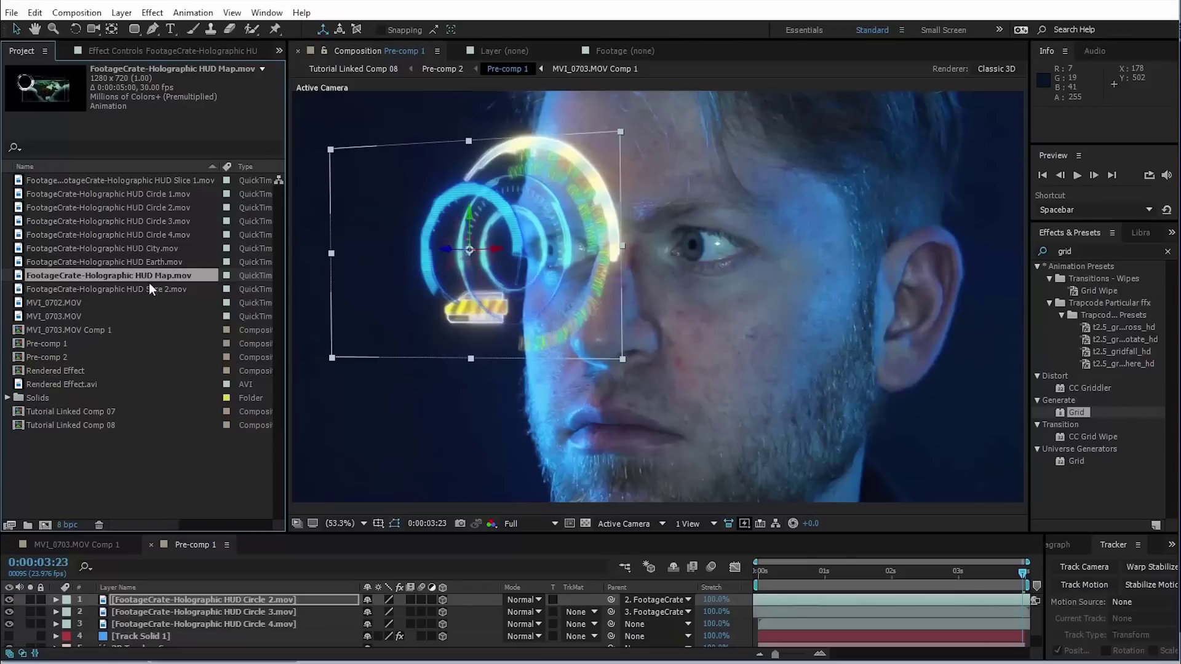
left_click(76, 13)
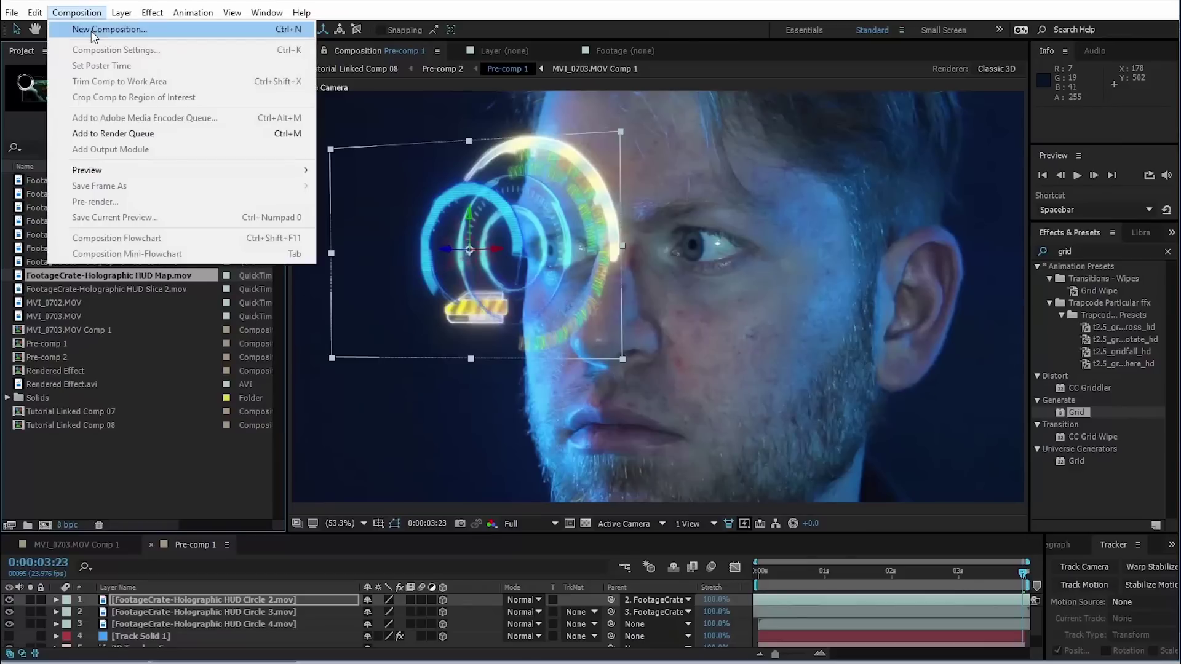
left_click(92, 26)
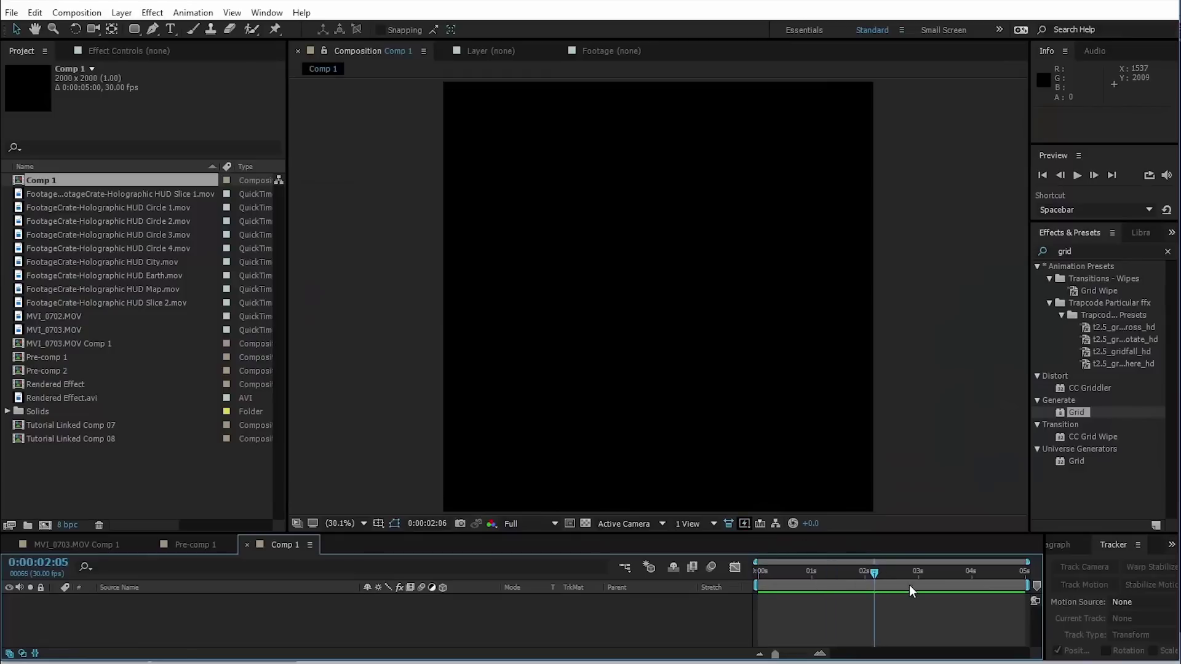
left_click(909, 585)
scroll(729, 395, "up", 1)
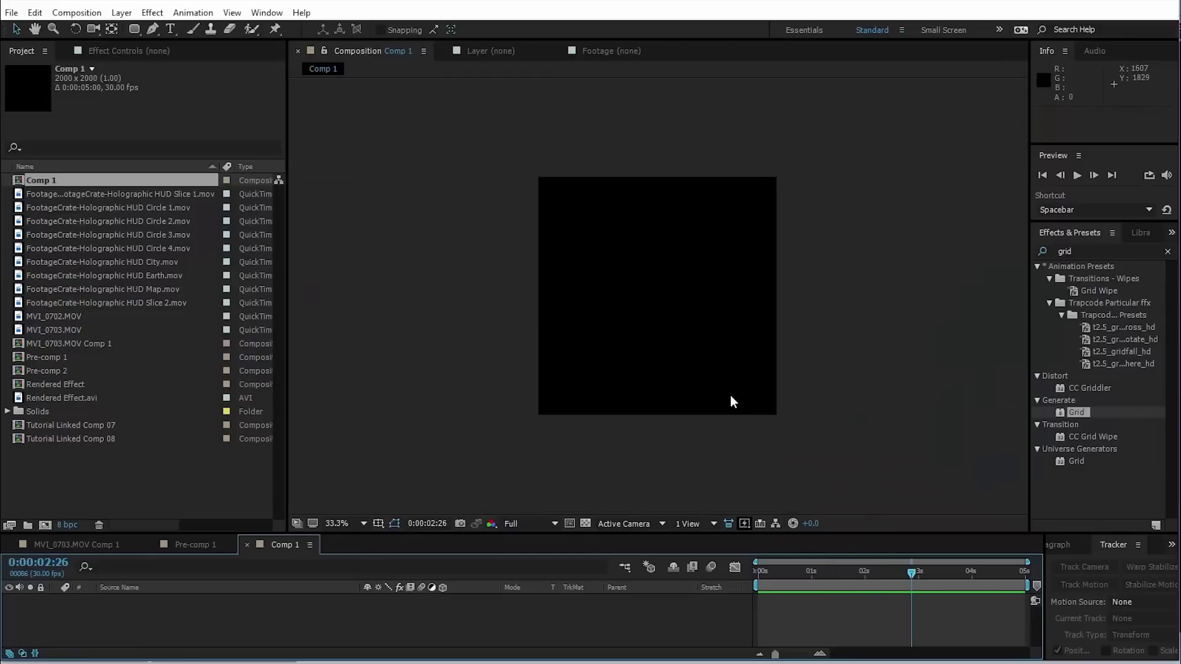
- Add the Holographic HUD Map clip to Comp 1 and place the Holographic HUD Earth clip above it
left_click(184, 290)
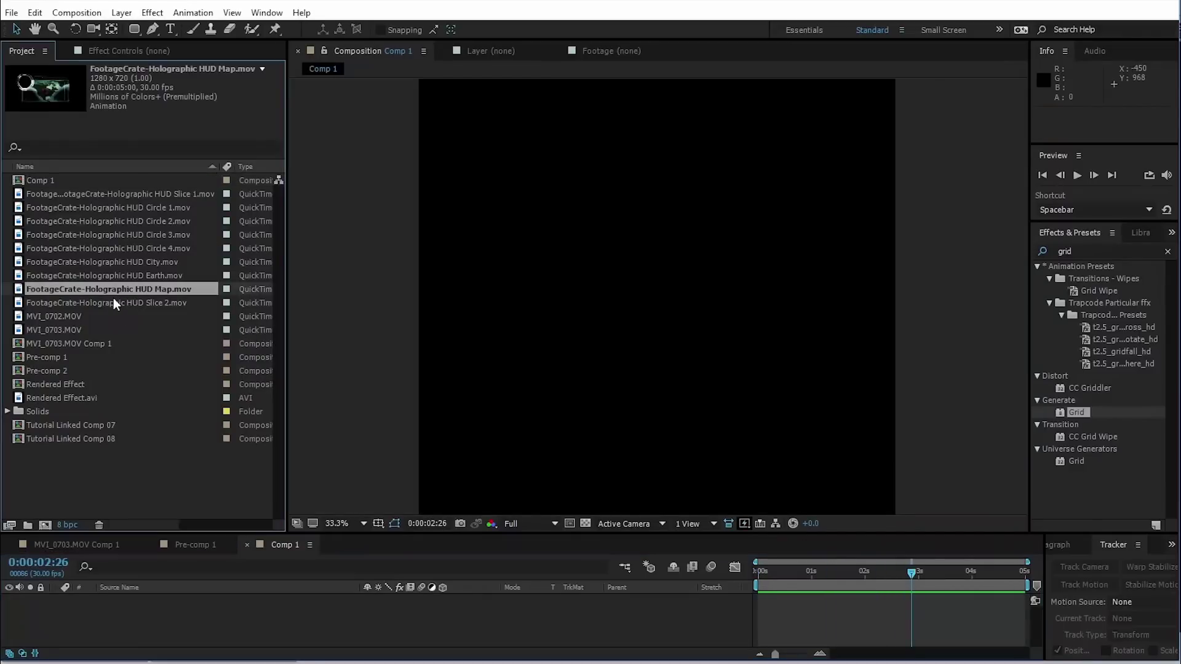
left_click_drag(103, 289, 403, 592)
left_click_drag(412, 632, 412, 632)
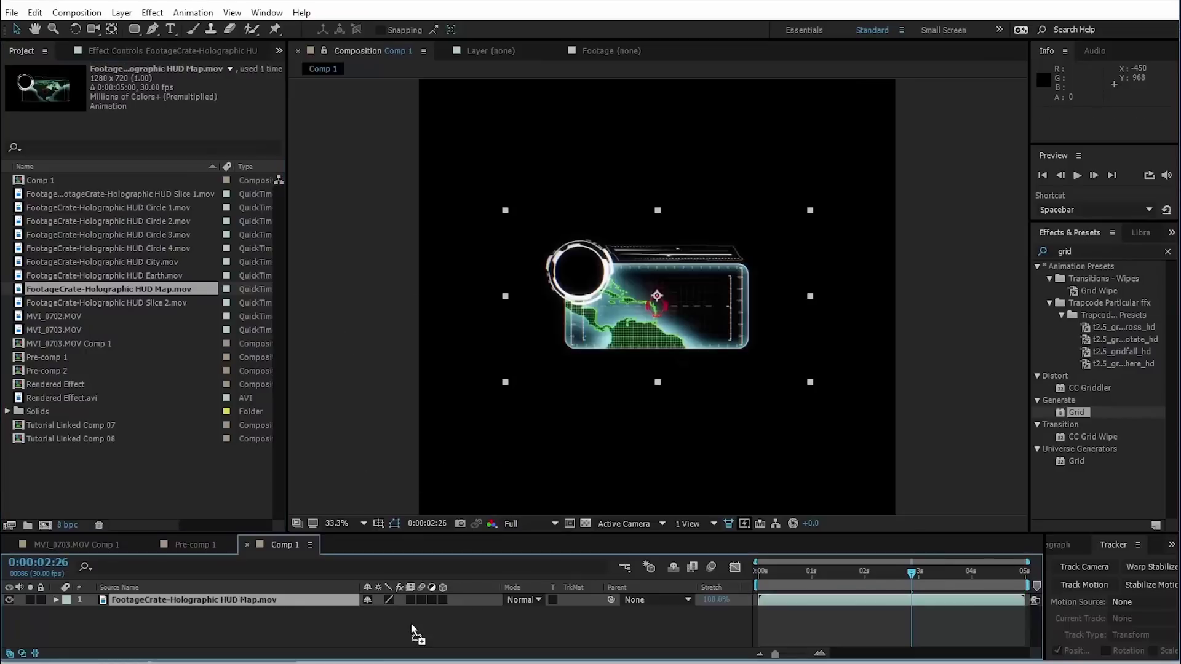
left_click(195, 279)
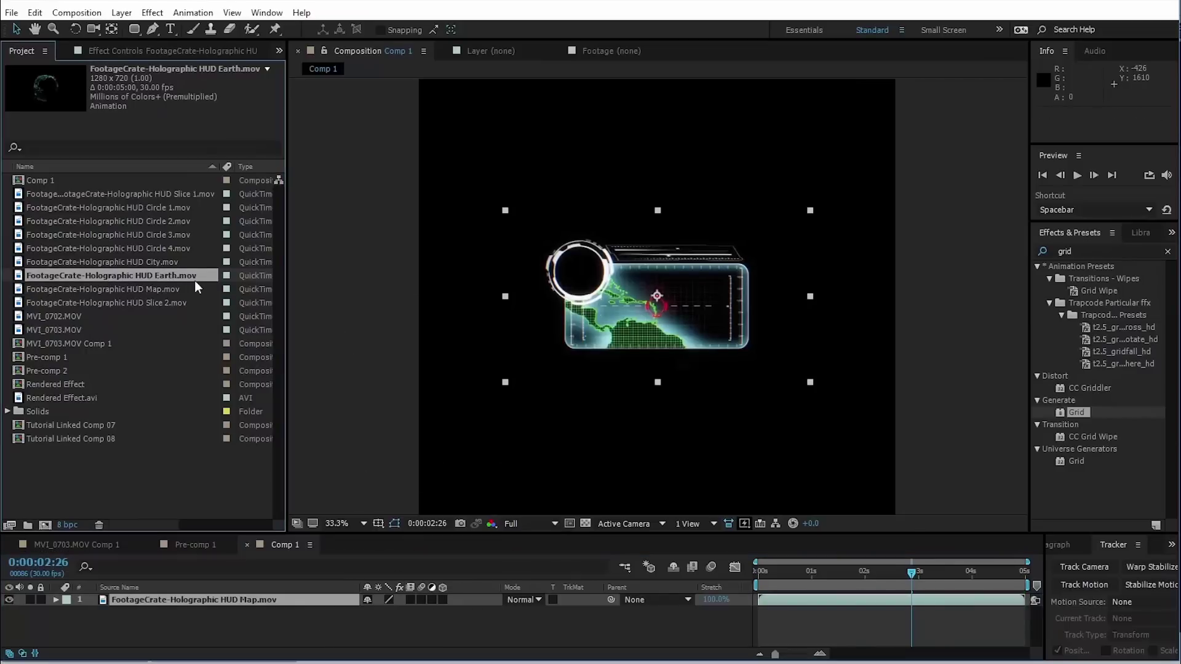
left_click_drag(445, 510, 477, 593)
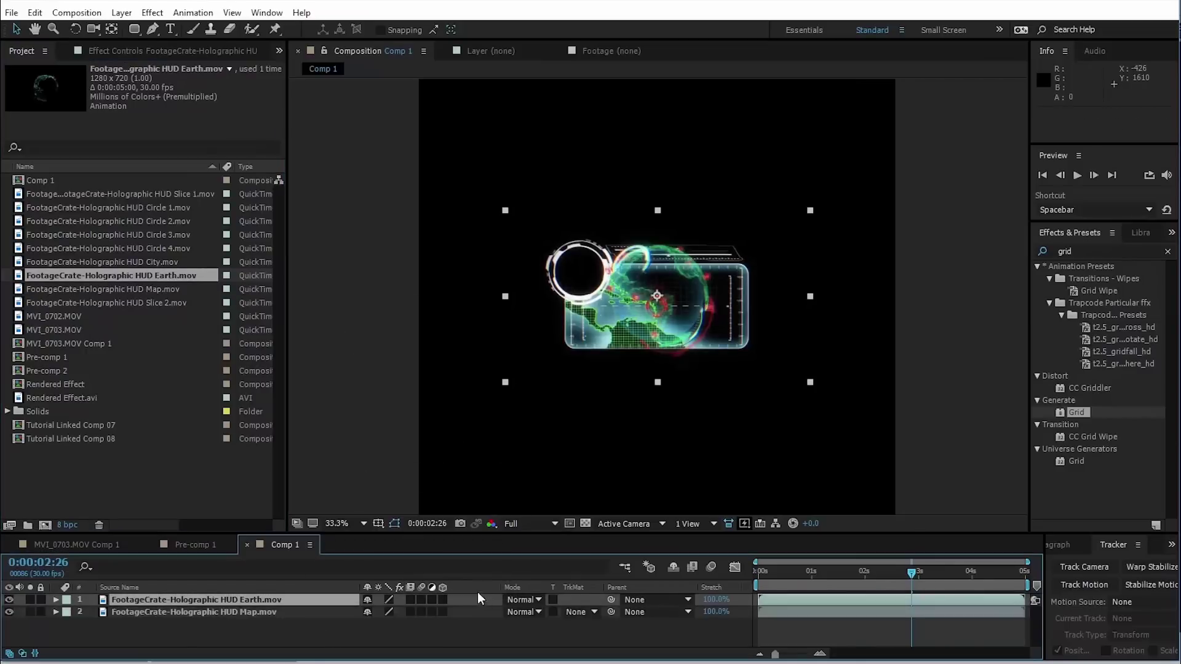
- Scale the HUD Earth layer to 36% and centre it inside the map's ring at position 658, 901
key("slash")
left_click_drag(471, 283, 471, 274)
key("comma")
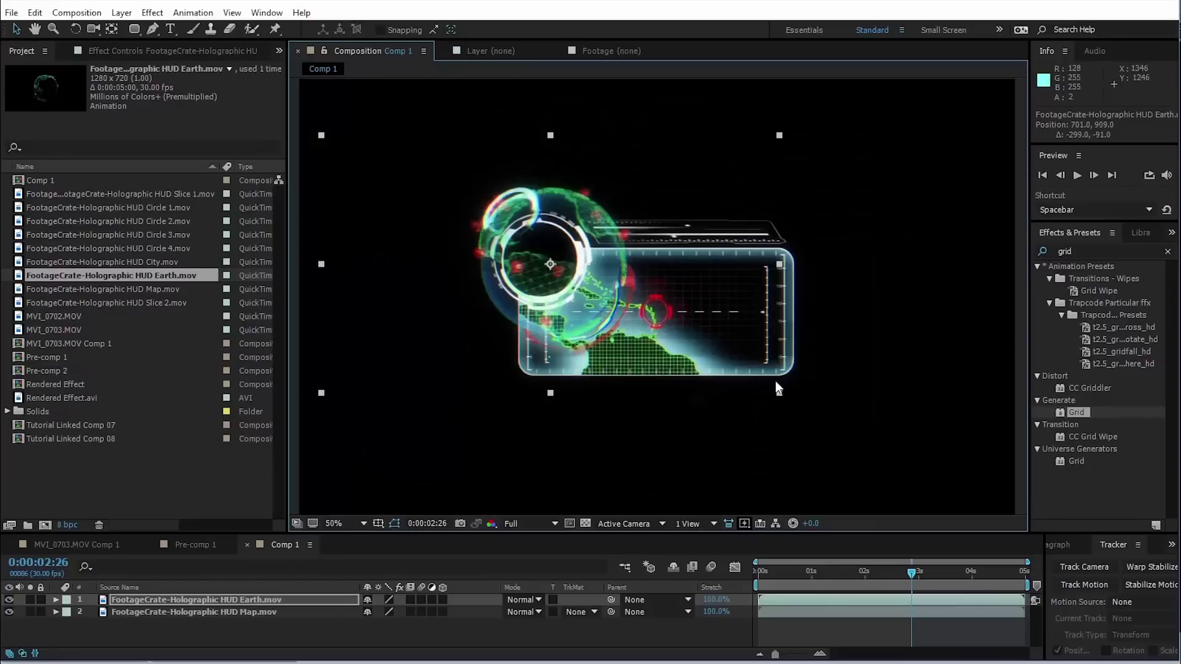
left_click_drag(777, 392, 631, 309)
scroll(480, 267, "up", 1)
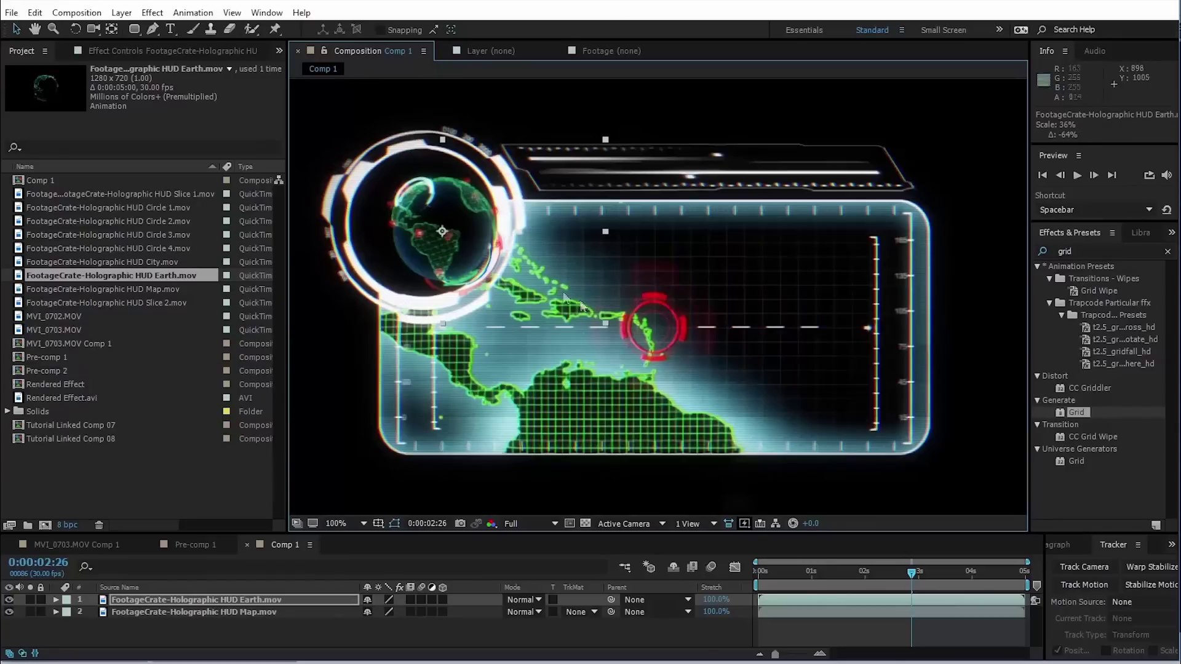
left_click_drag(465, 259, 442, 258)
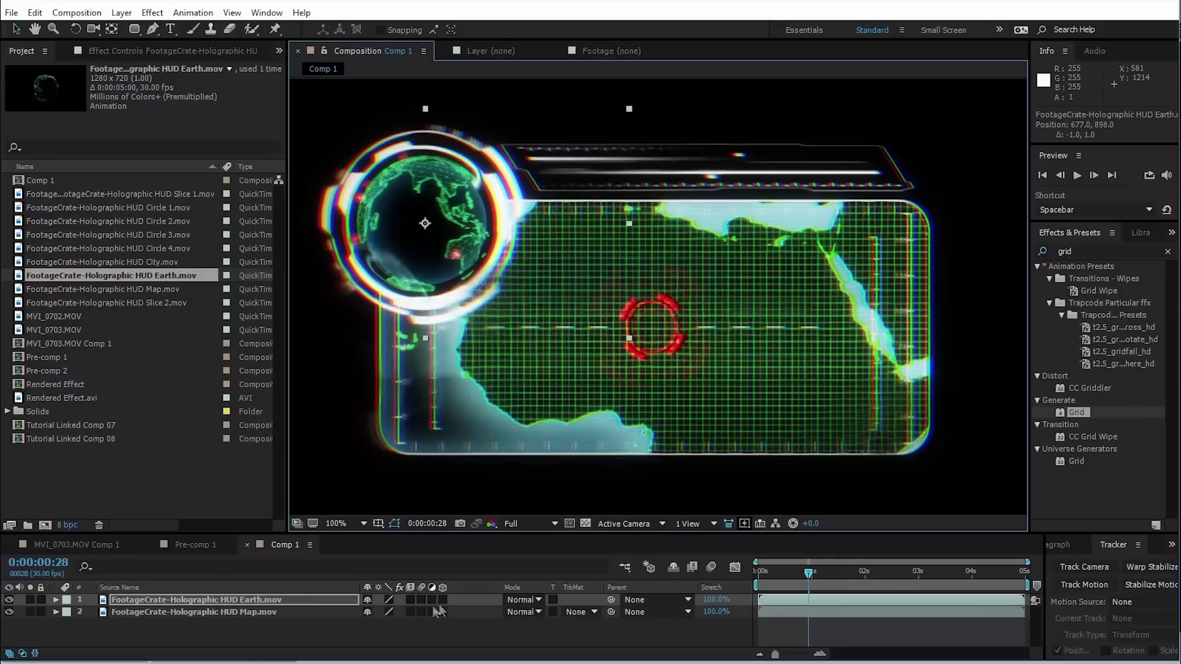
- Parent the HUD Earth layer to the HUD Map layer and make both layers 3D
left_click_drag(611, 600, 230, 615)
left_click_drag(443, 612, 443, 600)
left_click(490, 632)
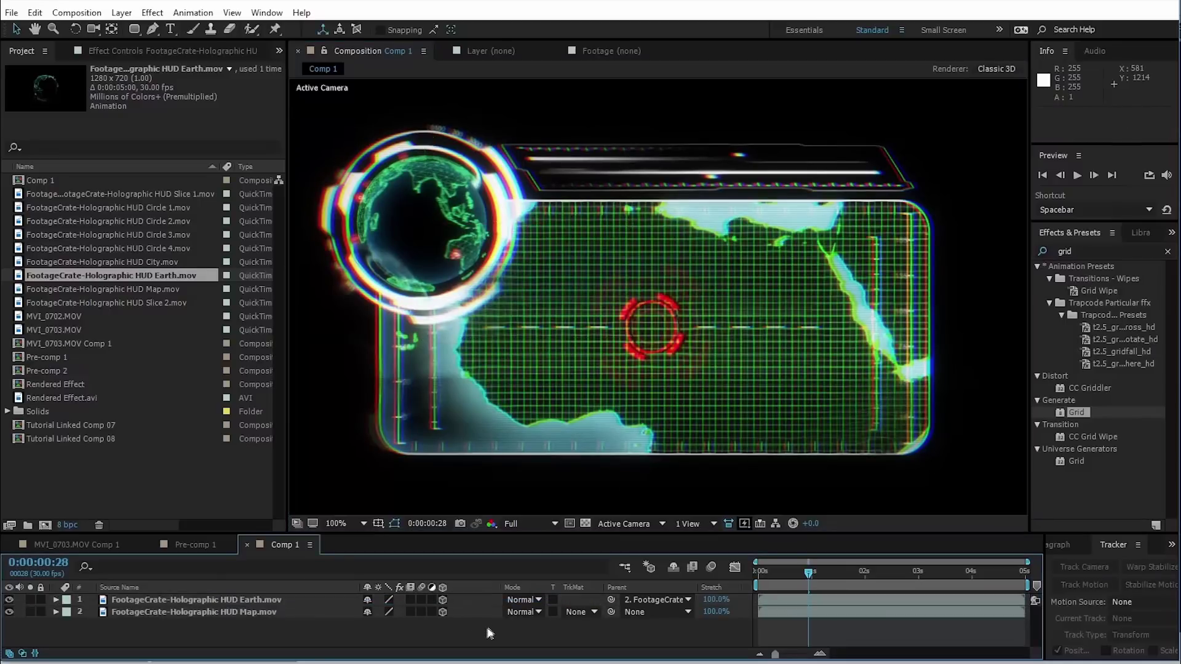
- Set the HUD Earth layer's auto-orientation to Orient Towards Camera
left_click(249, 601)
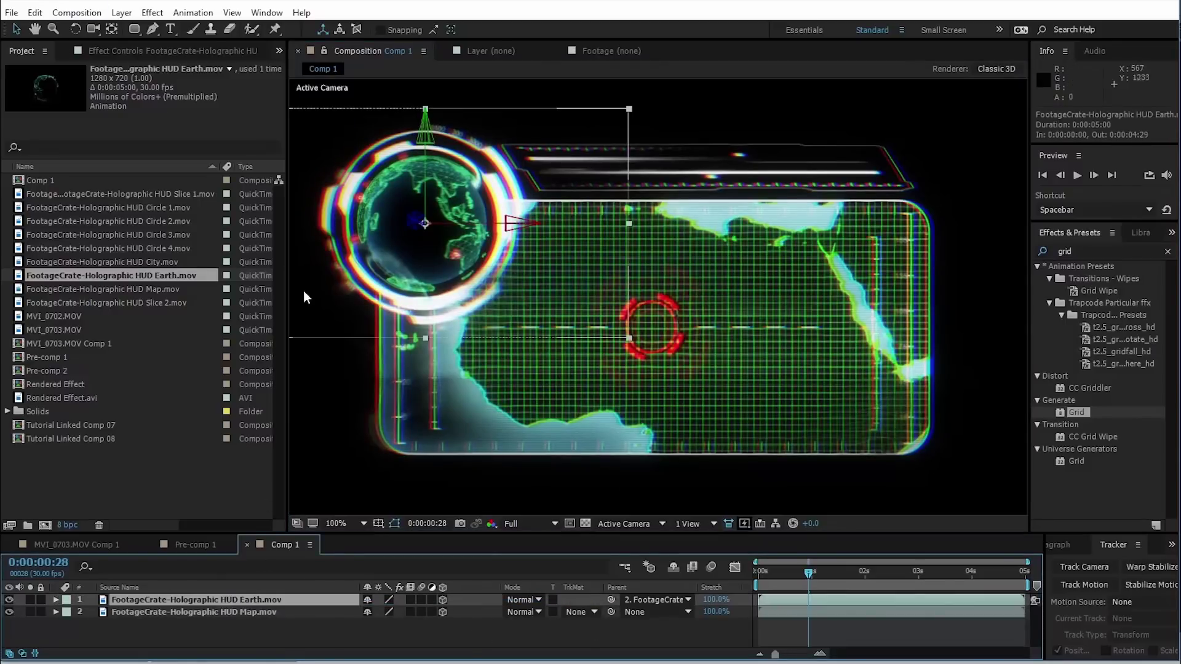
left_click(122, 14)
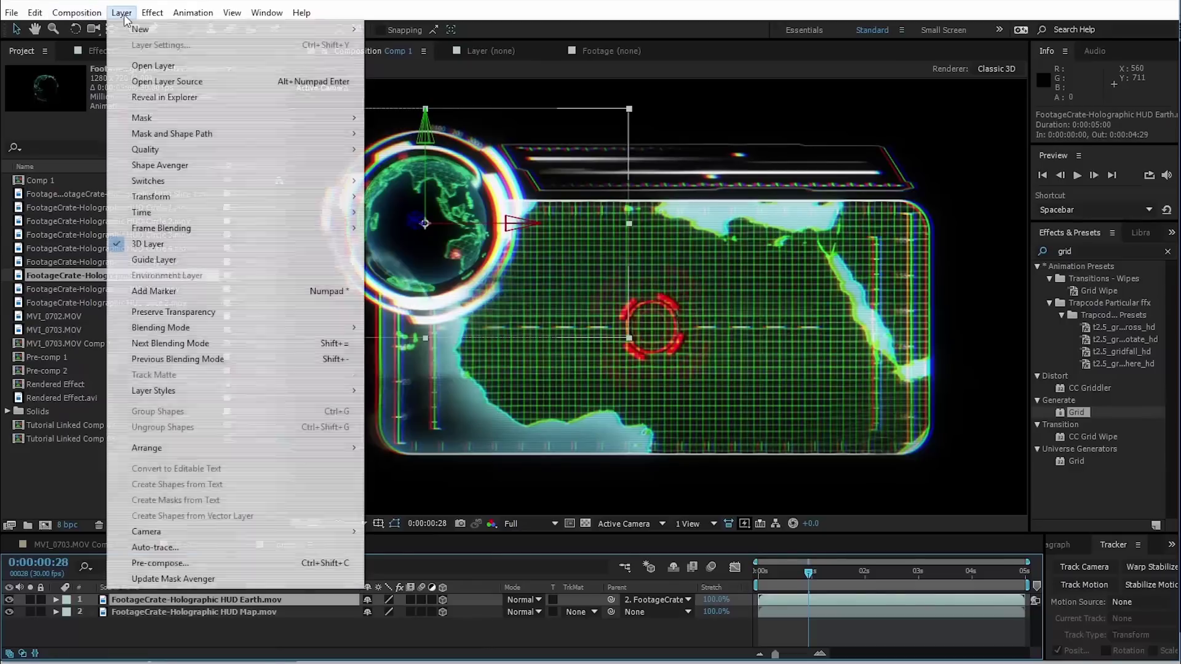
mouse_move(211, 198)
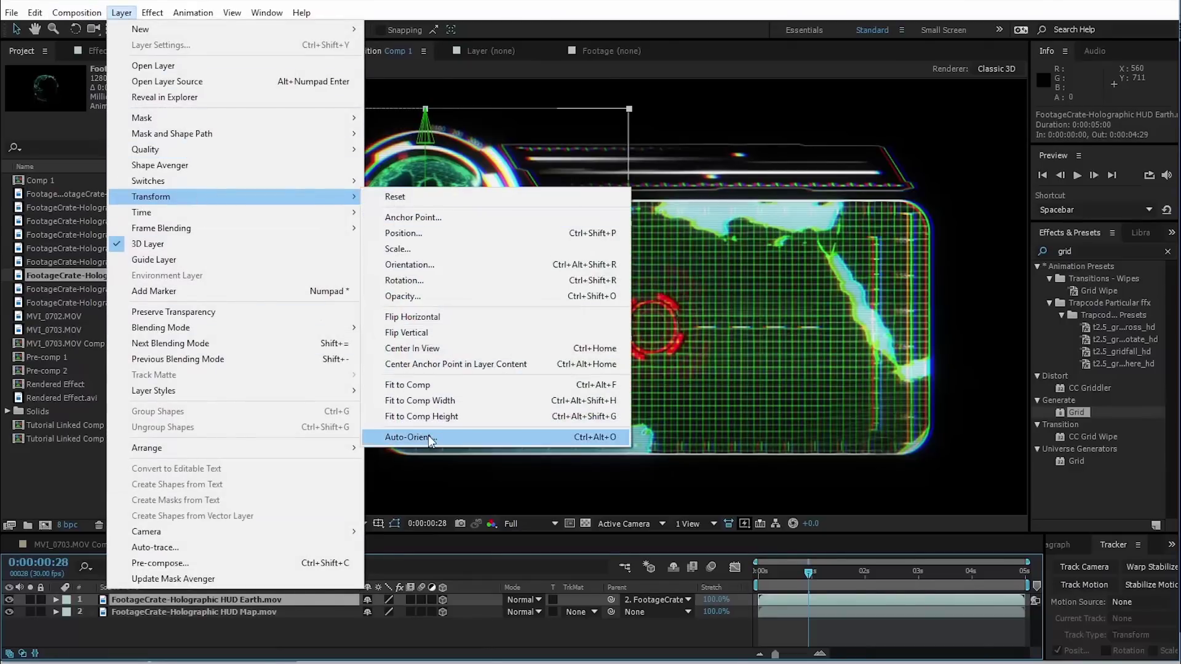
left_click(475, 436)
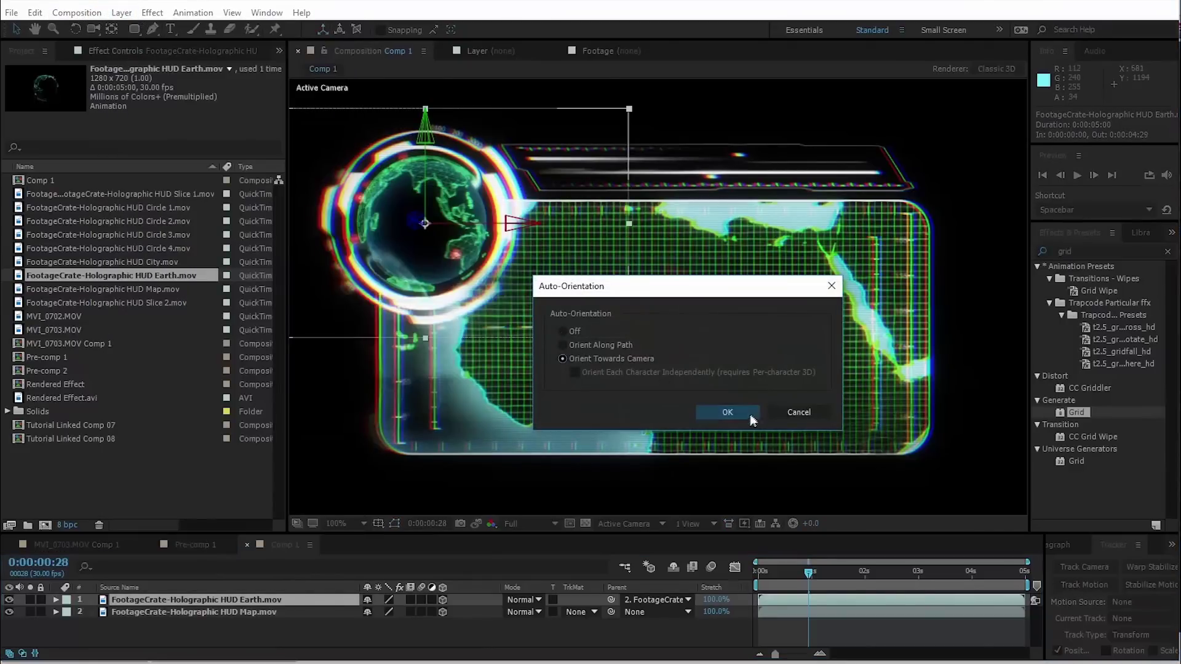
left_click(740, 414)
- Add a camera to Comp 1 and rotate the HUD Map layer to an orientation of about 316°, 326°, 328°
left_click(121, 14)
mouse_move(185, 28)
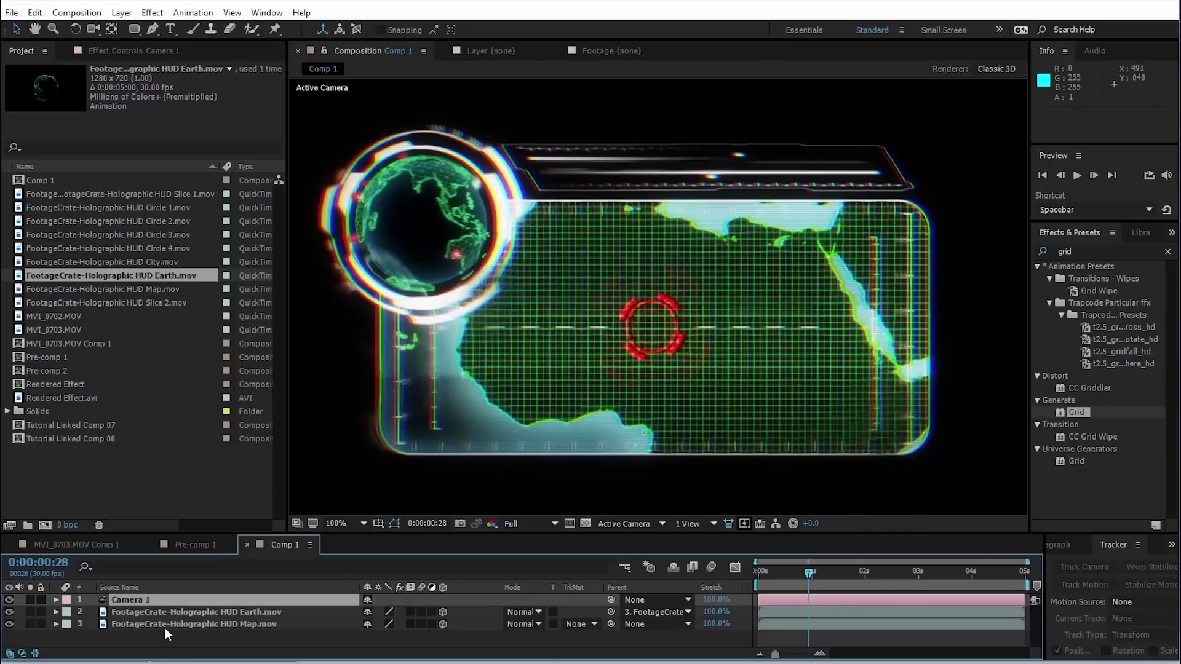
left_click(164, 625)
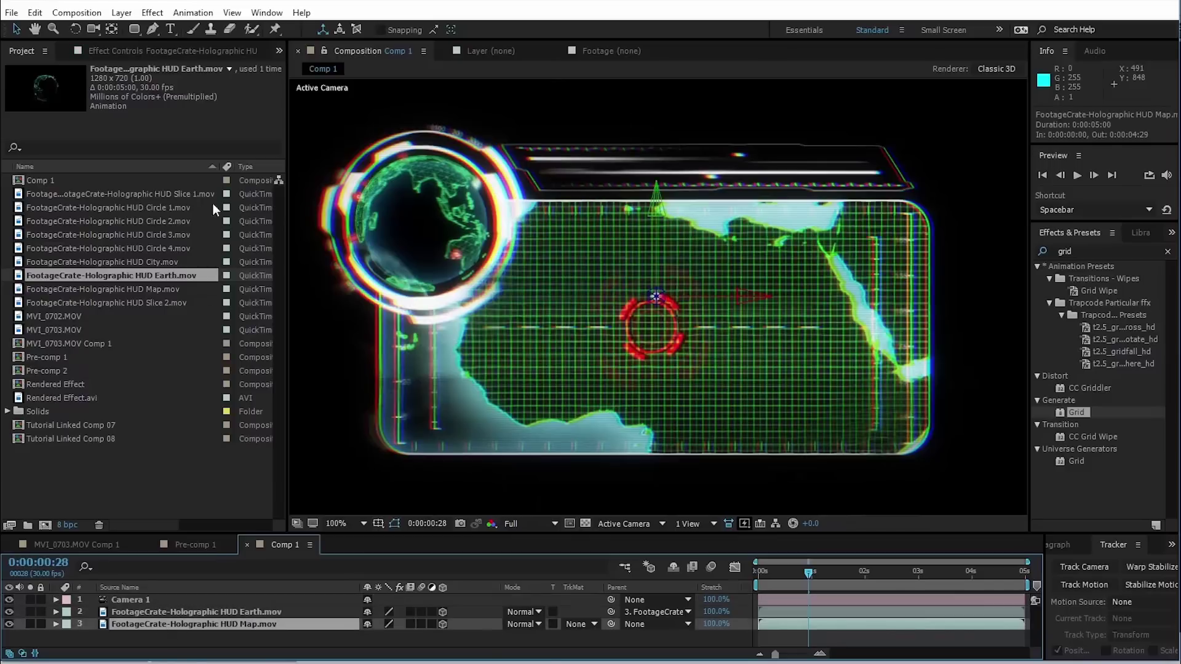
key("w")
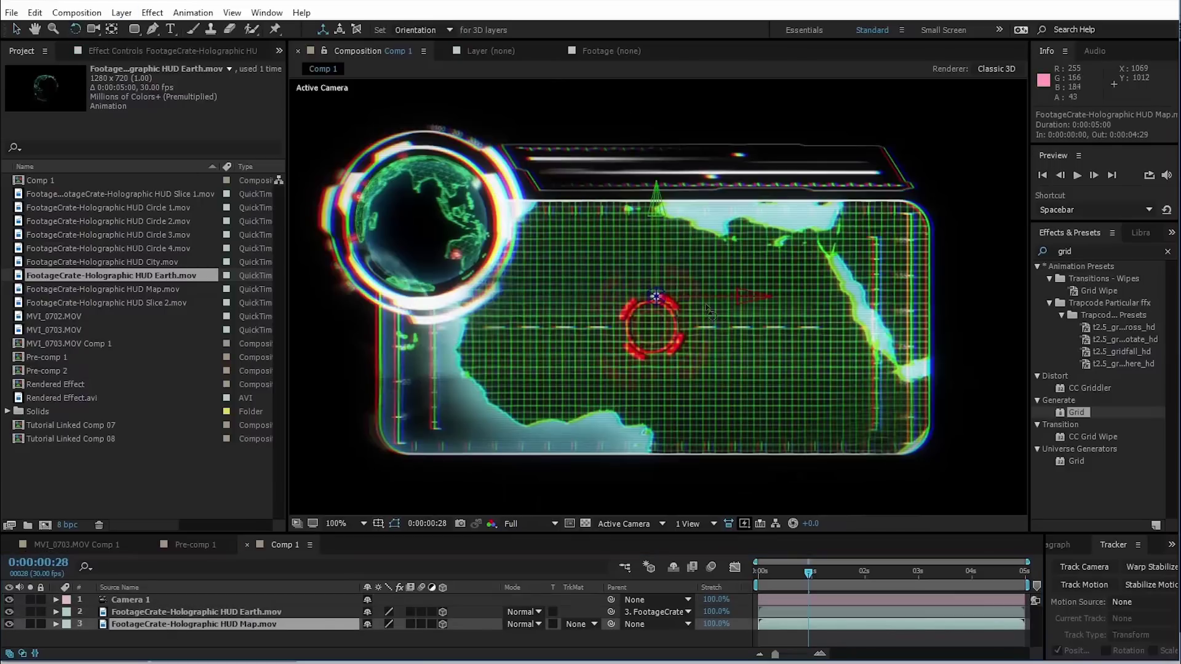
left_click_drag(708, 310, 639, 265)
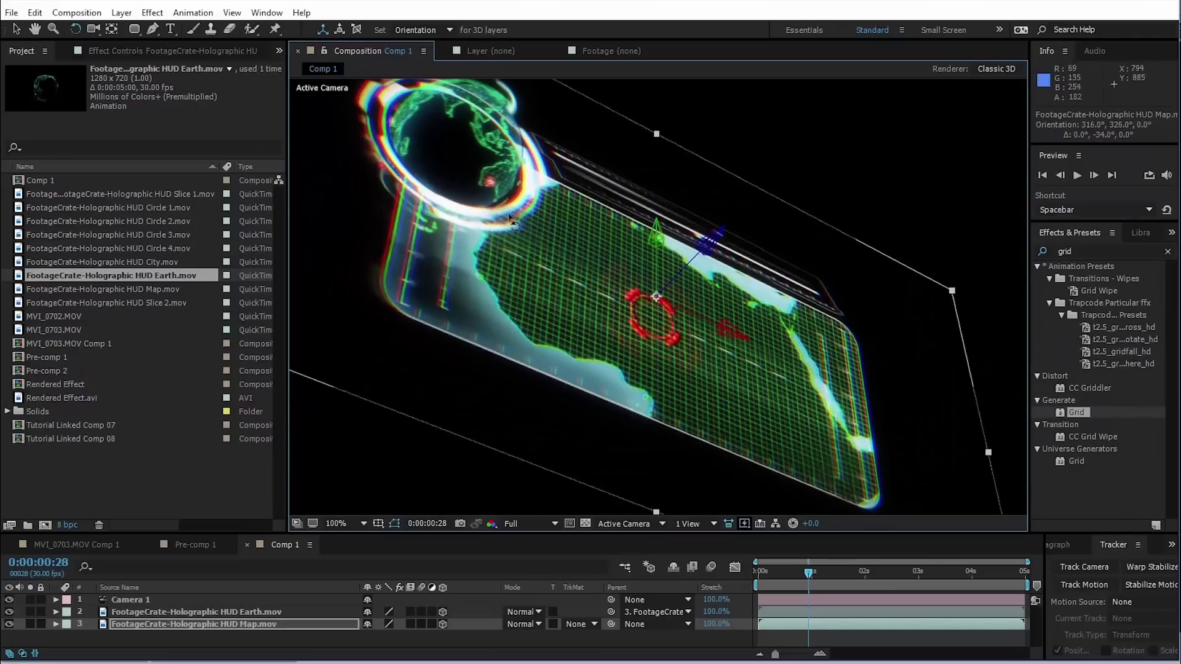
left_click_drag(510, 217, 731, 367)
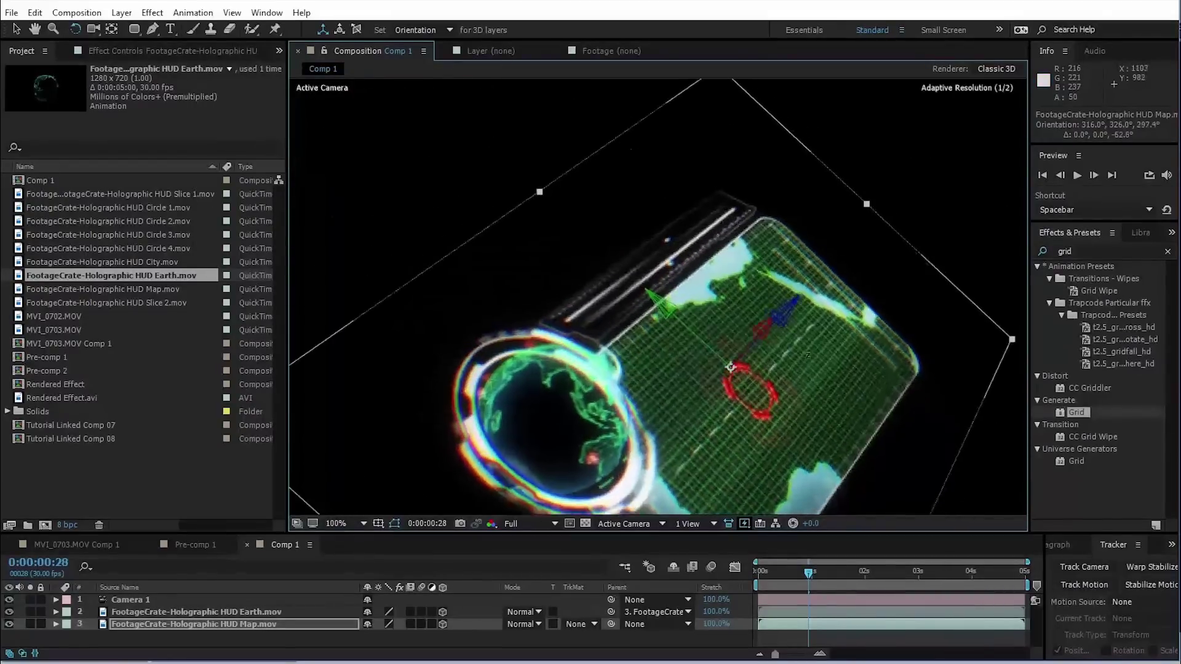
mouse_move(802, 349)
left_mouse_down()
mouse_move(745, 330)
mouse_move(786, 344)
left_mouse_up()
- Preview Comp 1 from its start with the HUD Earth layer soloed, and solo the HUD Map layer to check it while rotating
left_click_drag(800, 572, 755, 573)
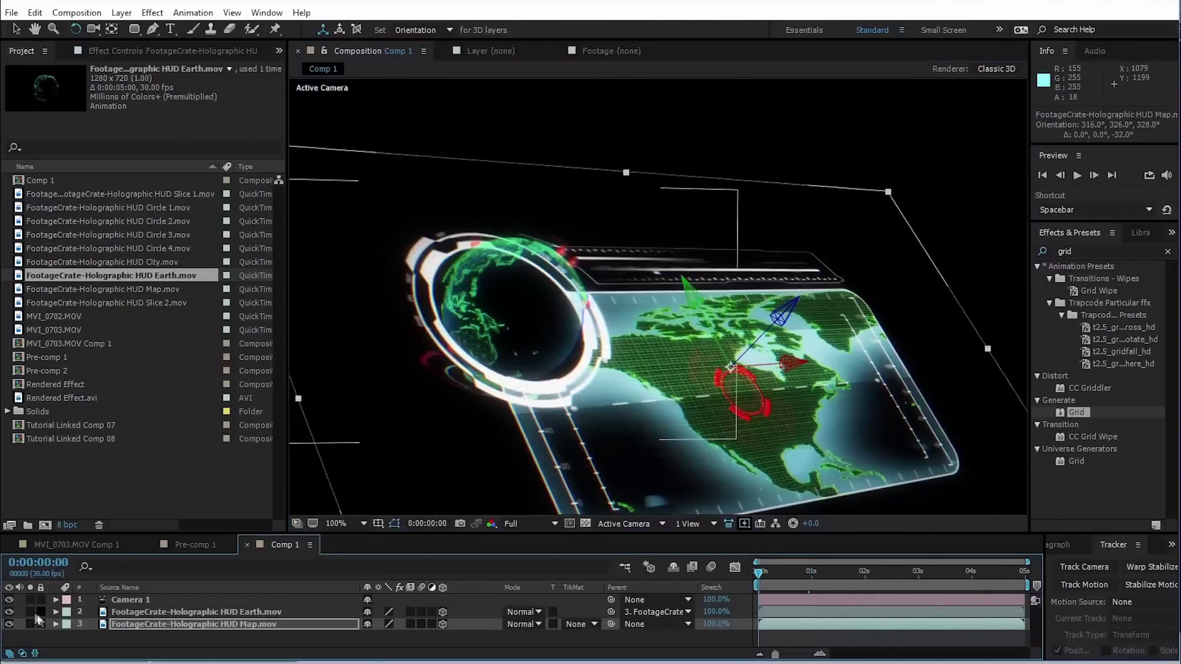
left_click(31, 612)
key("space")
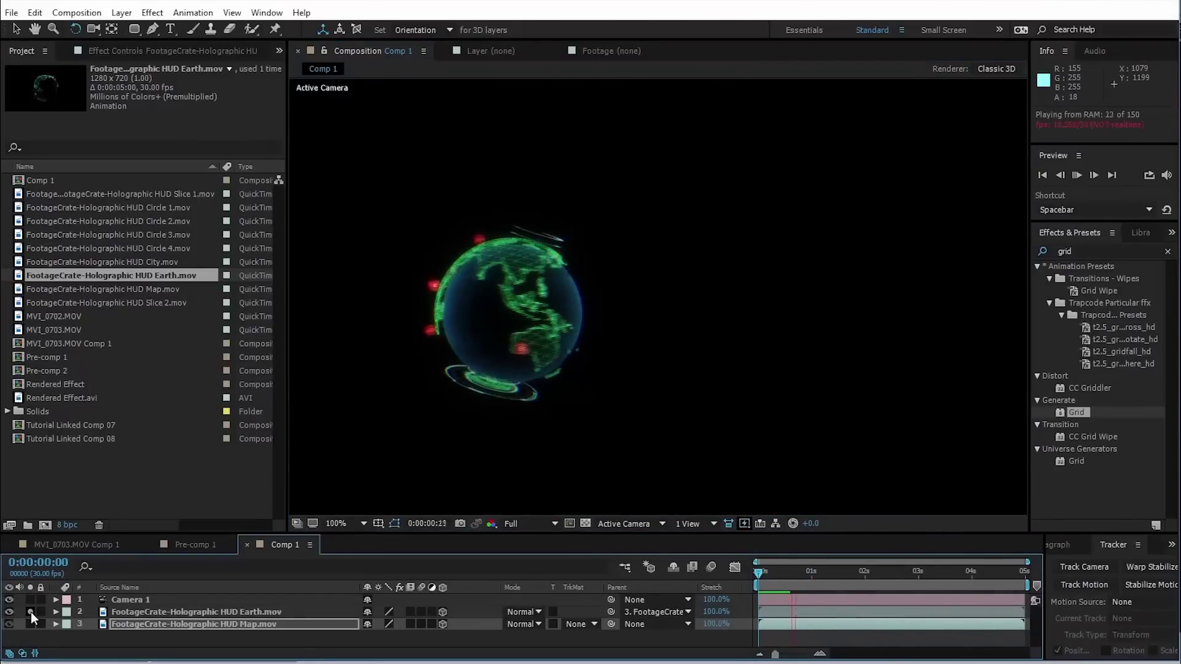
left_click(31, 625)
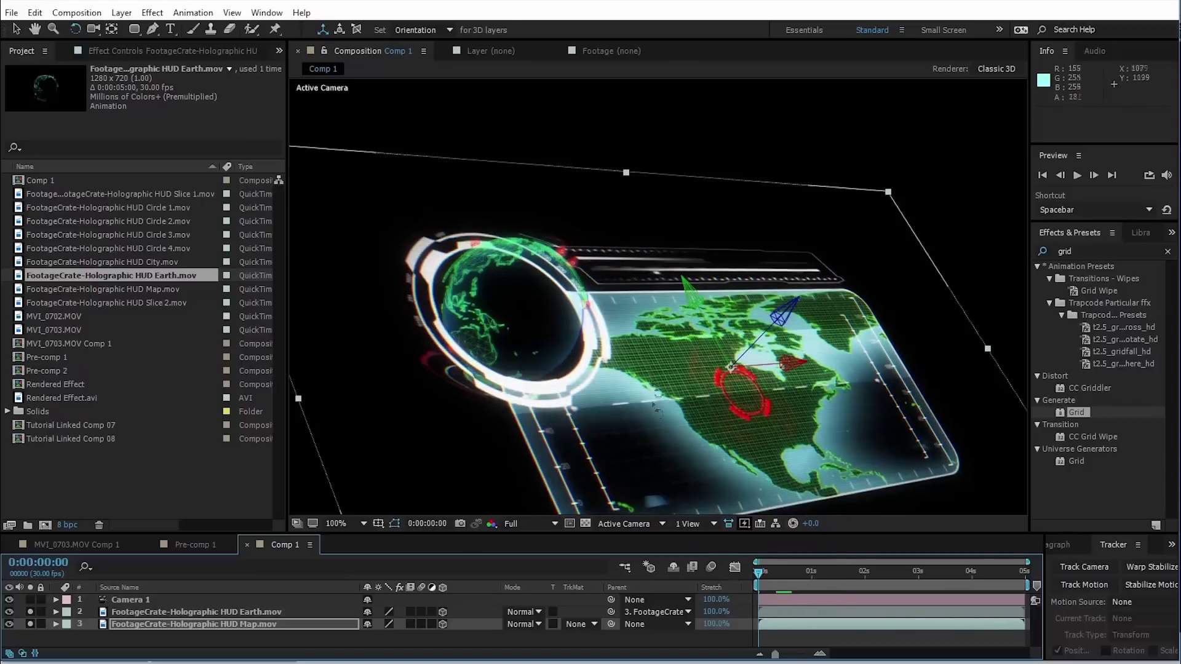
left_click_drag(732, 369, 759, 392)
left_click_drag(754, 444, 754, 360)
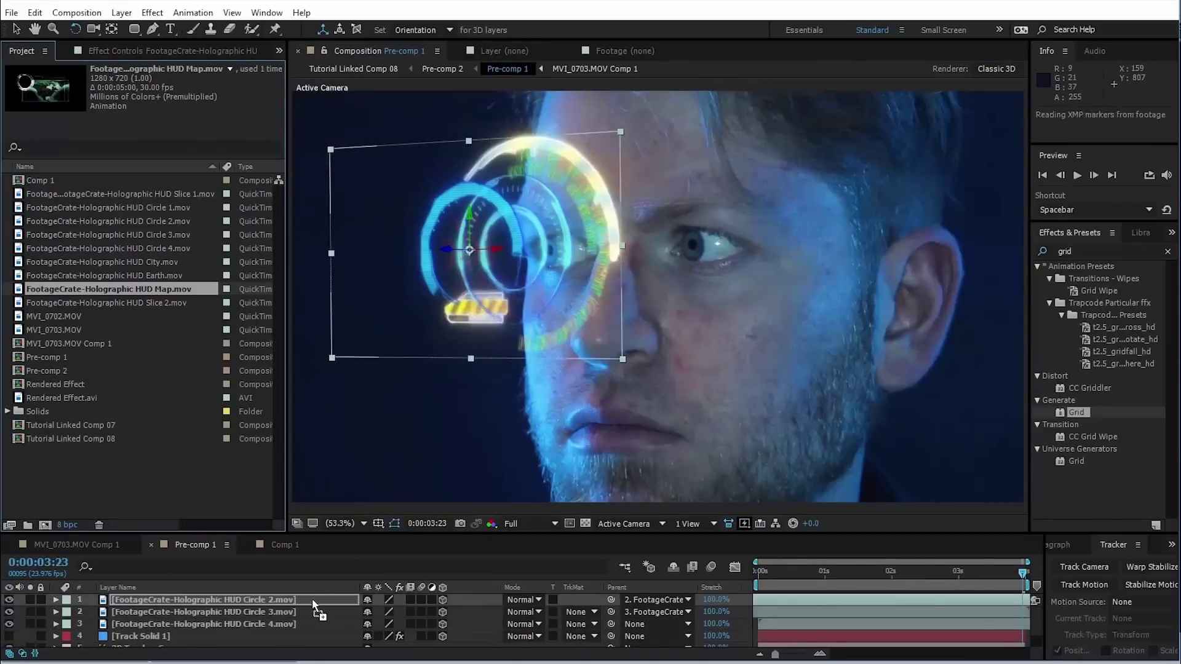
- Place the HUD Map layer beside the chin in Pre-comp 1 and add the HUD Earth clip above it, parented to the map
left_click_drag(555, 308, 742, 457)
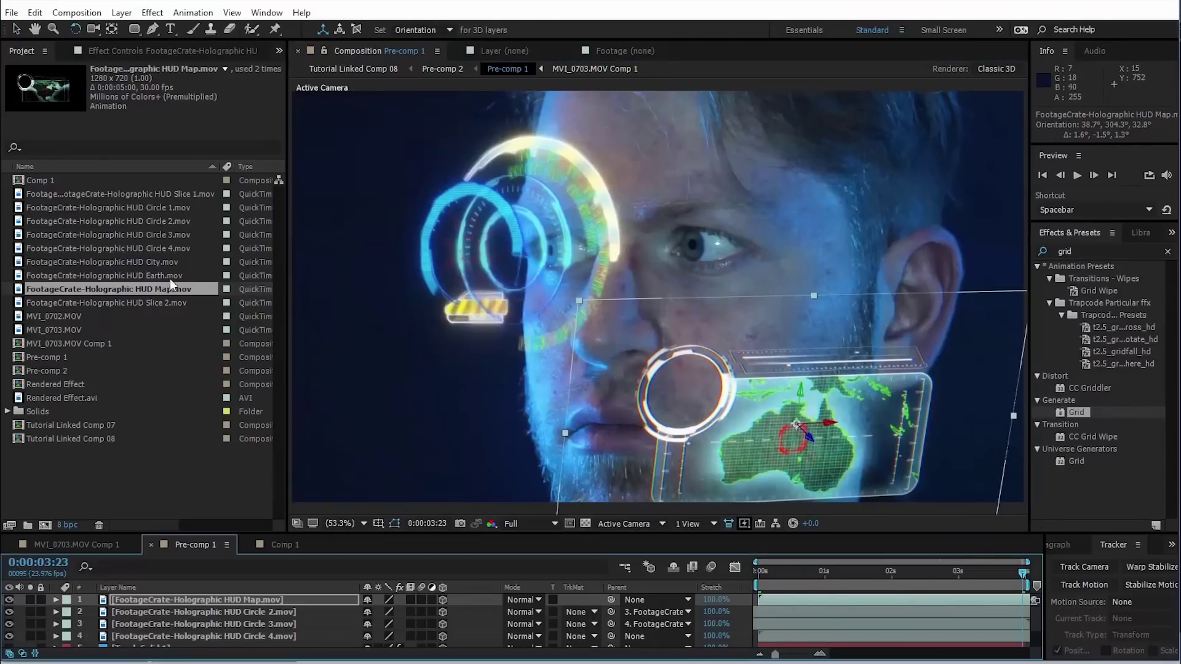
left_click(111, 275)
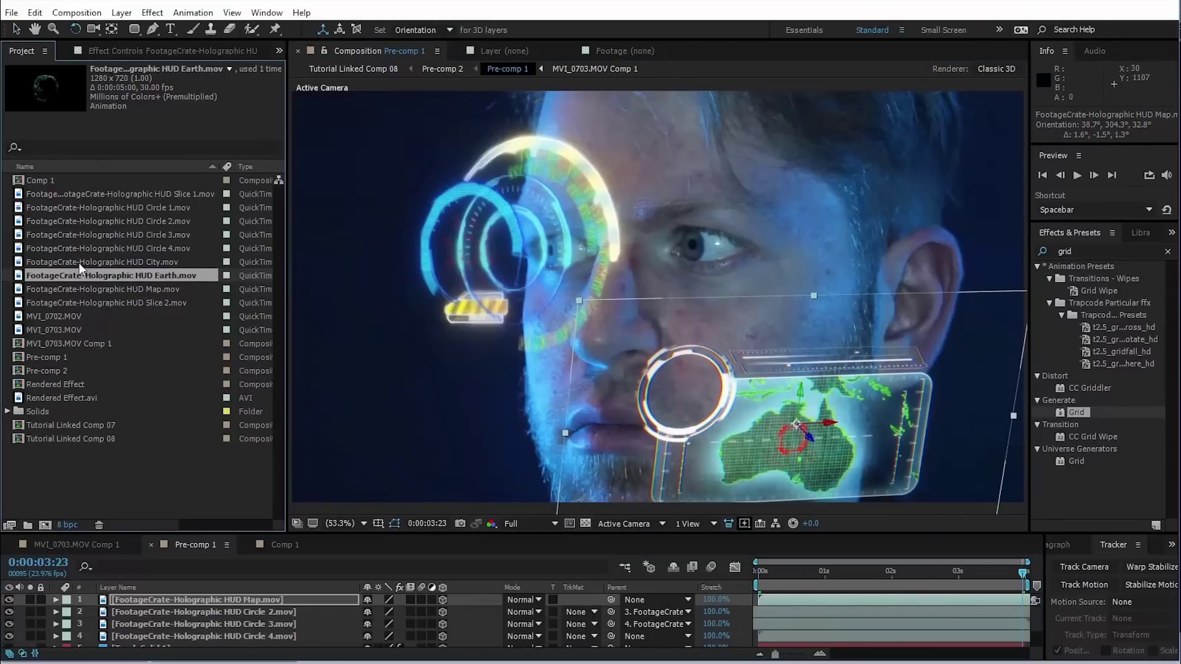
left_click_drag(111, 275, 203, 599)
left_click_drag(611, 600, 251, 615)
- Move the HUD Earth layer in 3D so that it sits inside the HUD Map's circular ring
key("v")
left_click_drag(784, 448, 683, 400)
left_click_drag(920, 265, 703, 386)
left_click(790, 333)
left_click(763, 390)
- Scale the HUD Earth layer to 44% and auto-orient it towards the camera
left_click(199, 600)
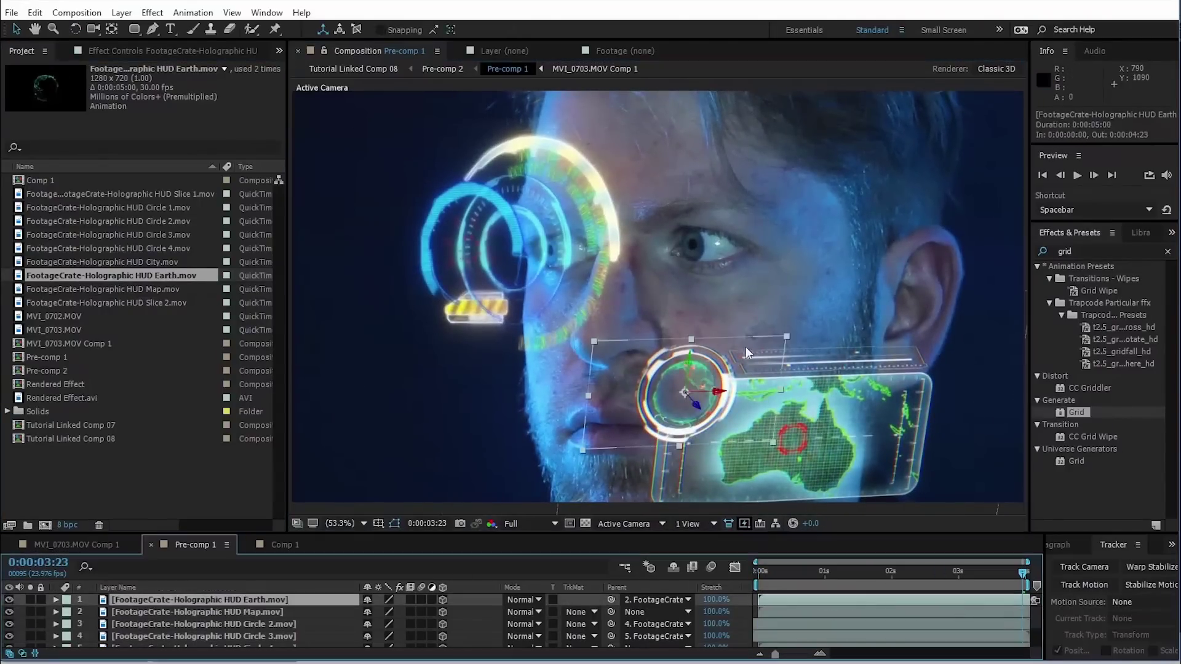
left_click_drag(787, 337, 793, 332)
left_click(121, 12)
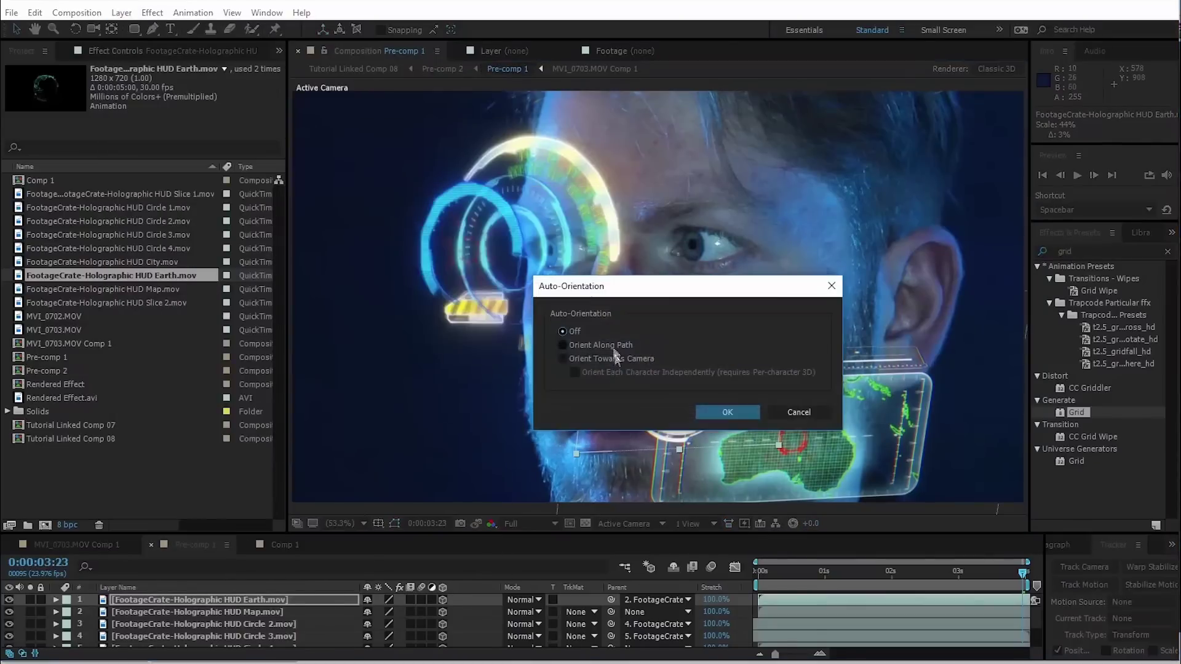
left_click(790, 414)
- At 0:00:01:17, add the HUD City clip as the top 3D layer and move it beside the jaw, opposite the map
left_click_drag(809, 575, 873, 579)
left_click_drag(165, 263, 344, 597)
left_click(443, 600)
left_click_drag(631, 263, 631, 412)
left_click_drag(666, 452, 631, 451)
- Rotate the HUD City layer to angle it along the face and reposition it at about 845.5, 874.5, 9.1
key("w")
left_click_drag(626, 450, 611, 425)
key("v")
key("w")
key("v")
left_click_drag(583, 391, 583, 399)
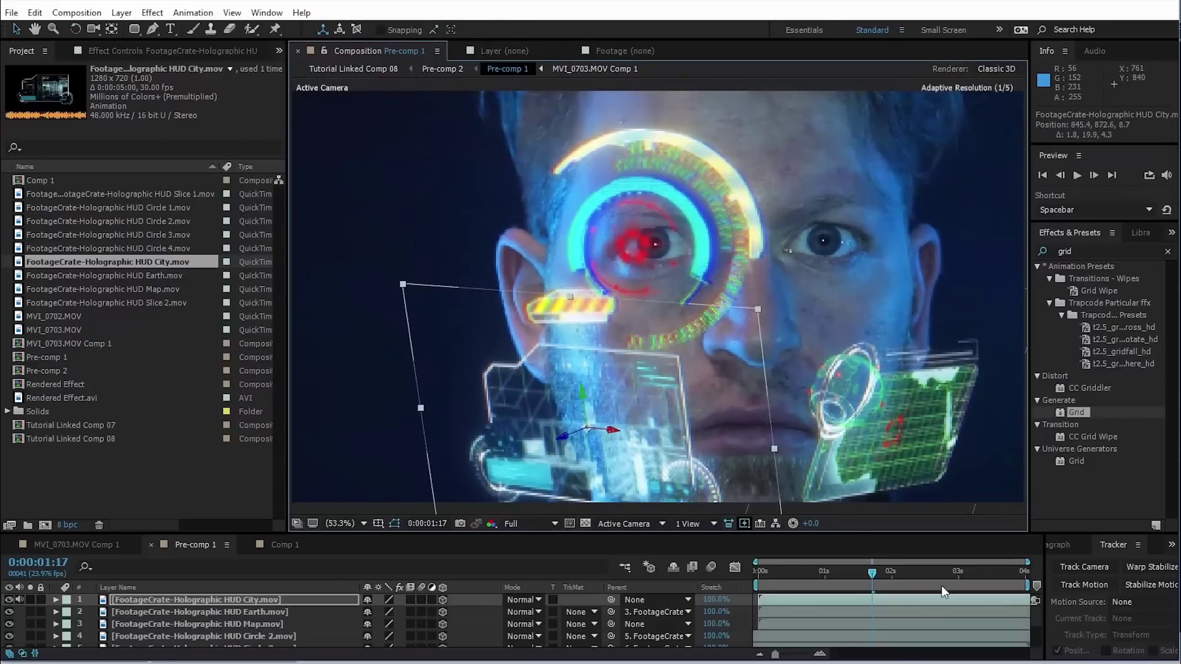
- Scrub through Pre-comp 1 to check how the HUD panels follow the turning head
left_click_drag(942, 578, 769, 600)
left_click(884, 577)
left_click(934, 578)
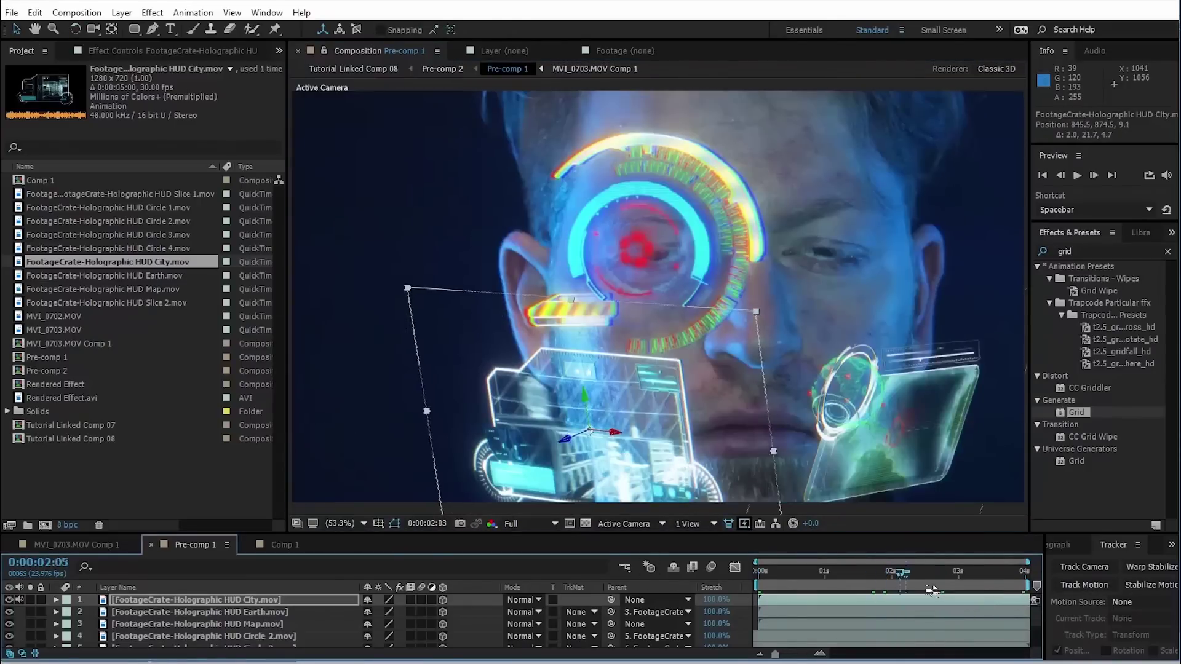
left_click_drag(939, 587, 1017, 596)
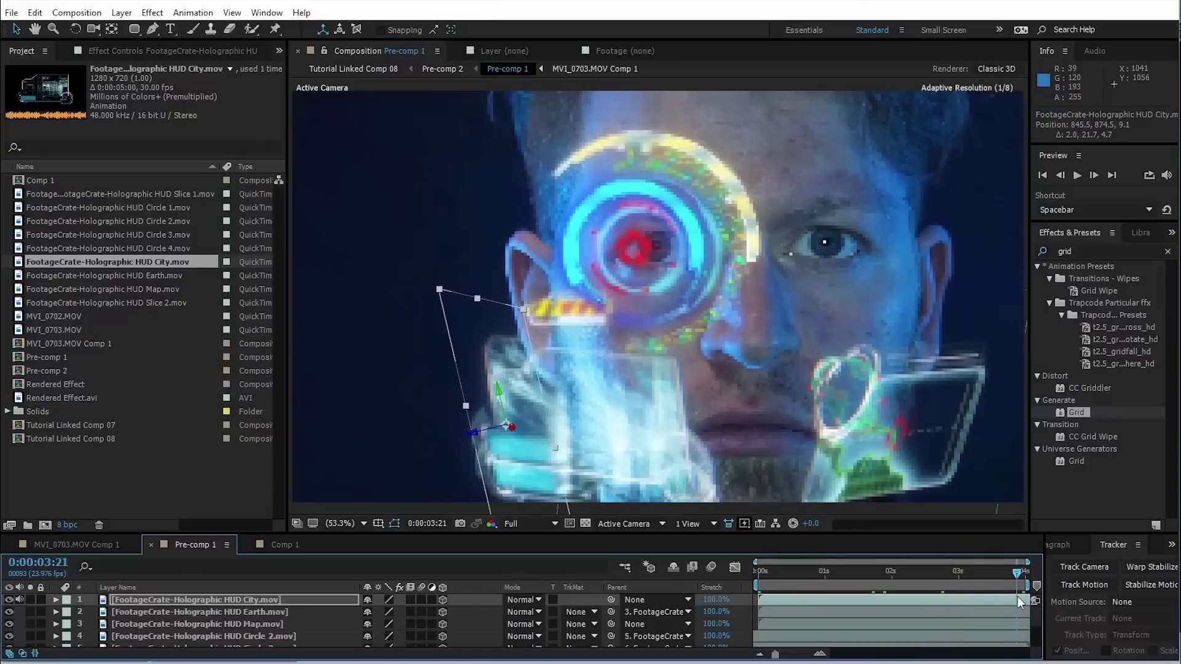
left_click(897, 575)
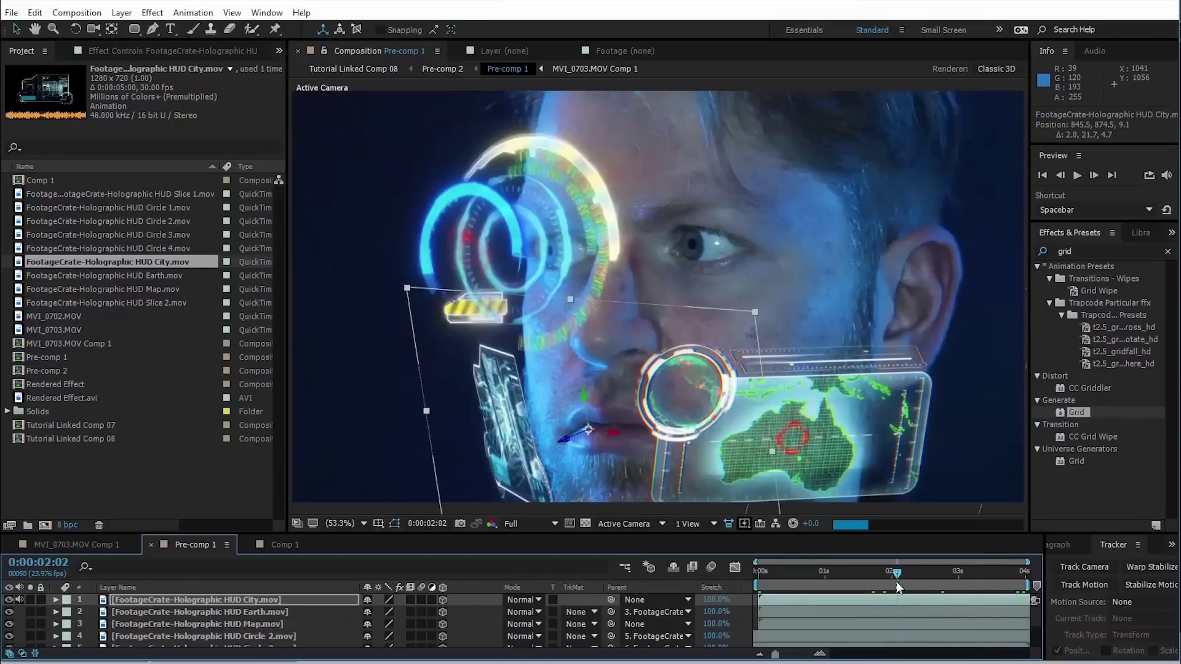
- Pre-compose all the HUD layers together with Track Solid 1 and the 3D Tracker Camera, leaving out the face footage
left_click_drag(359, 532, 376, 464)
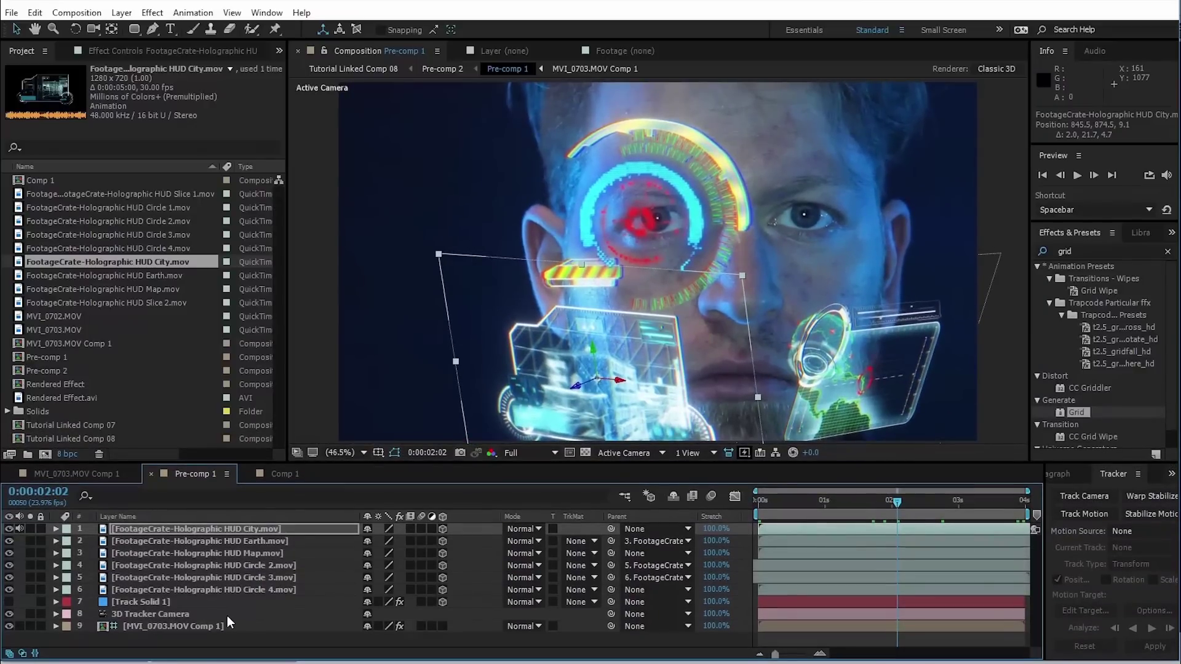
left_click(168, 615)
left_click(151, 602, "shift")
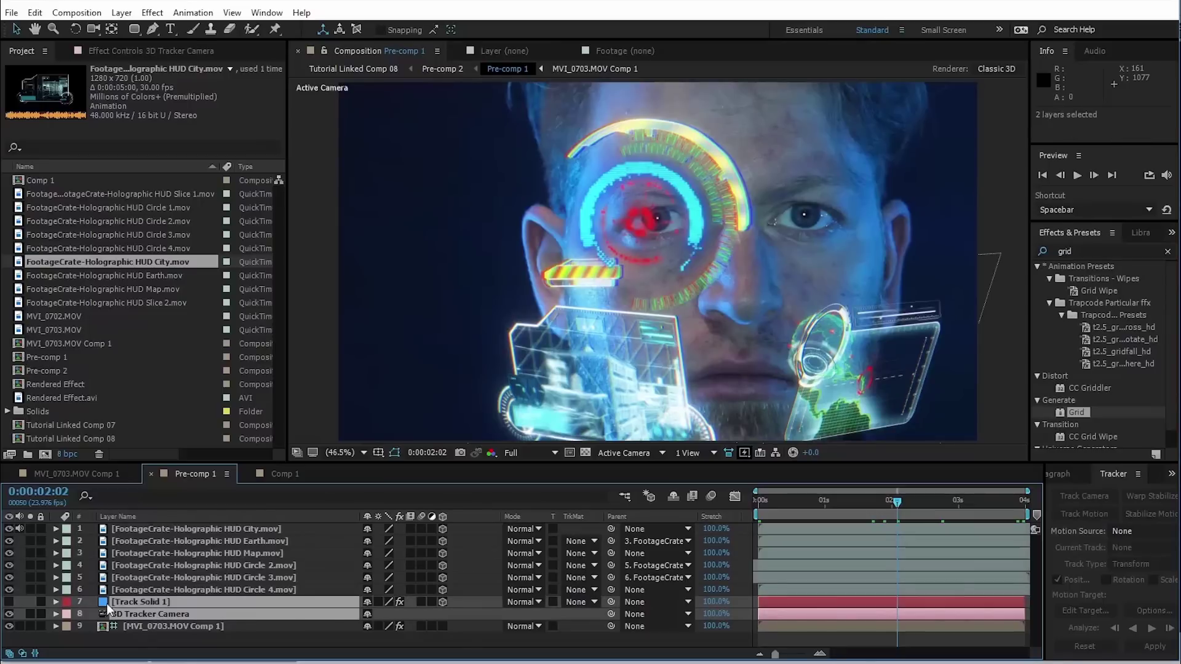
left_click(156, 647)
left_click(143, 616)
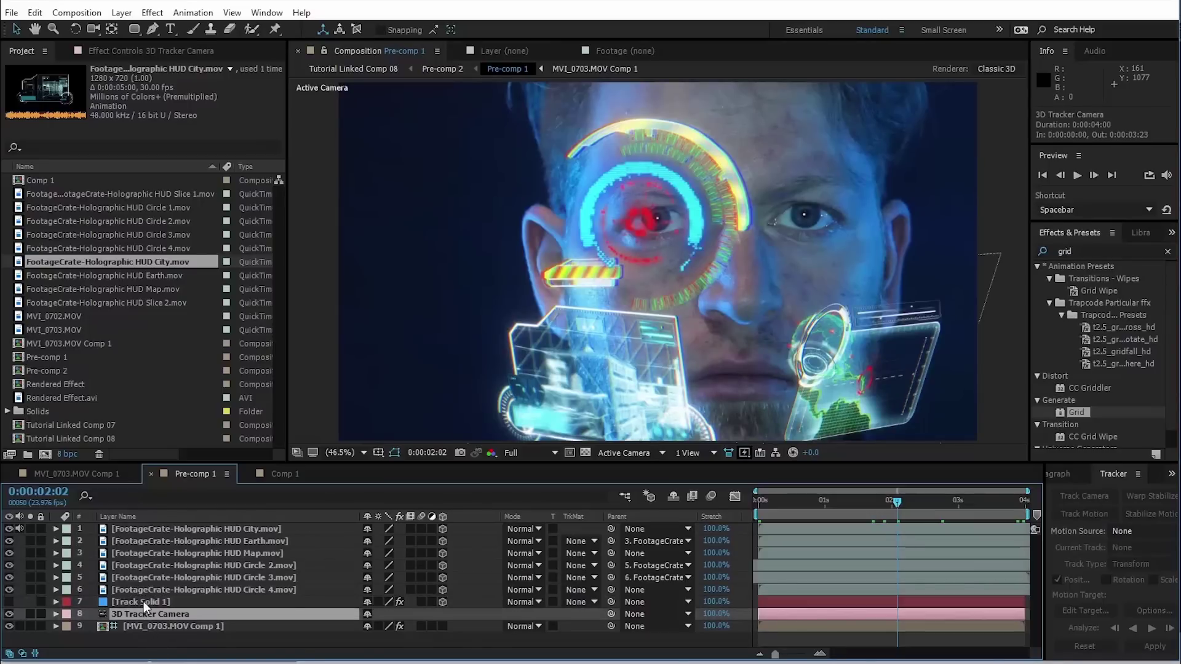
left_click(143, 601, "shift")
left_click(164, 529, "shift")
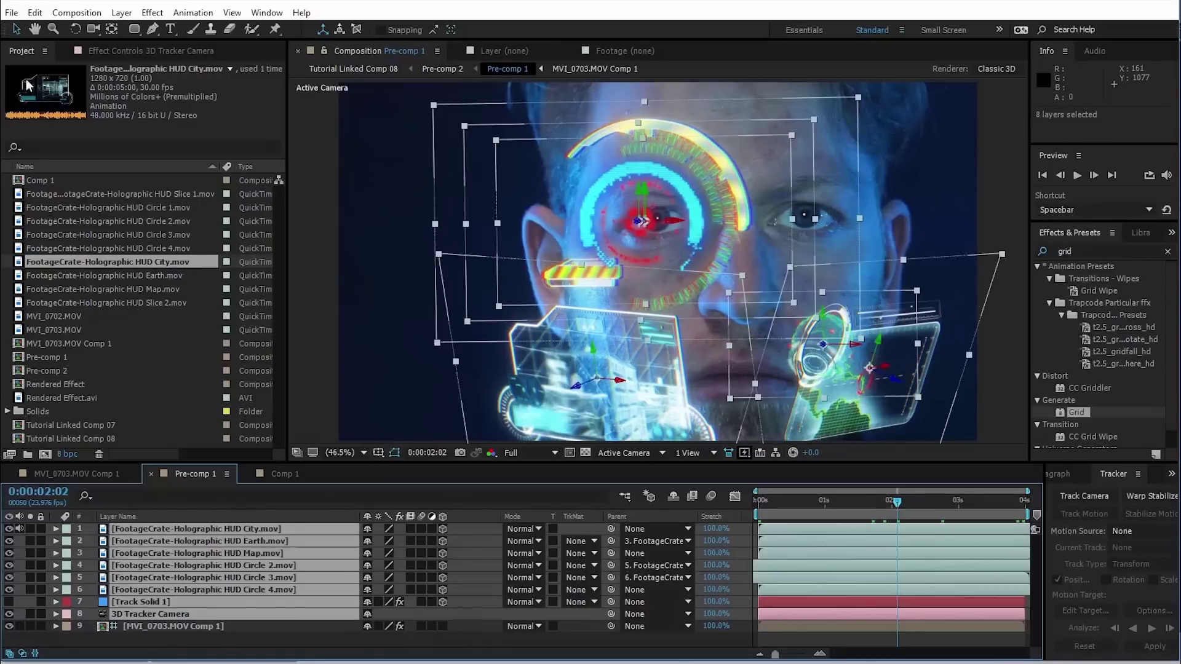
left_click(121, 13)
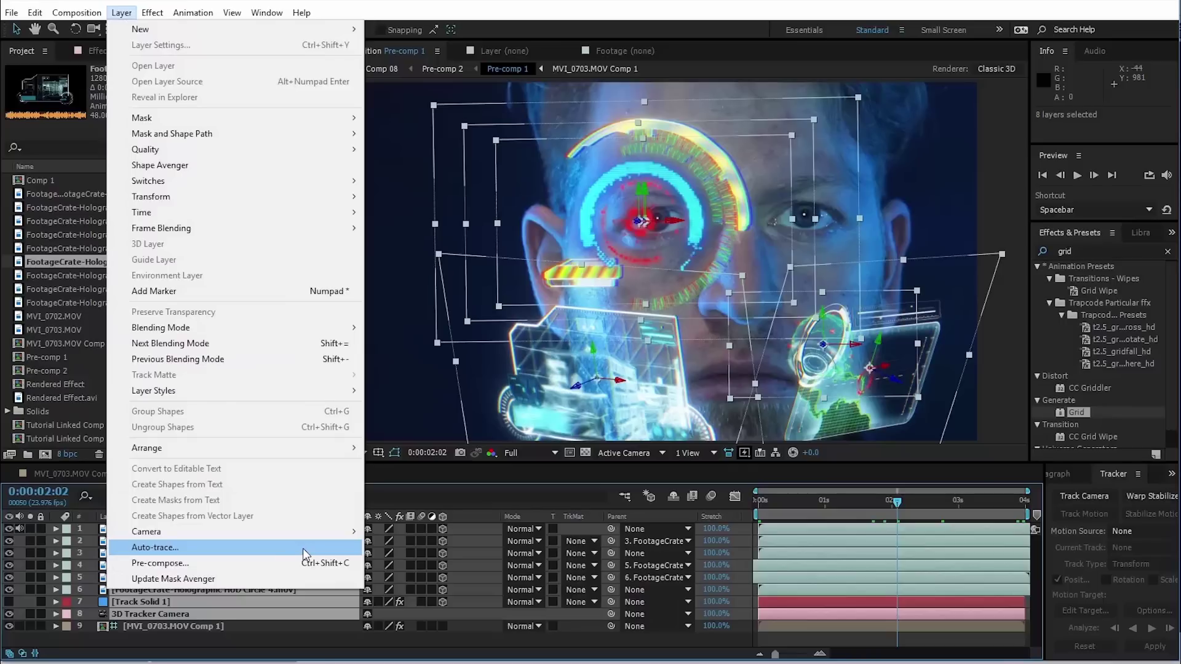
left_click(301, 563)
left_click(728, 443)
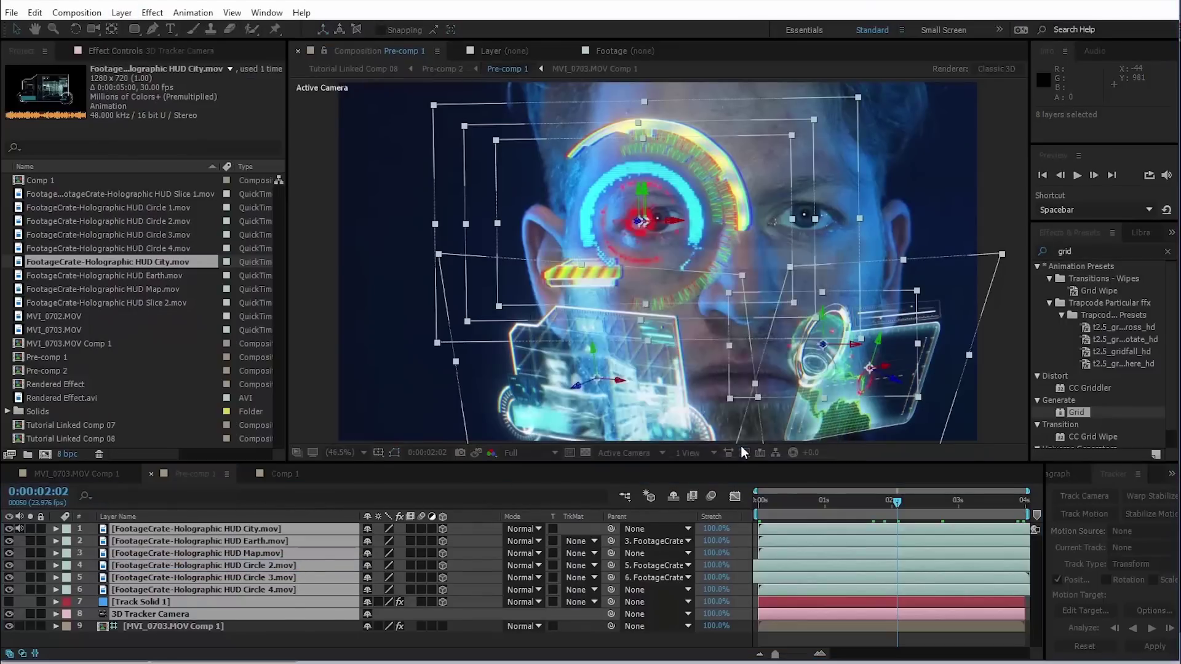
- Open Pre-comp 3 and turn on Depth of Field in the 3D Tracker Camera's options
double_click(132, 528)
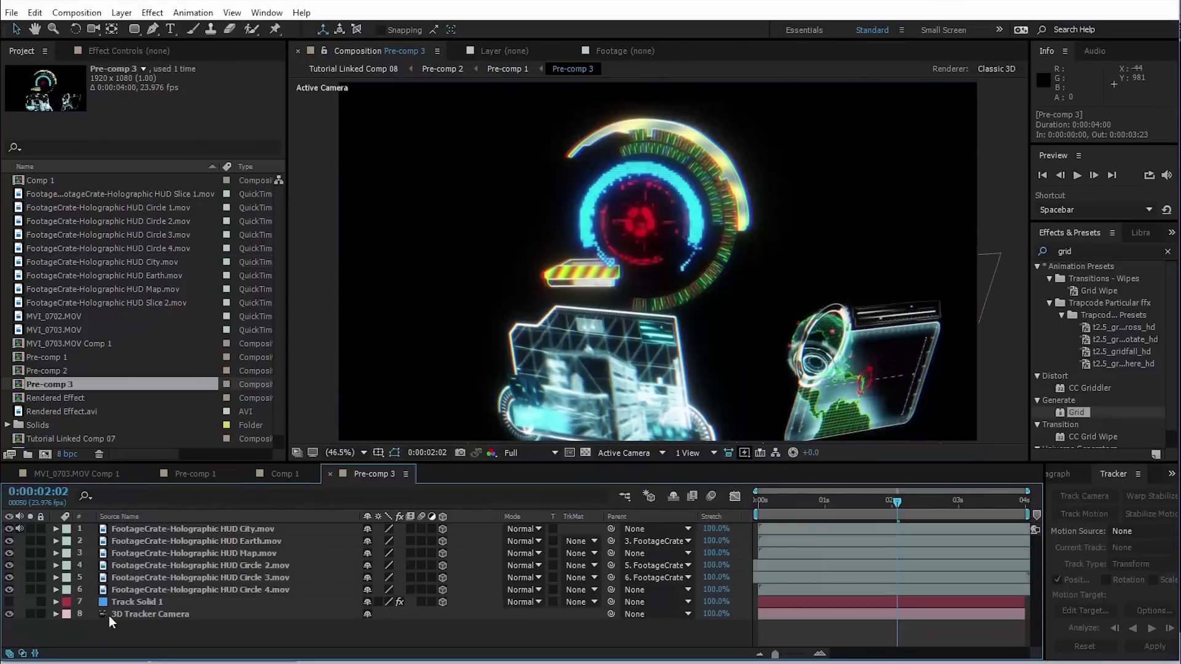
left_click(109, 615)
left_click(55, 615)
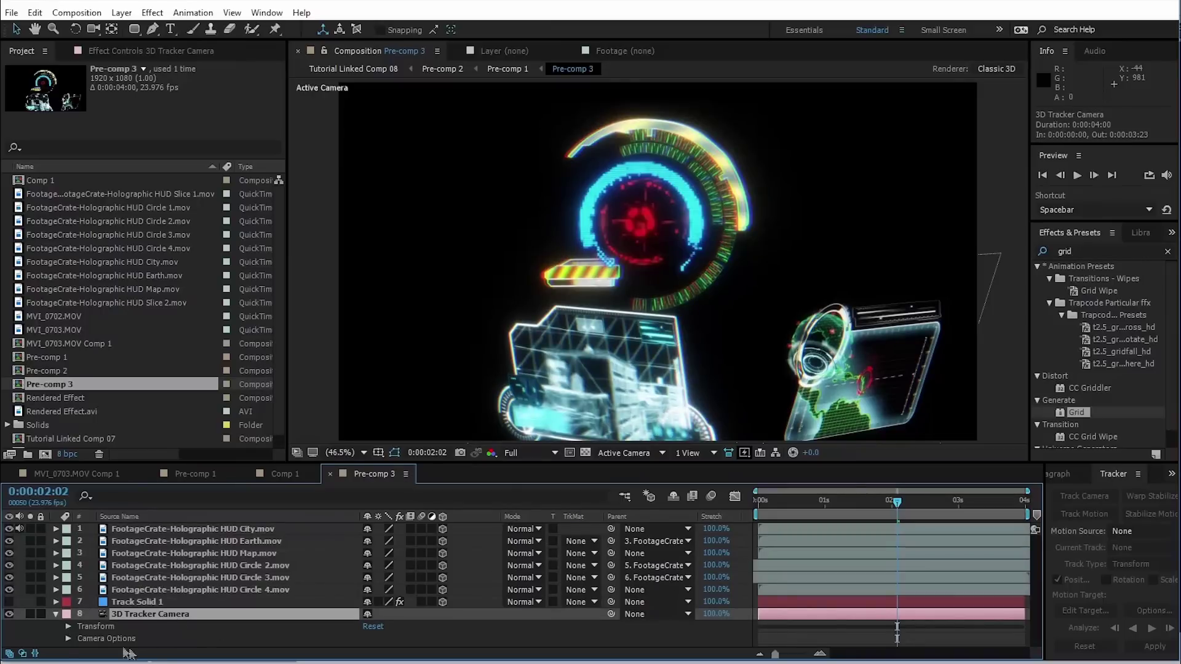
left_click(69, 638)
scroll(94, 627, "down", 5)
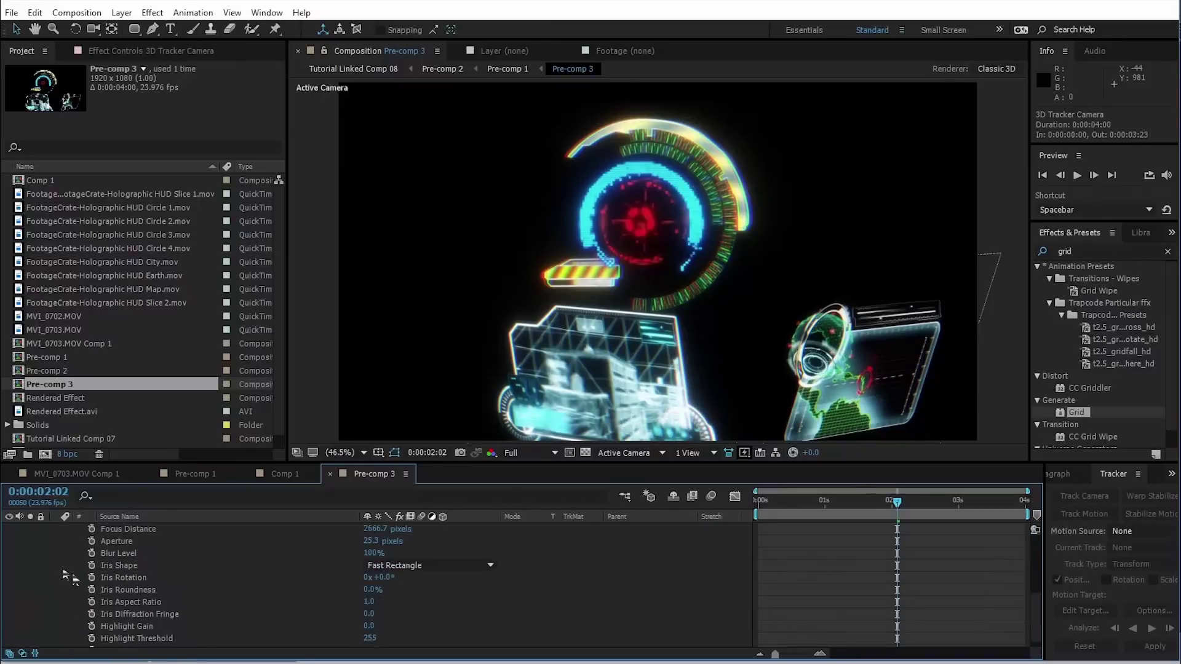
scroll(160, 575, "up", 3)
left_click(369, 553)
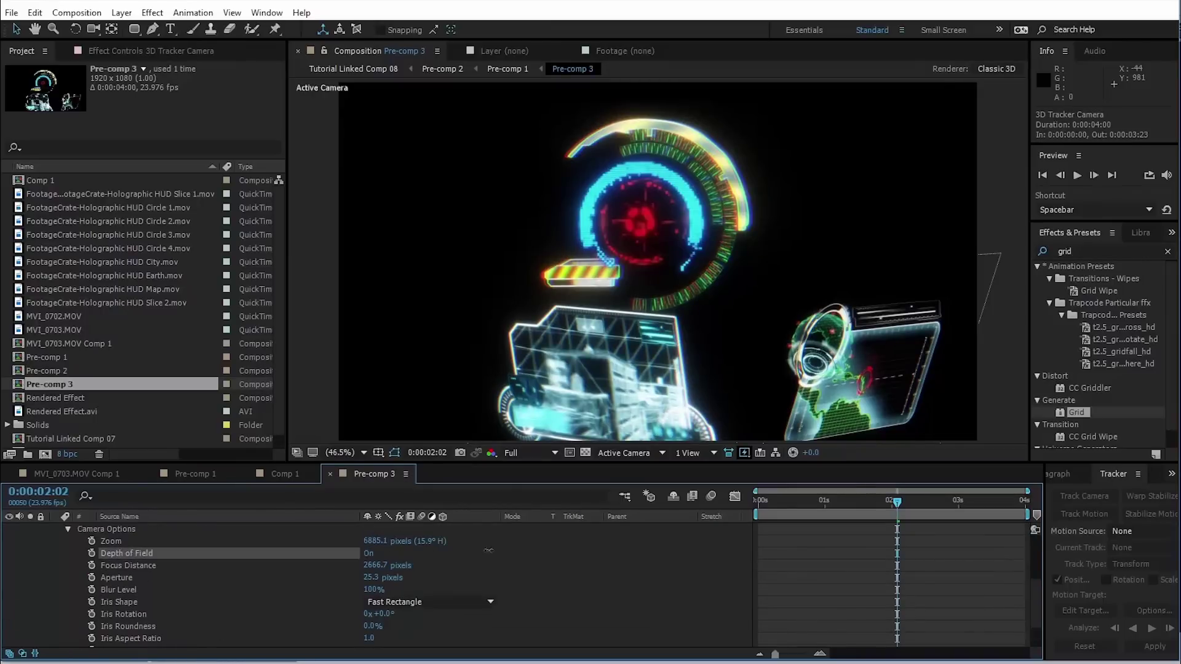
- At 0:00:03:23, raise the tracker camera's aperture to 59.3 pixels and undo the focus distance change
scroll(763, 401, "up", 2)
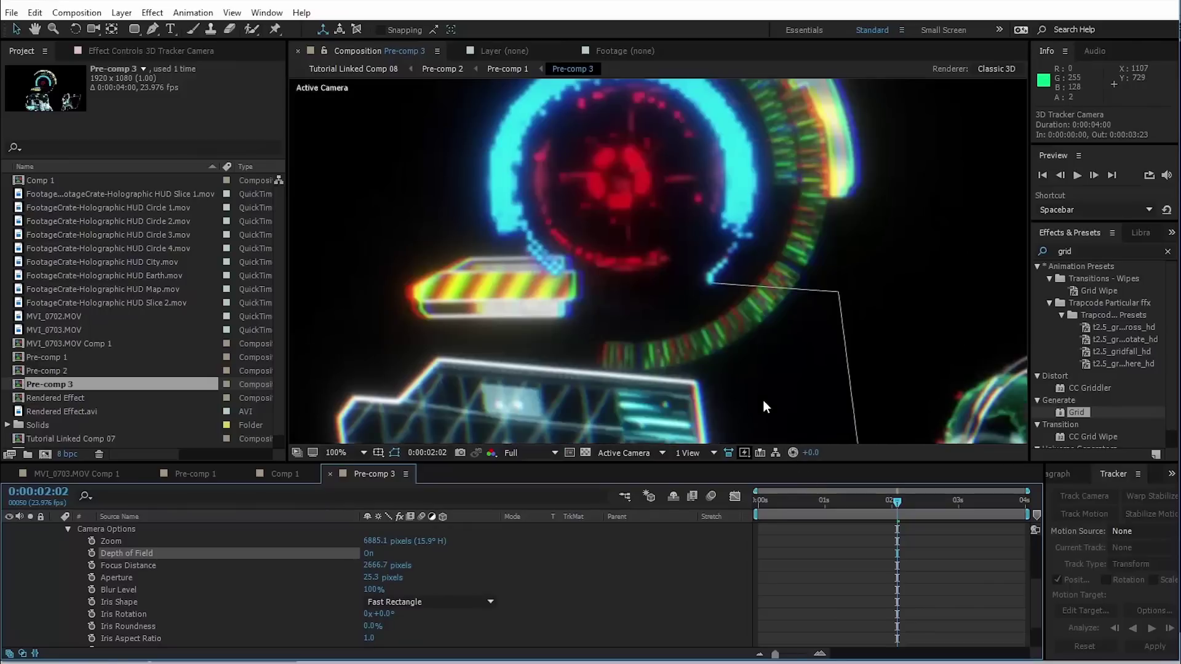
left_click_drag(897, 503, 1042, 518)
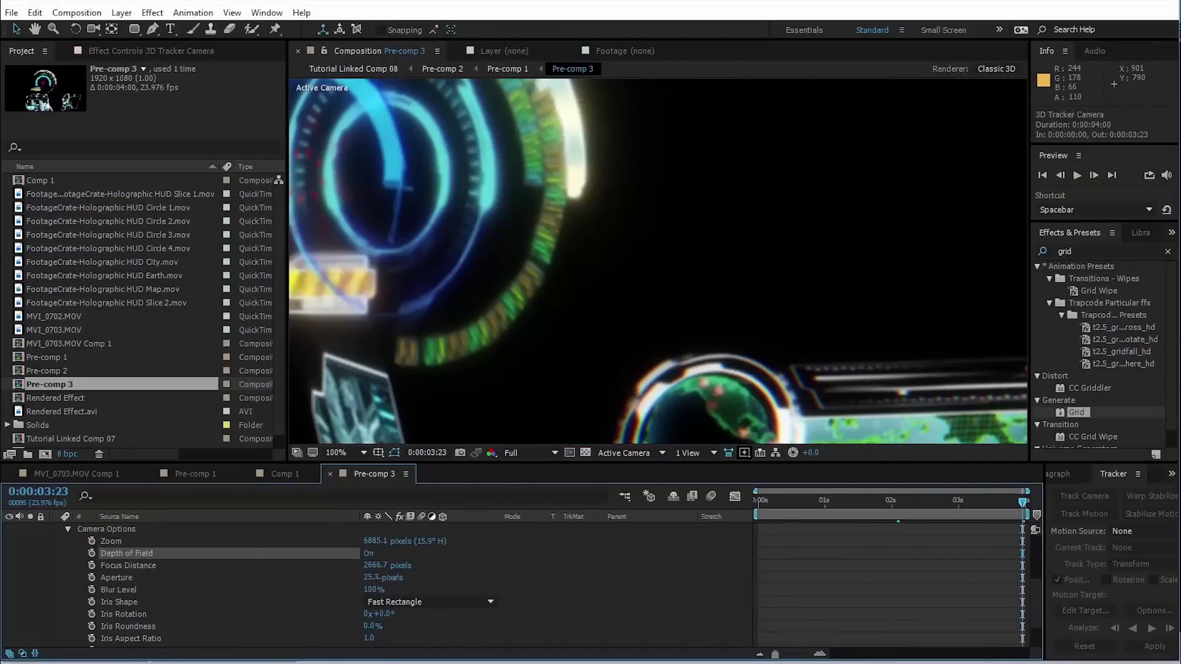
mouse_move(378, 579)
left_mouse_down()
mouse_move(367, 578)
mouse_move(387, 569)
mouse_move(392, 581)
left_mouse_up()
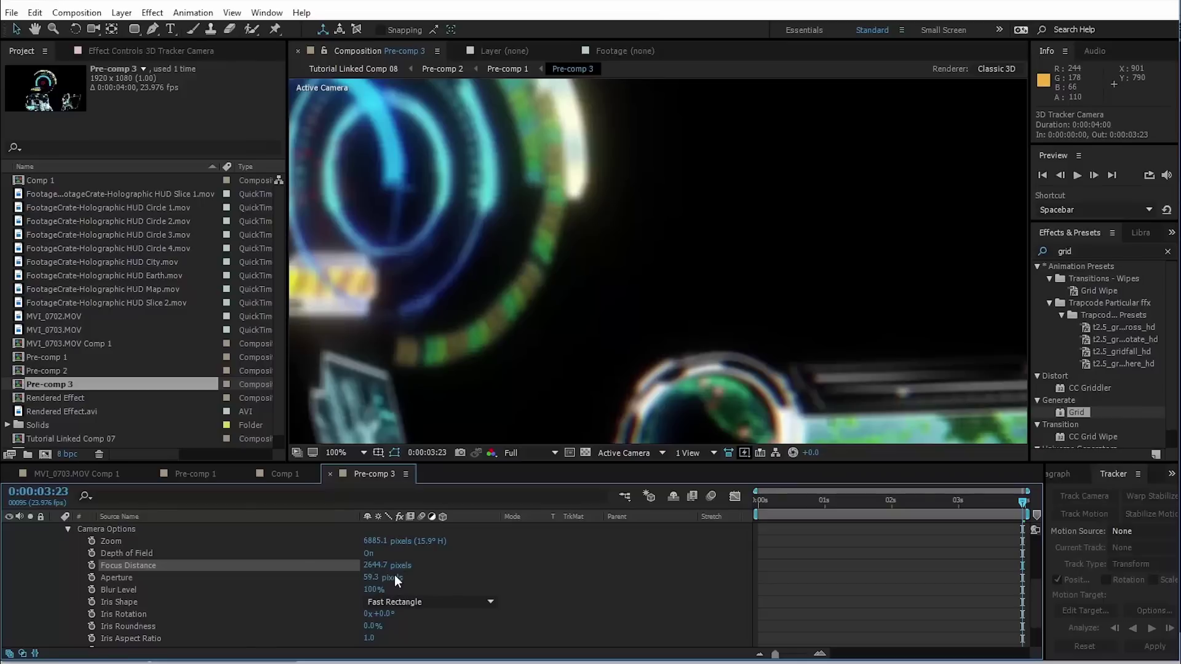
key("ctrl+z")
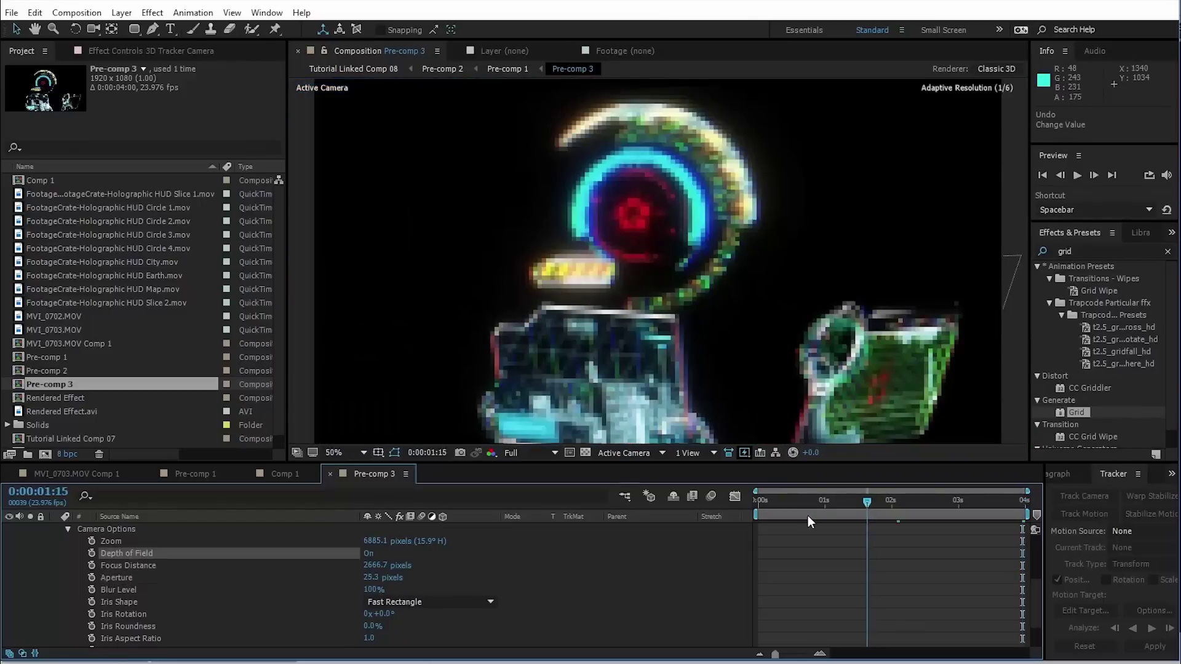
- Set the tracker camera's aperture to 25.3 pixels and return to Pre-comp 1 at 0:00:01:17
left_click_drag(807, 516, 772, 515)
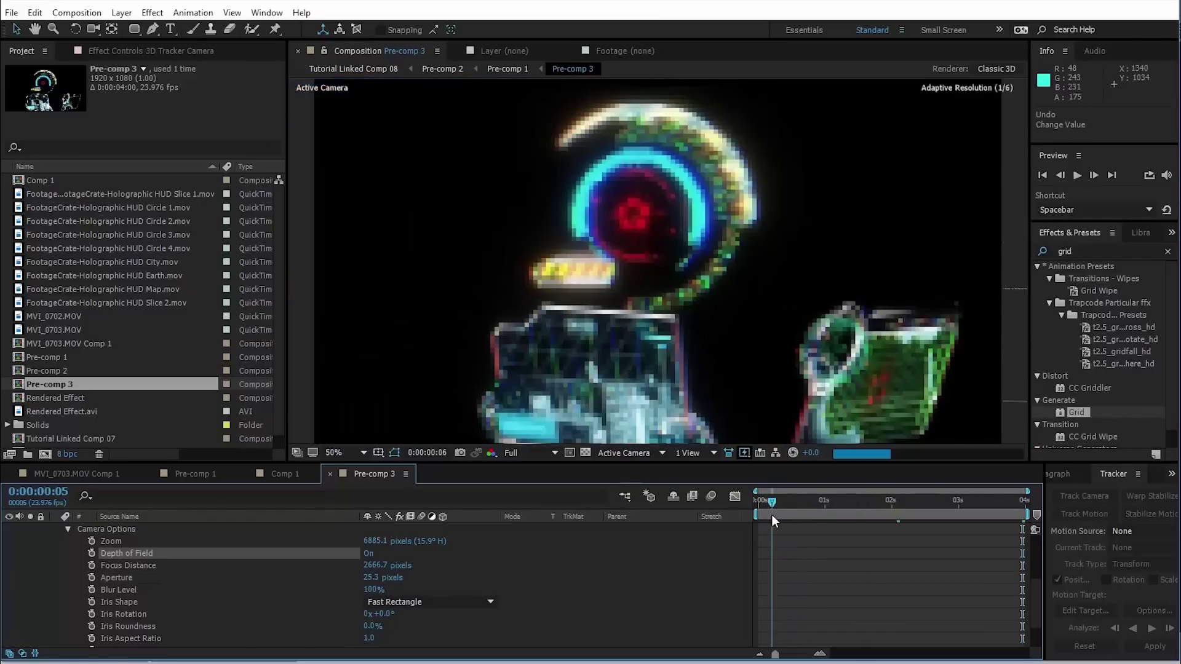
left_click(873, 507)
left_click(290, 476)
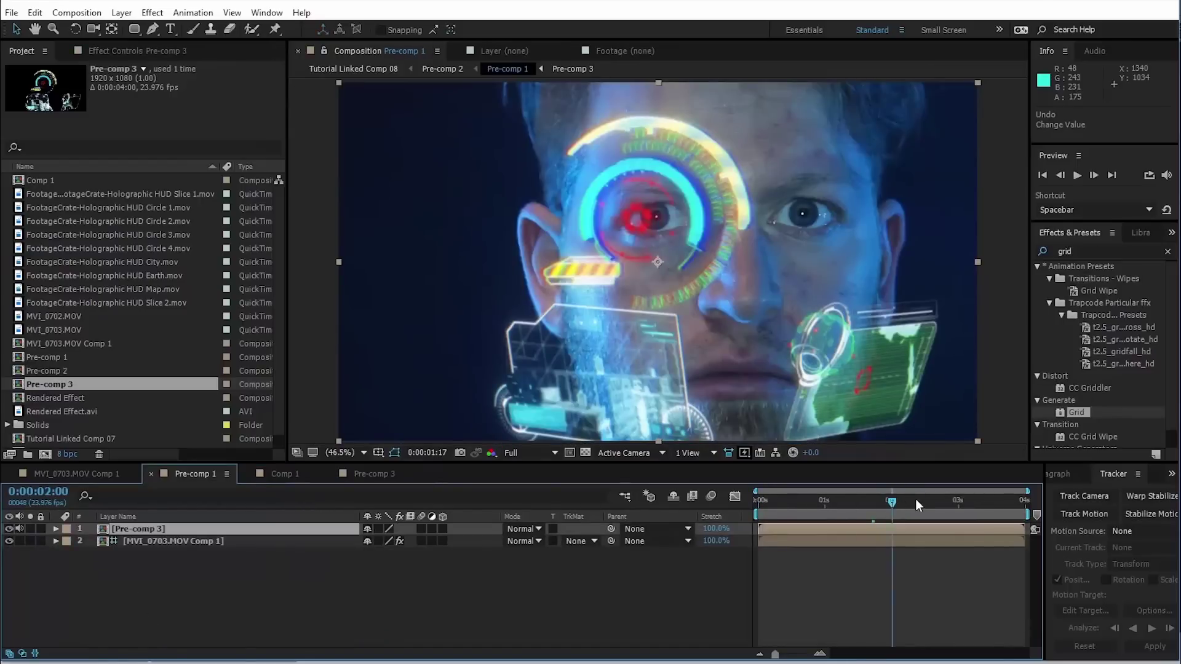
left_click_drag(916, 501, 873, 504)
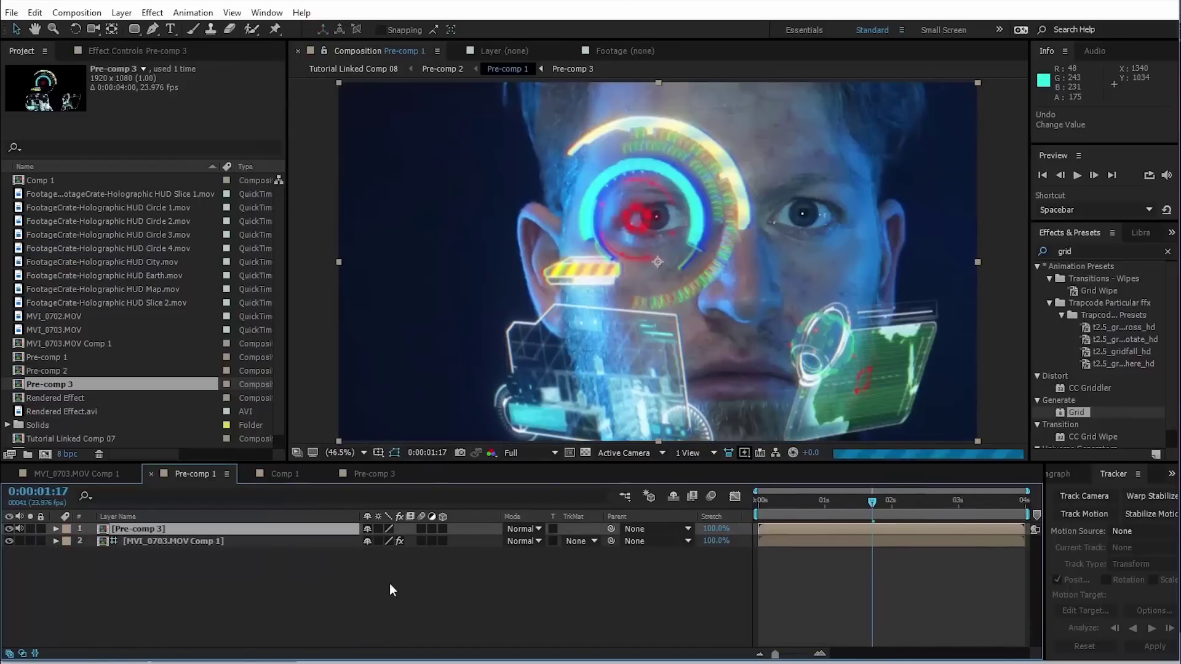
- Set the blending mode of the Pre-comp 3 layer to Screen
left_click(30, 529)
left_click(211, 531)
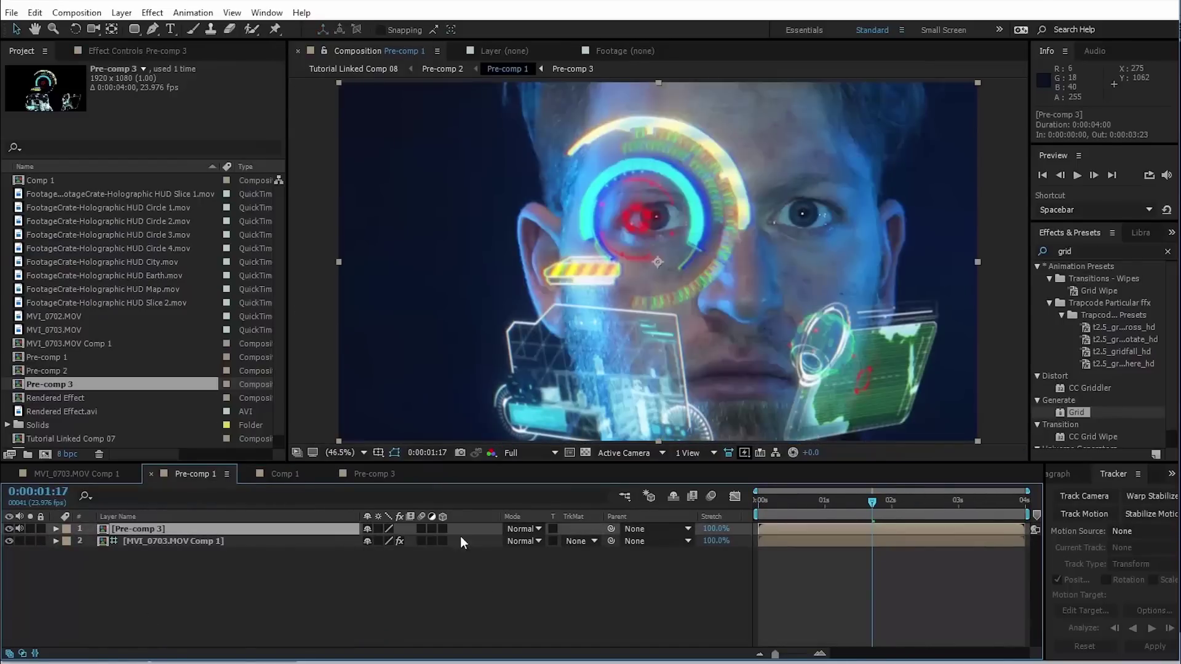
left_click(528, 530)
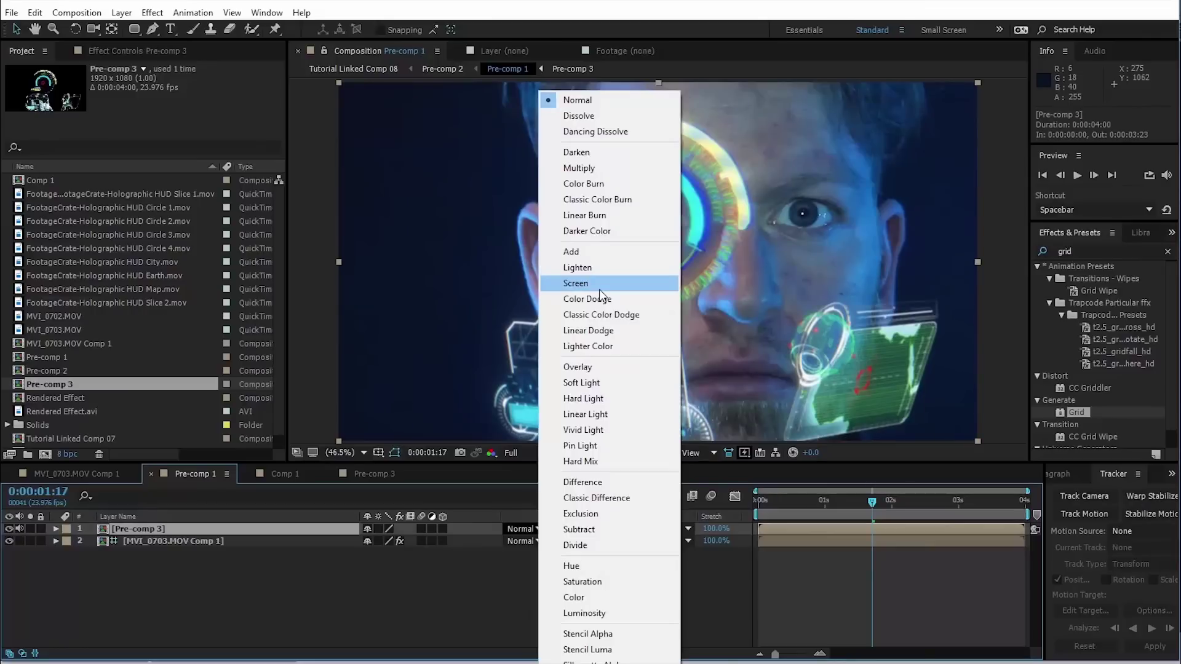
left_click(599, 289)
- Apply the Tint effect to the Pre-comp 3 layer and set Amount to Tint to 20%
left_click(162, 50)
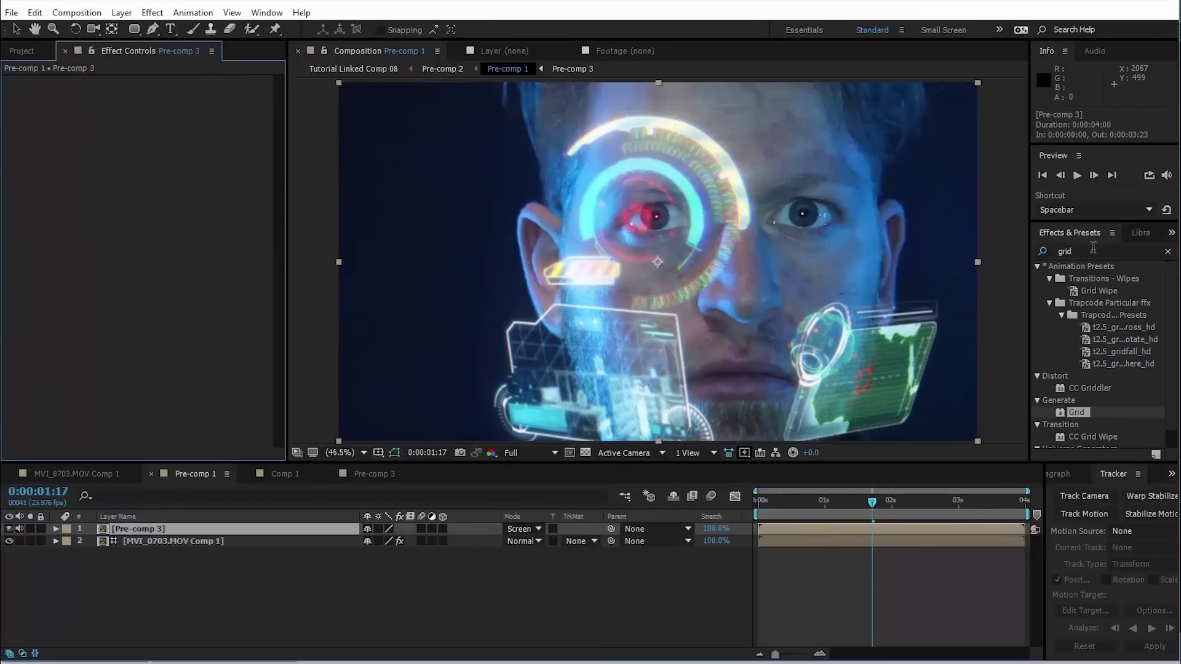
left_click(1093, 247)
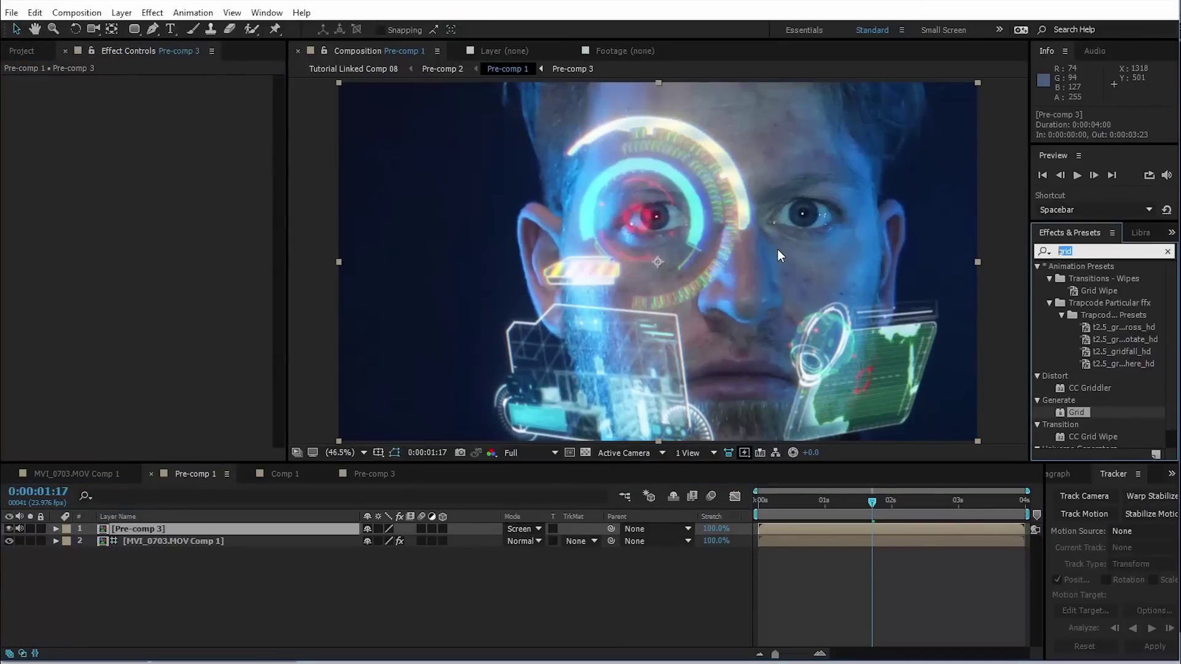
type("tint")
left_click_drag(1075, 315, 148, 208)
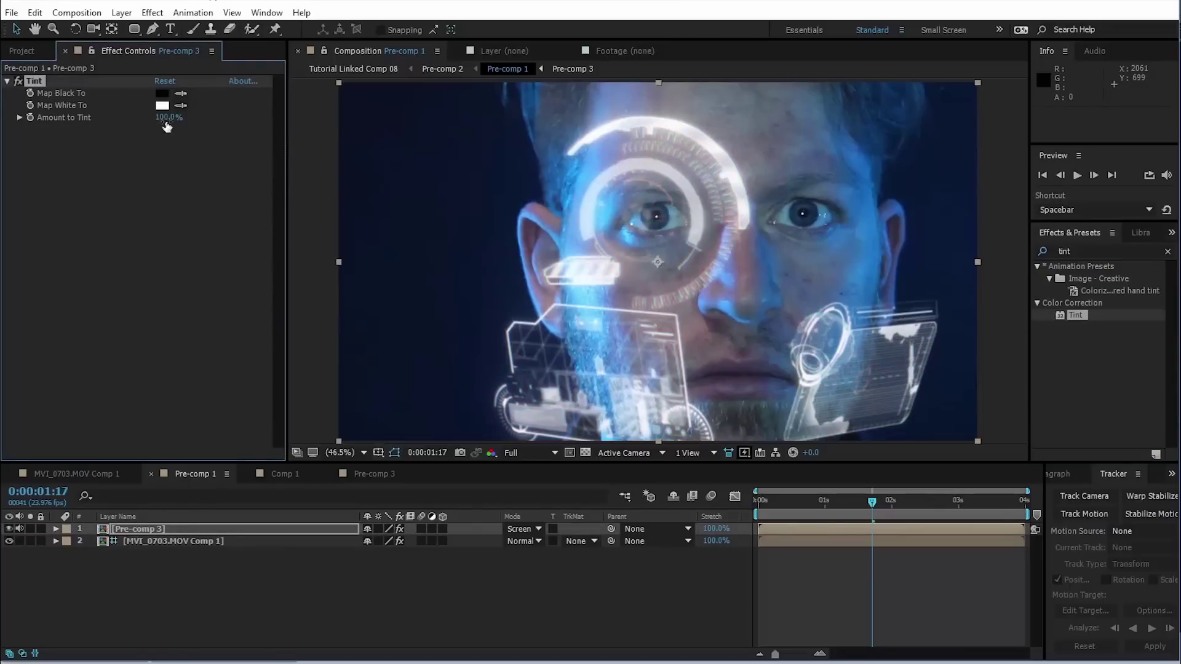
left_click_drag(167, 126, 109, 123)
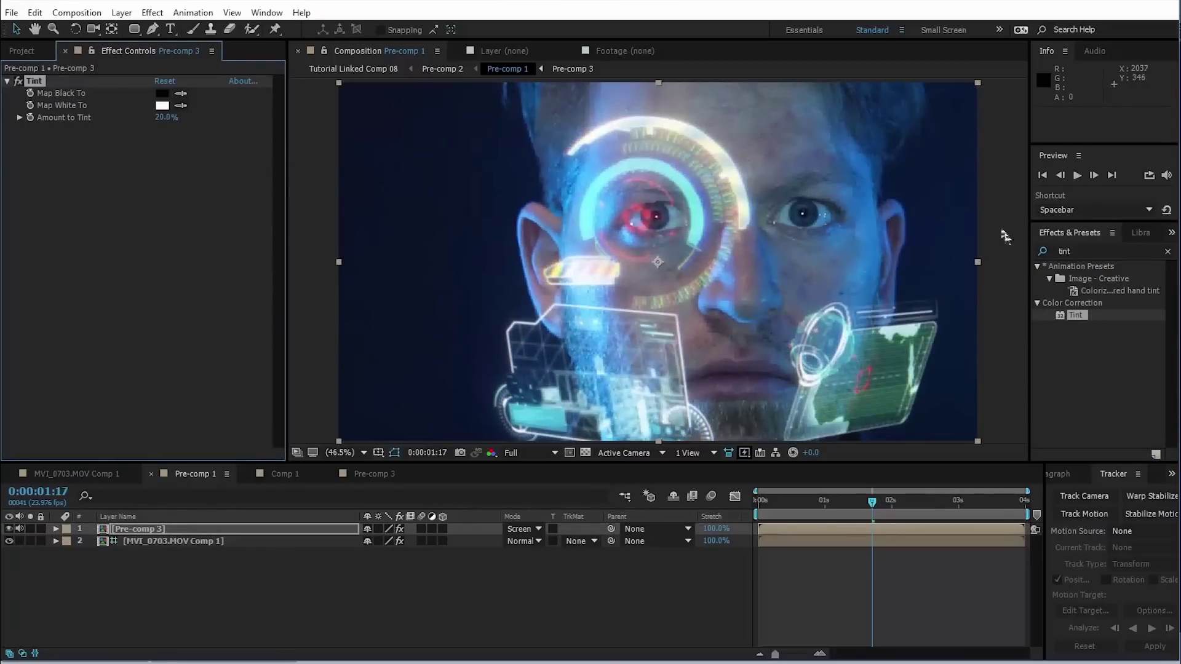
- Add VC Color Vibrance below the Tint effect on the Pre-comp 3 layer
left_click(1095, 249)
type("vc c")
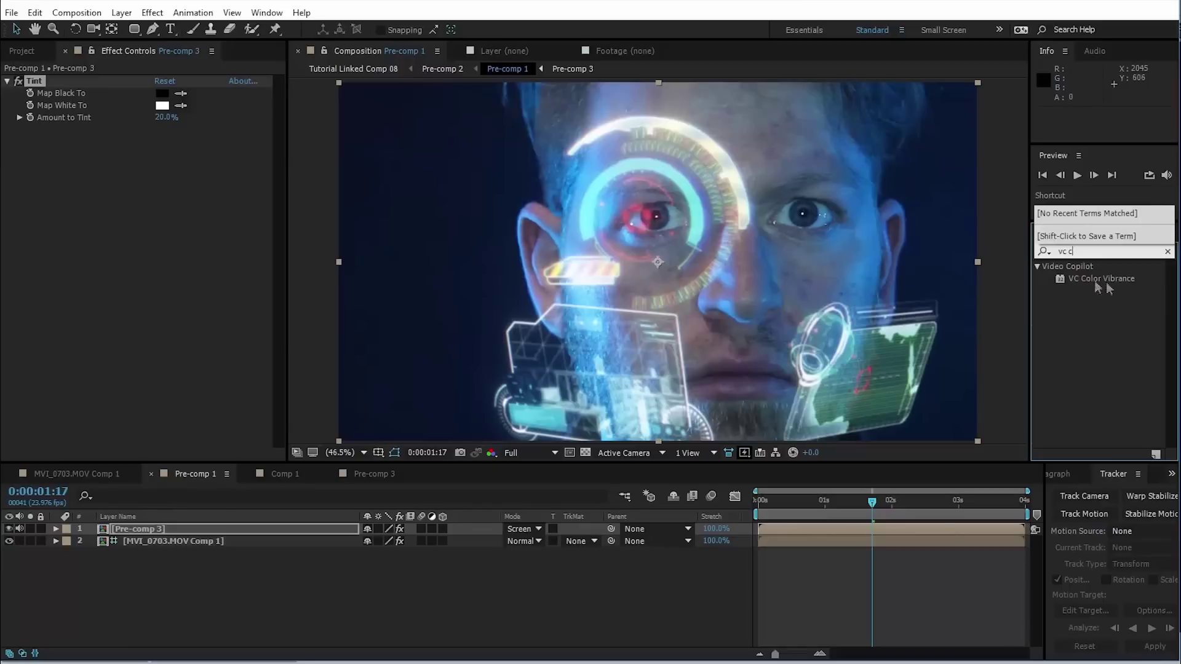
left_click_drag(1101, 279, 140, 181)
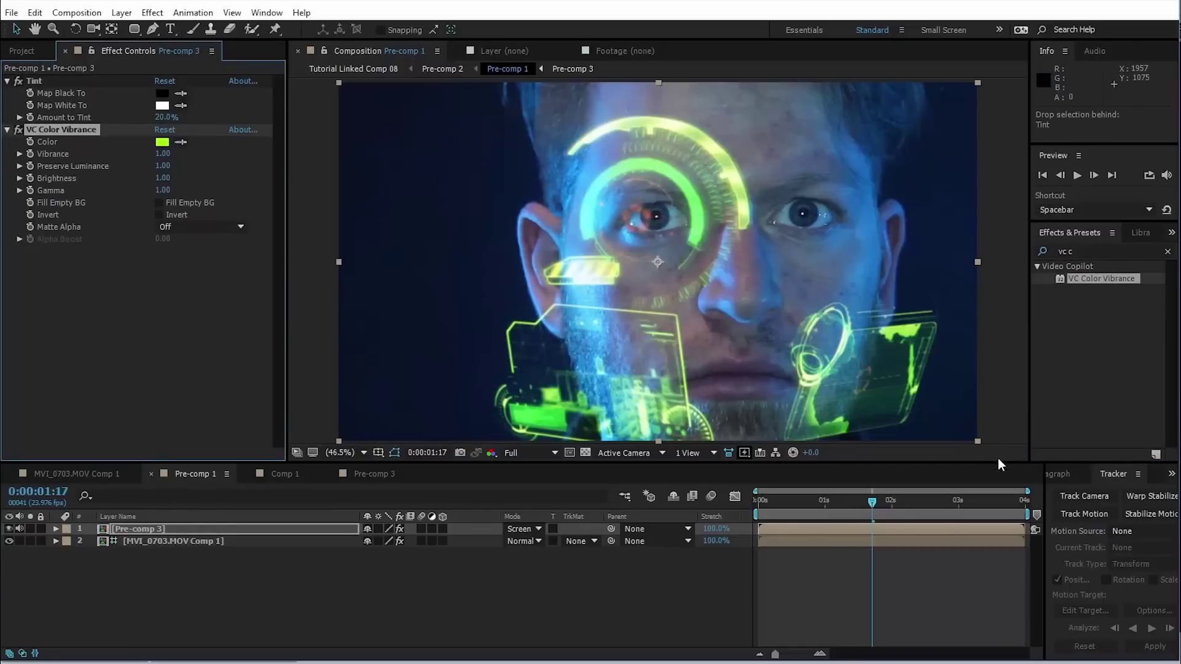
- Enlarge the composition viewer and set the VC Color Vibrance colour to the blue 005AFF
left_click_drag(998, 462, 976, 556)
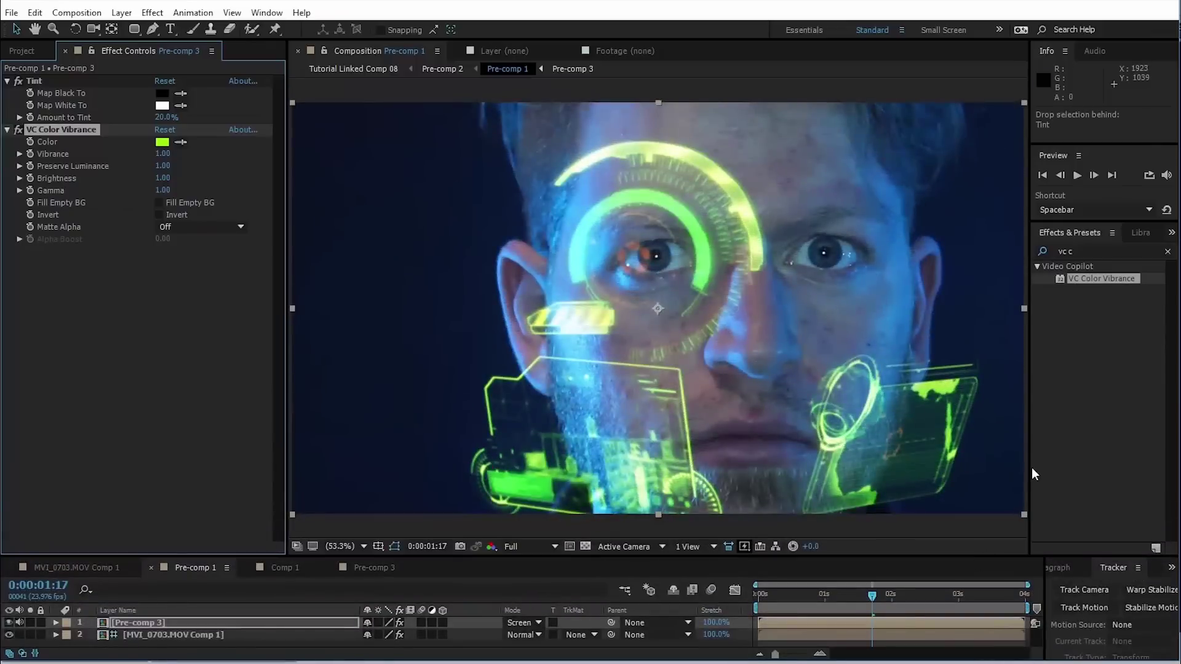
left_click_drag(1030, 465, 1085, 466)
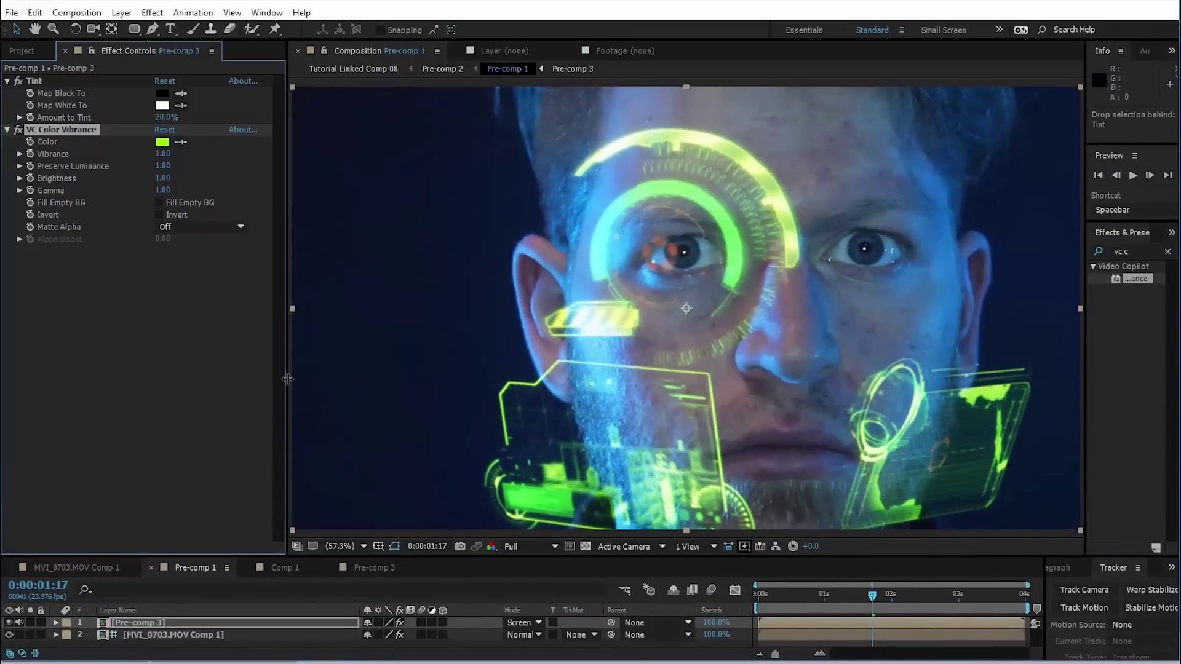
left_click_drag(287, 379, 259, 388)
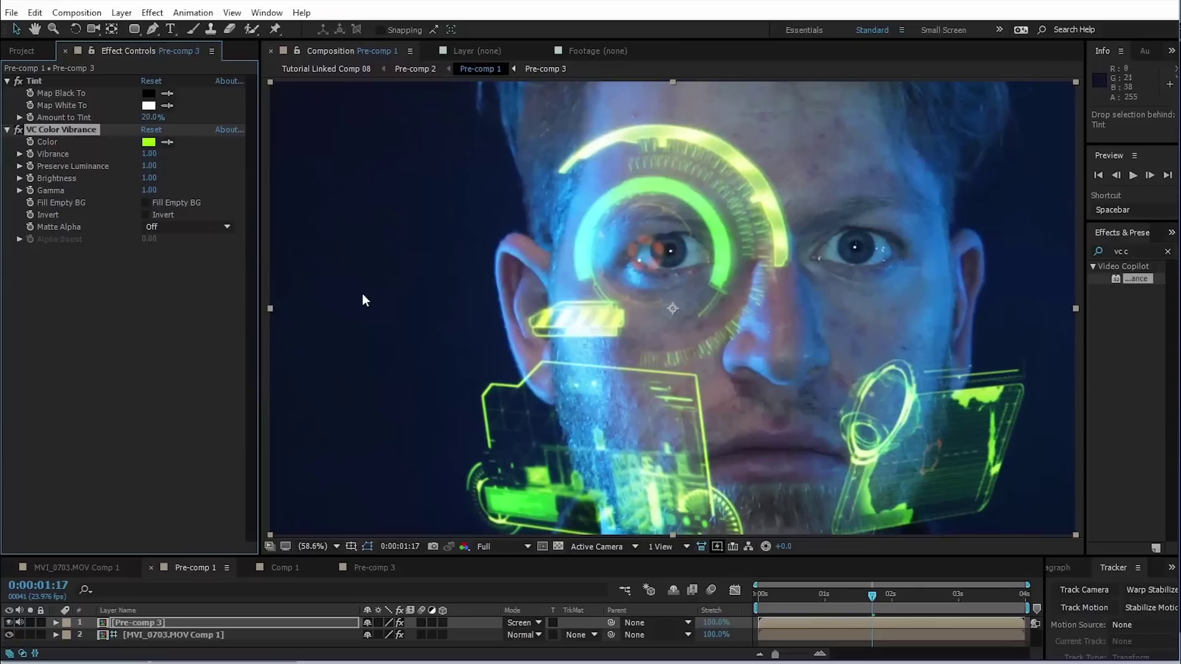
left_click(150, 142)
left_click_drag(404, 399, 406, 333)
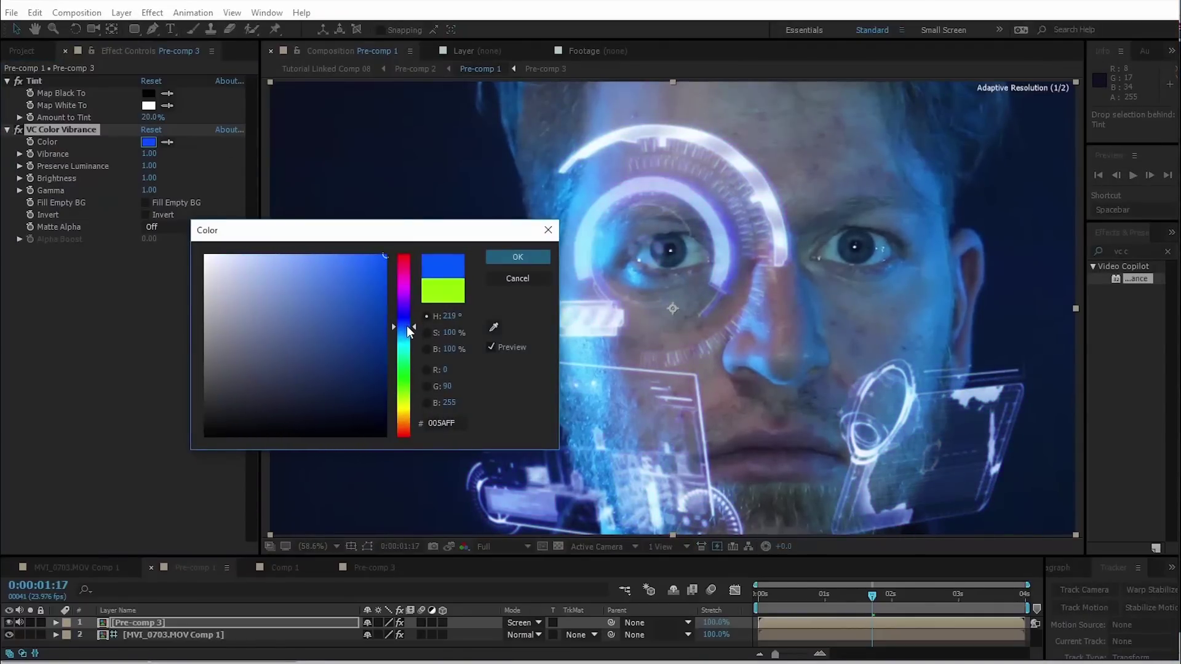
key("Return")
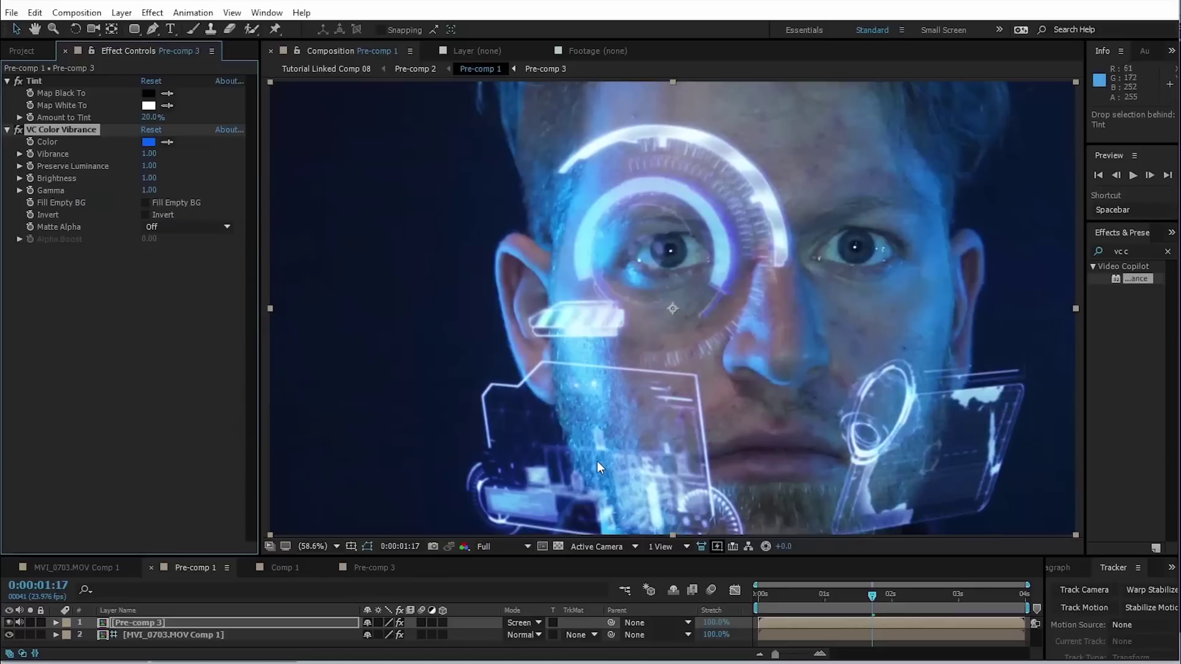
- At 0:00:03:12, lower the VC Color Vibrance vibrance to 0.31 and the tint amount to 4%
left_click(777, 608)
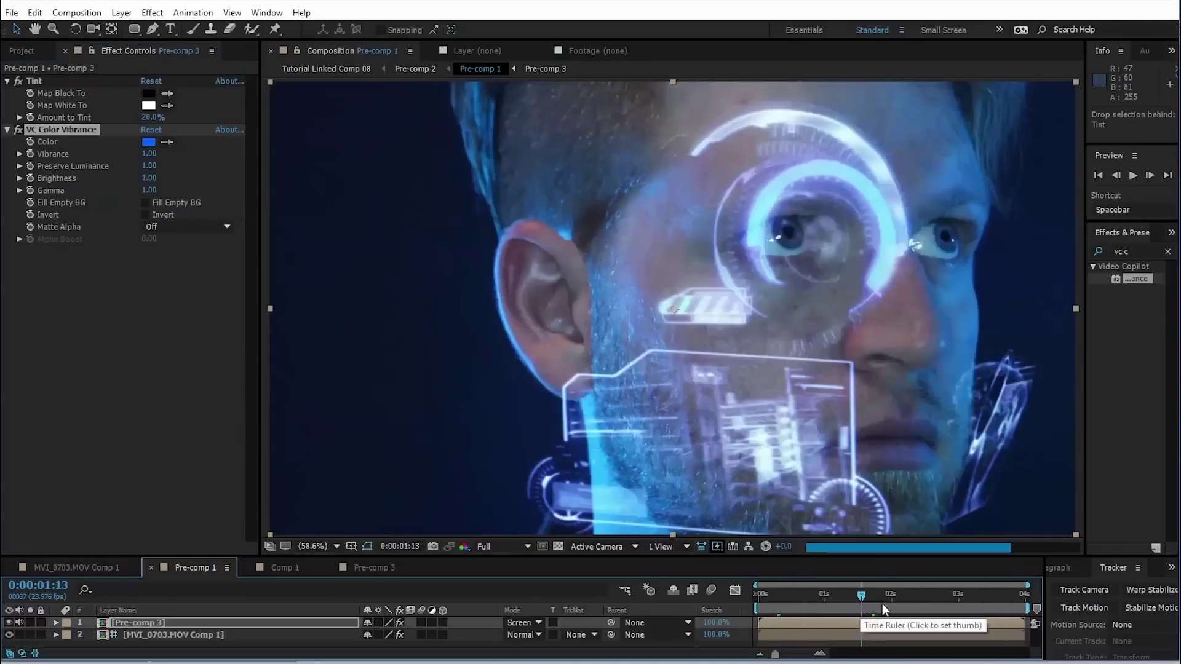
left_click(908, 605)
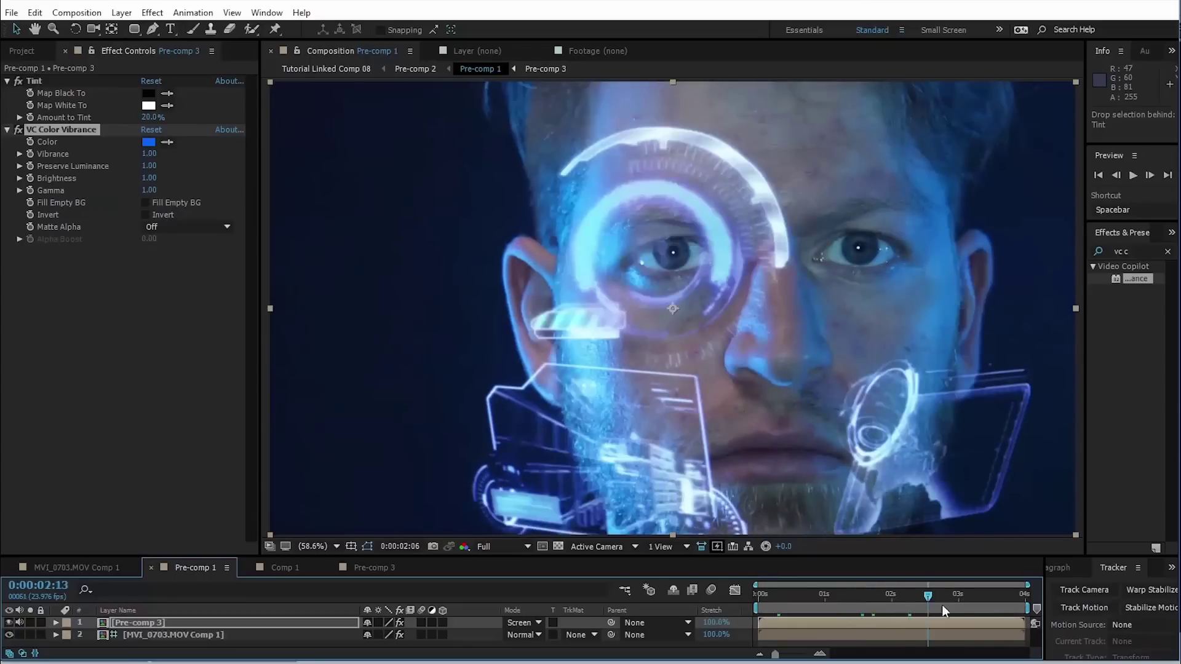
left_click(993, 608)
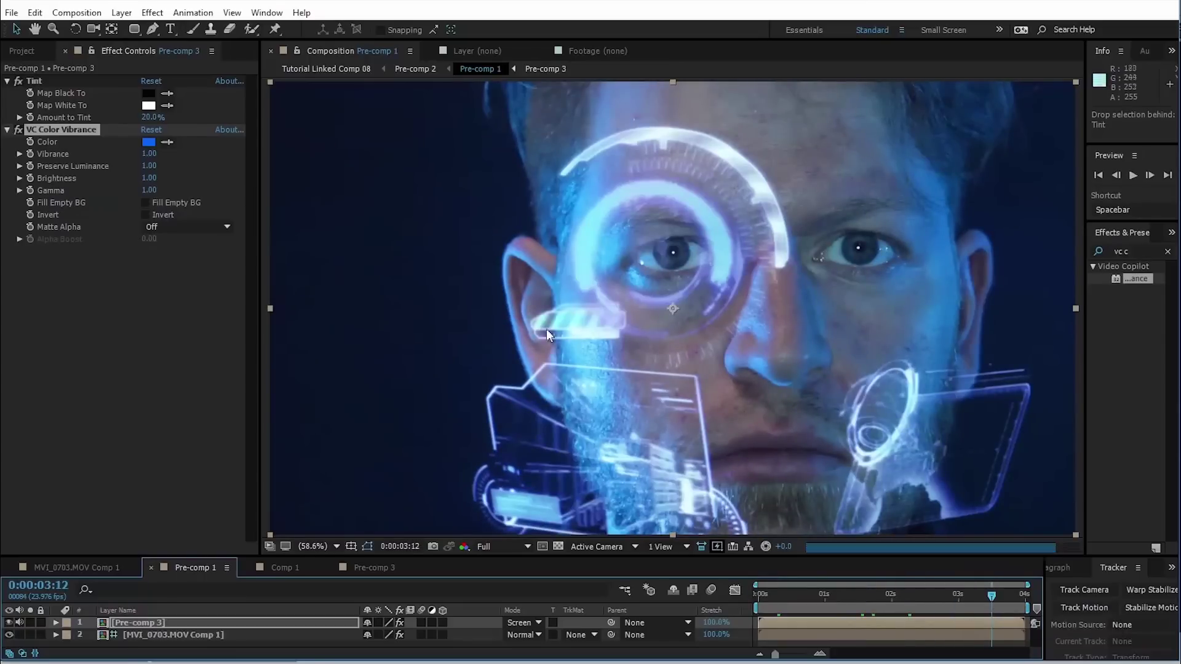
left_click(18, 155)
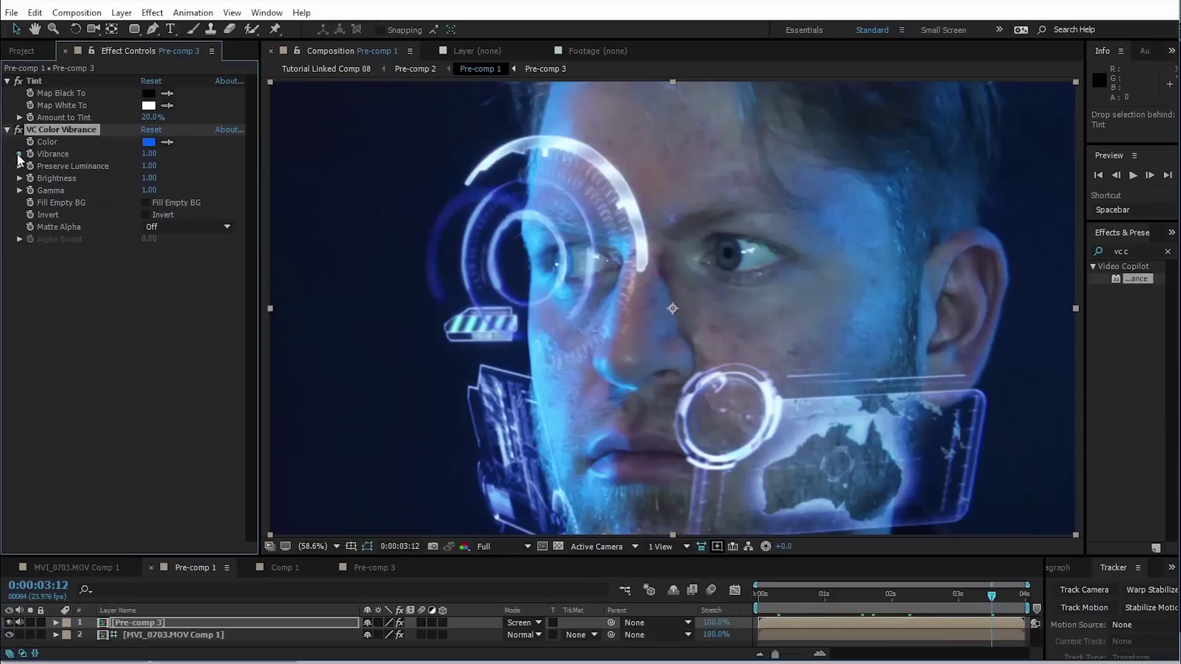
left_click(97, 175)
left_click(18, 155)
left_click(79, 175)
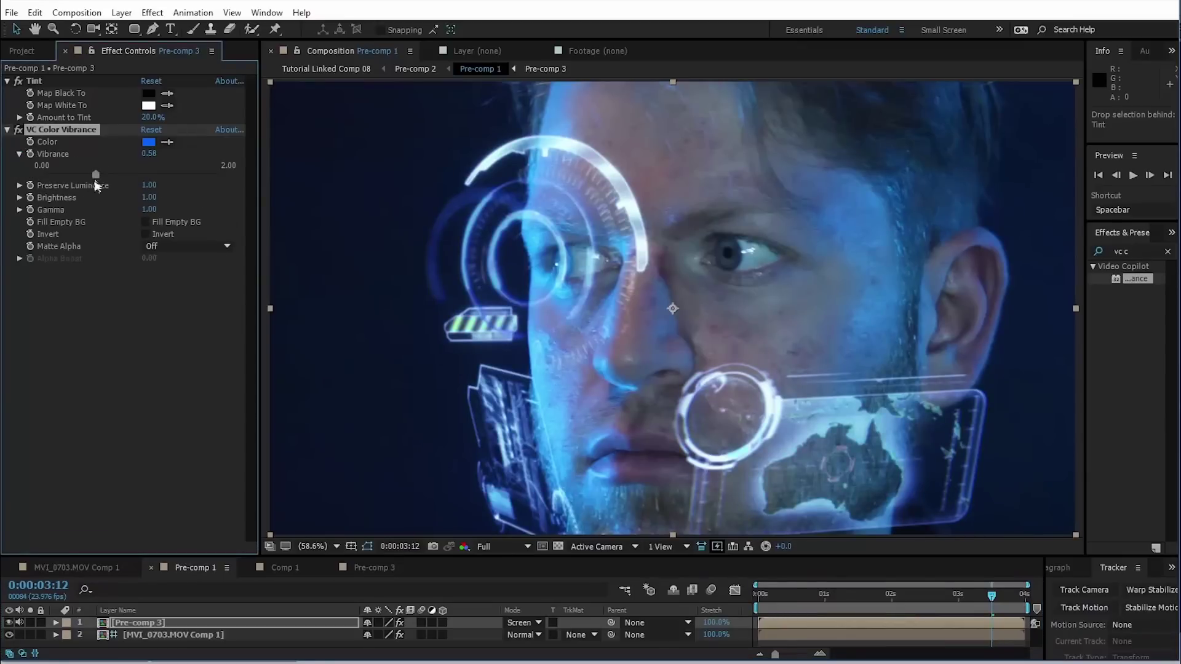
left_click(18, 155)
left_click(75, 175)
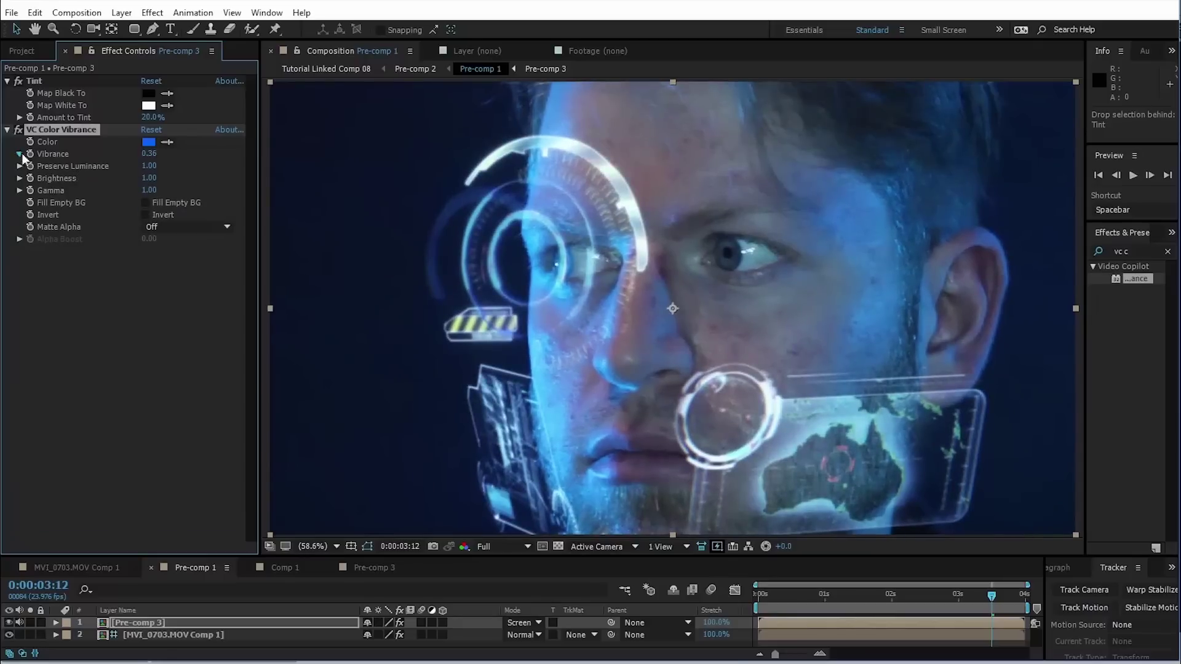
left_click_drag(150, 118, 139, 118)
- Apply Glow to the Pre-comp 3 layer with threshold 45.5%, radius 570 and intensity 3.4
left_click_drag(1138, 253, 948, 253)
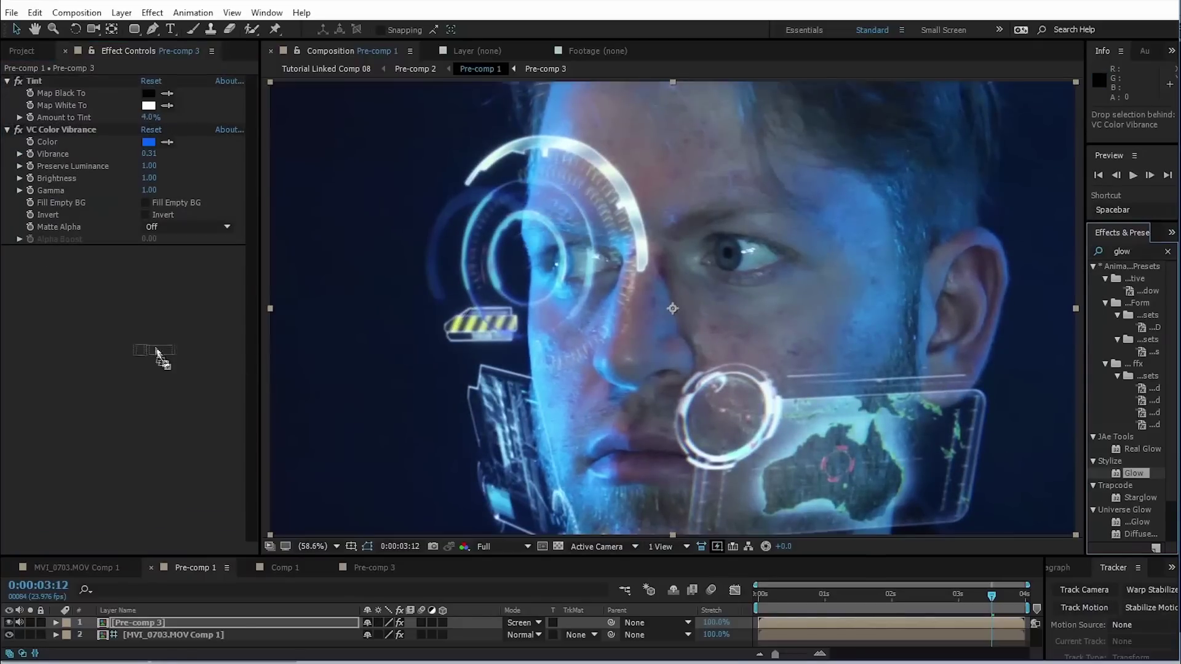
left_click_drag(158, 355, 154, 360)
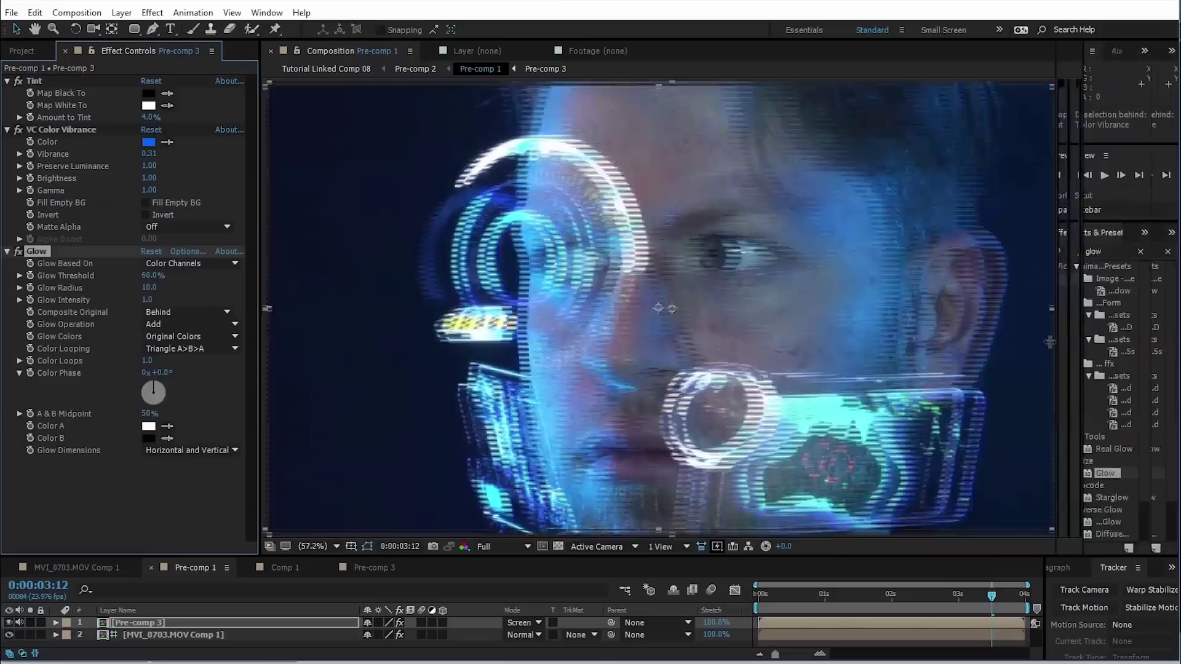
left_click_drag(154, 284, 128, 284)
left_click_drag(214, 288, 529, 295)
left_click_drag(150, 302, 319, 297)
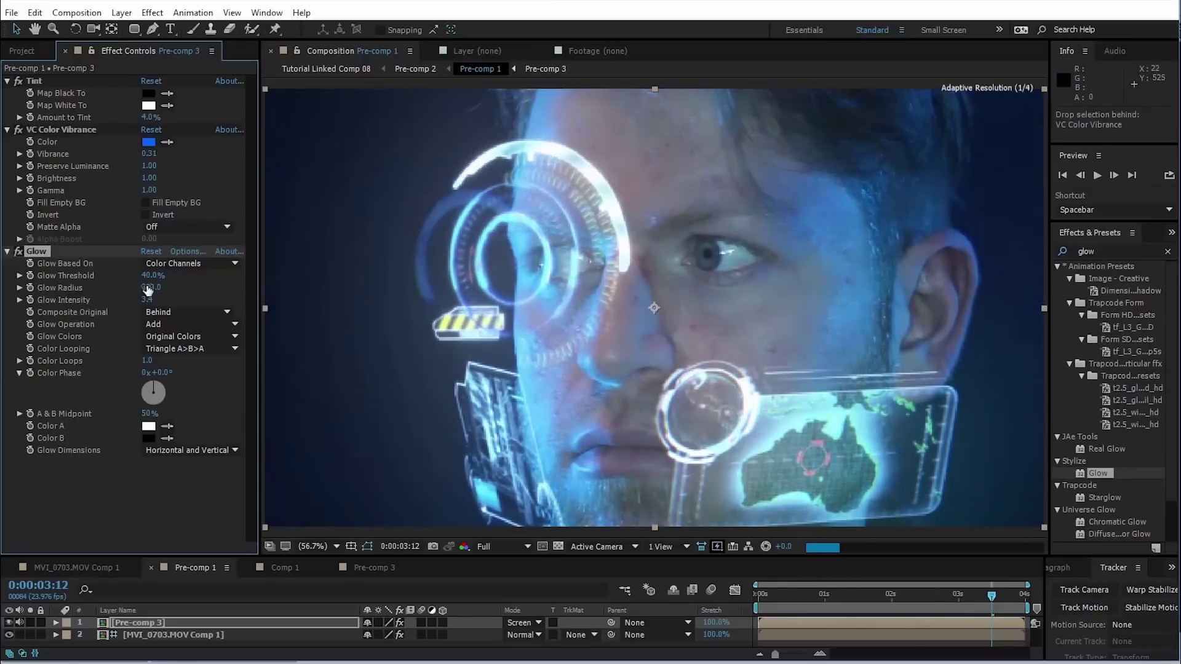
left_click_drag(149, 288, 114, 288)
left_click_drag(149, 276, 183, 277)
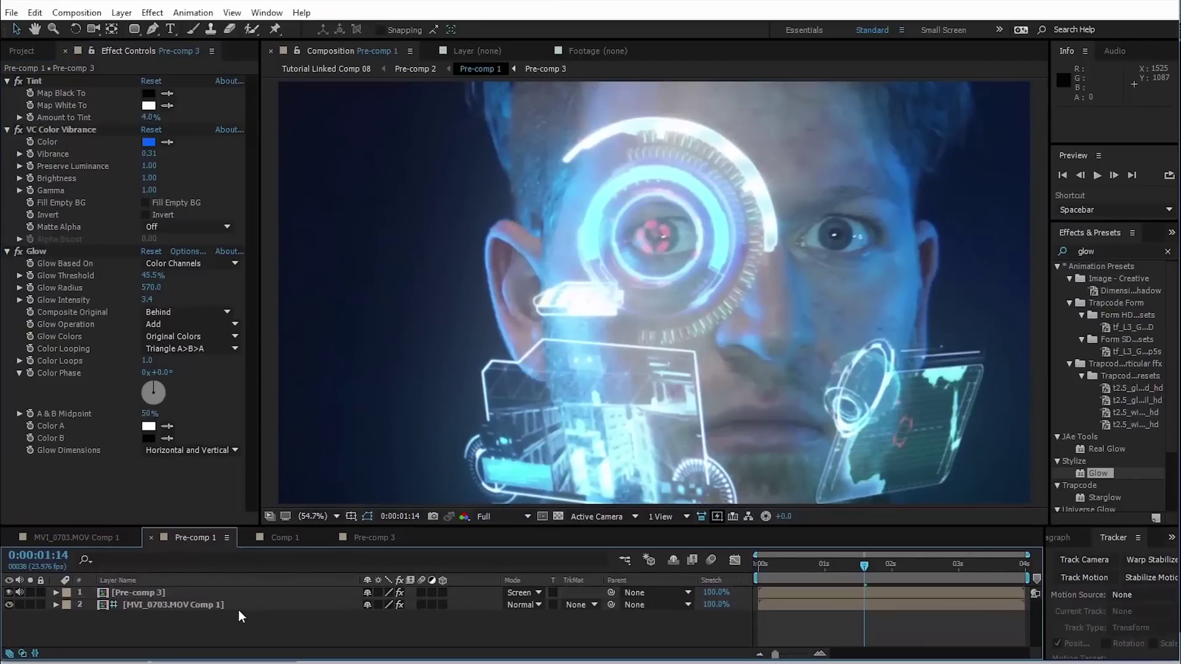
- Switch off the 3D Camera Tracker effect on the MVI_0703.MOV Comp 1 layer and apply Curves to it
left_click(224, 606)
left_click(1080, 249)
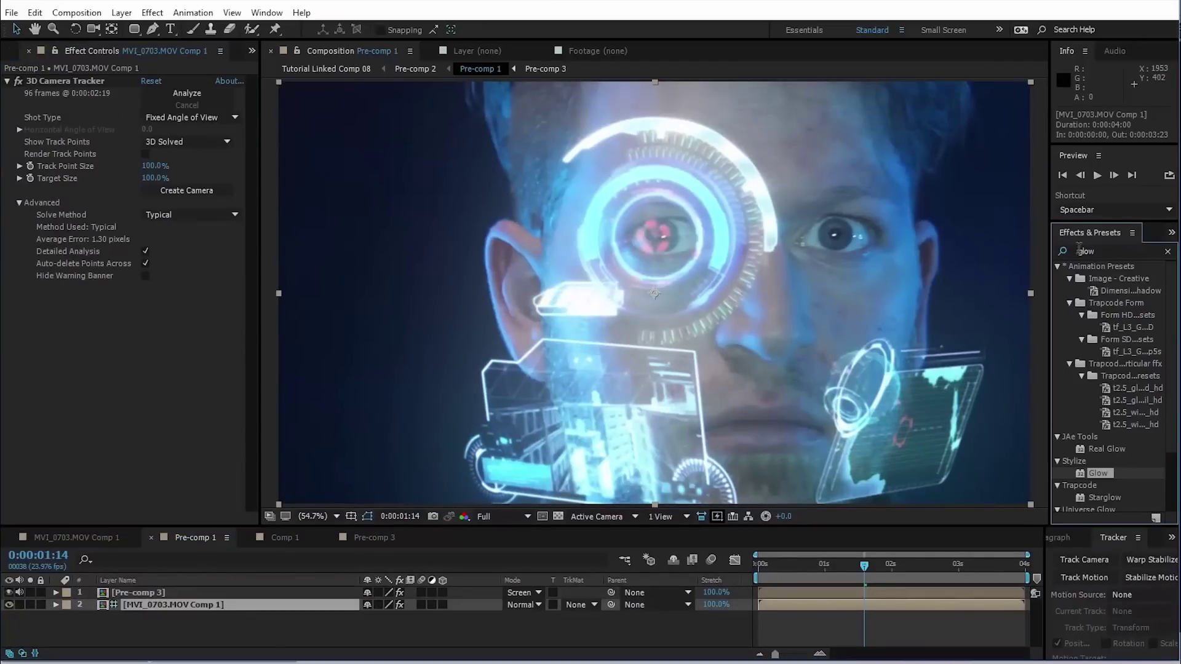
left_click(19, 85)
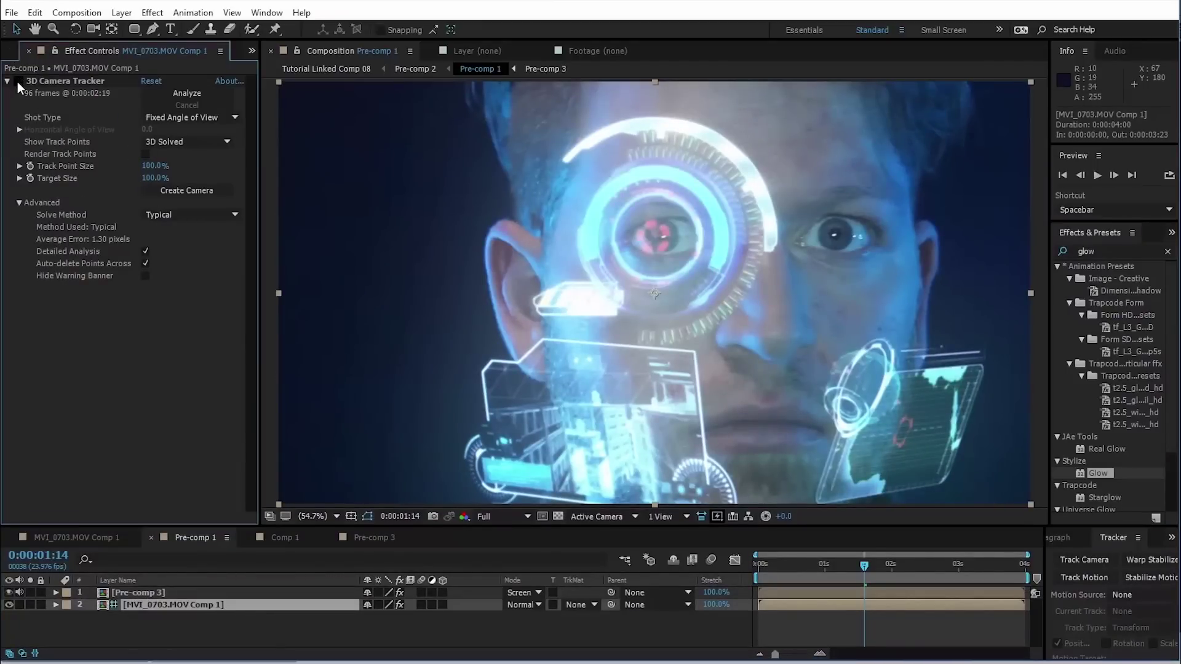
left_click(1102, 250)
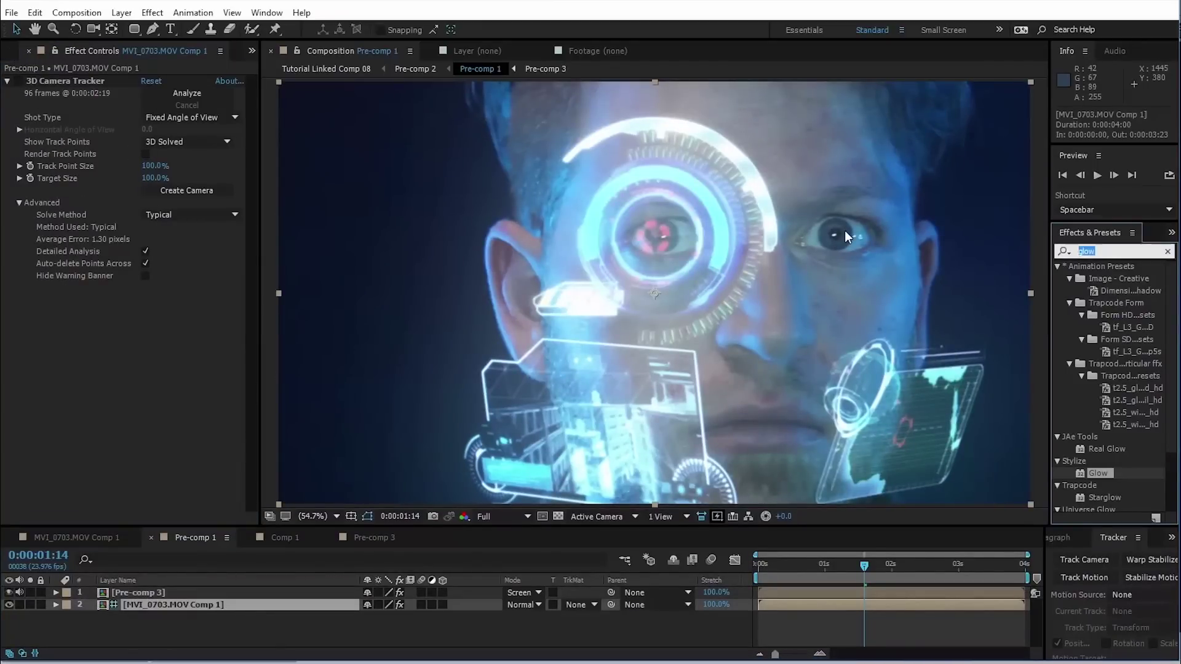
type("cur")
left_click_drag(982, 399, 982, 399)
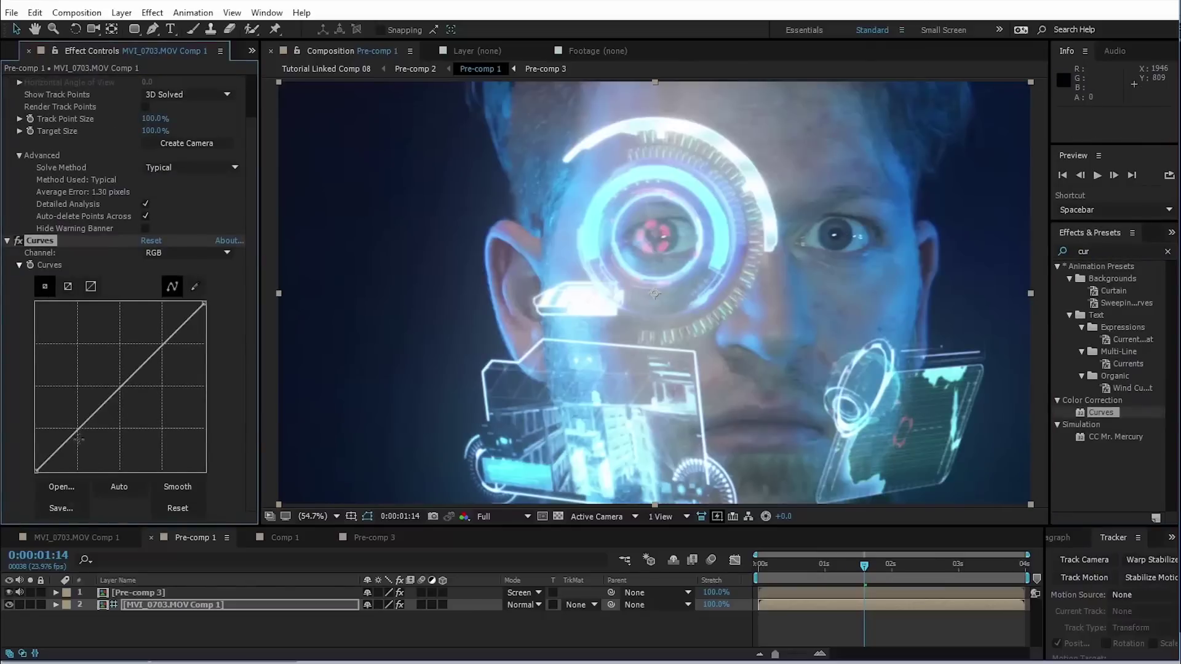
- Bend the footage's RGB curve slightly downward in the shadows and upper midtones to darken the face
left_click_drag(79, 429, 94, 445)
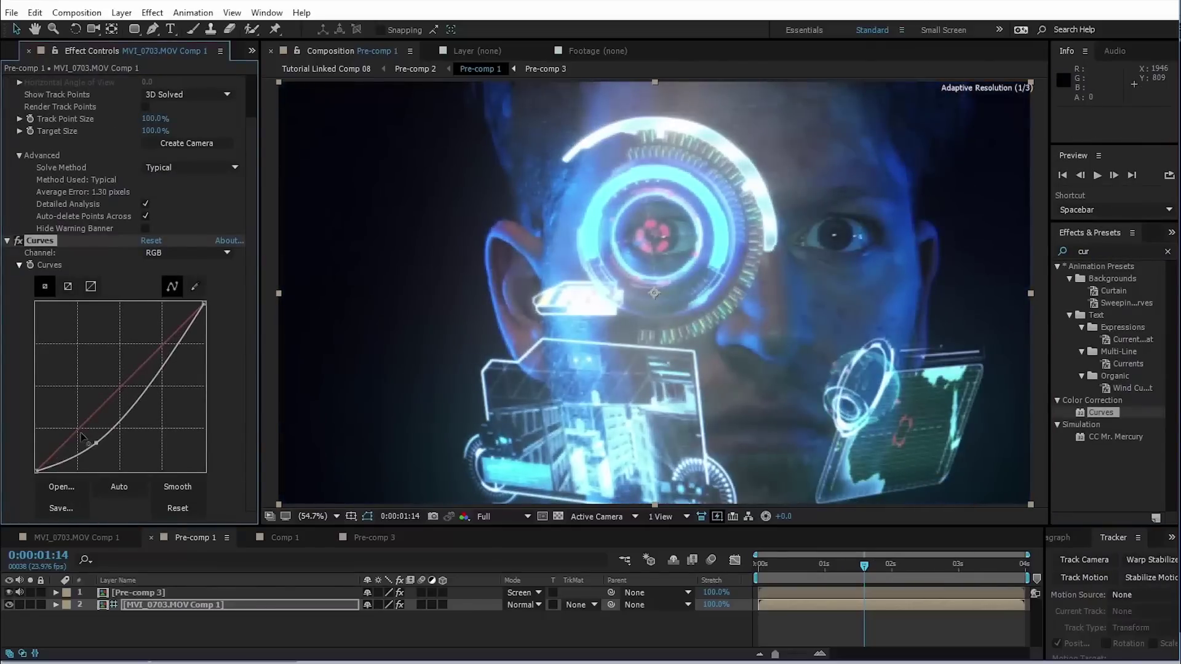
mouse_move(165, 359)
left_mouse_down()
mouse_move(165, 338)
mouse_move(165, 354)
left_mouse_up()
left_click_drag(94, 446, 91, 429)
key("space")
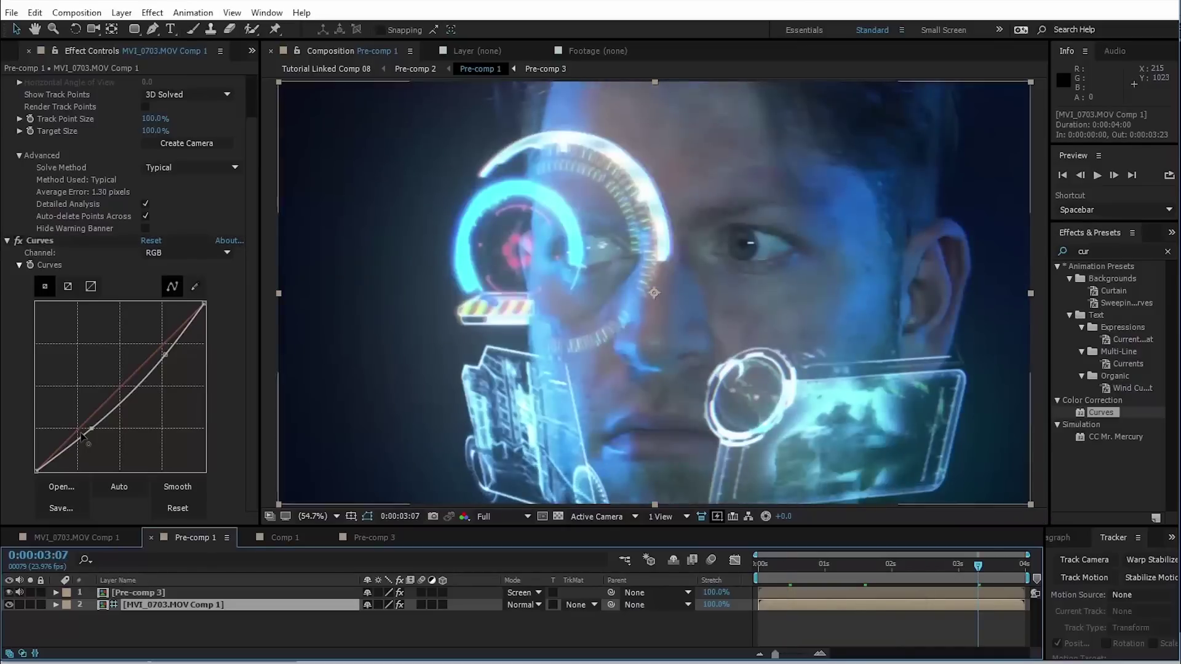
- Pre-compose the HUD layer and the face footage layer together
key("ctrl+a")
key("alt+l")
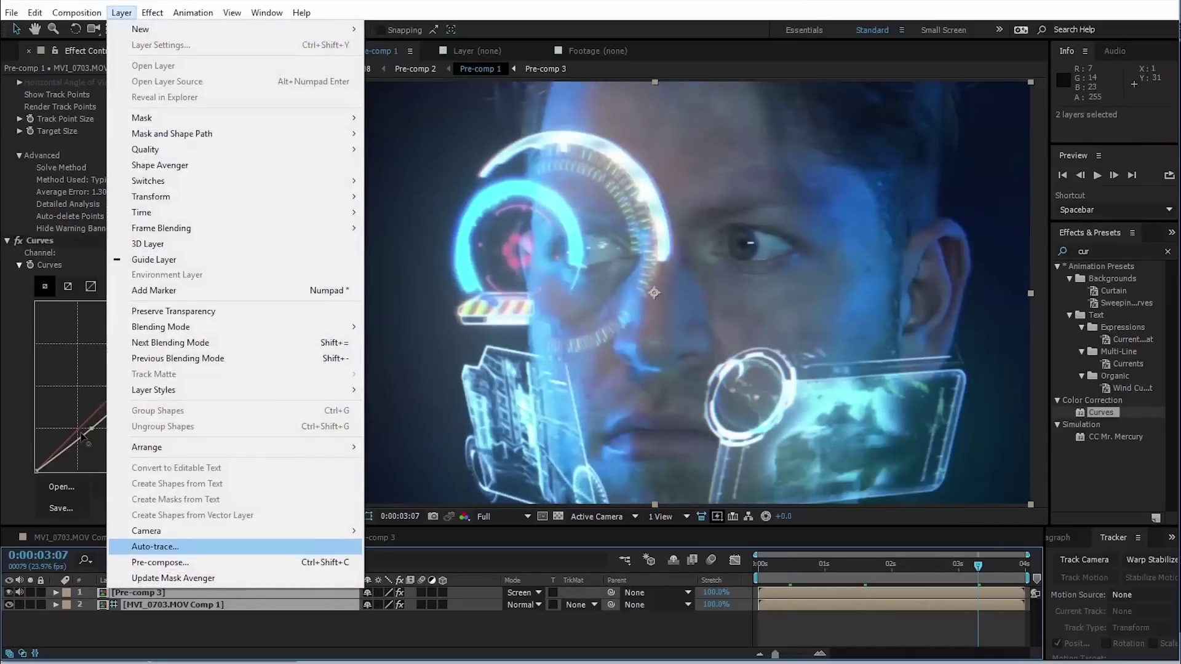
left_click(160, 563)
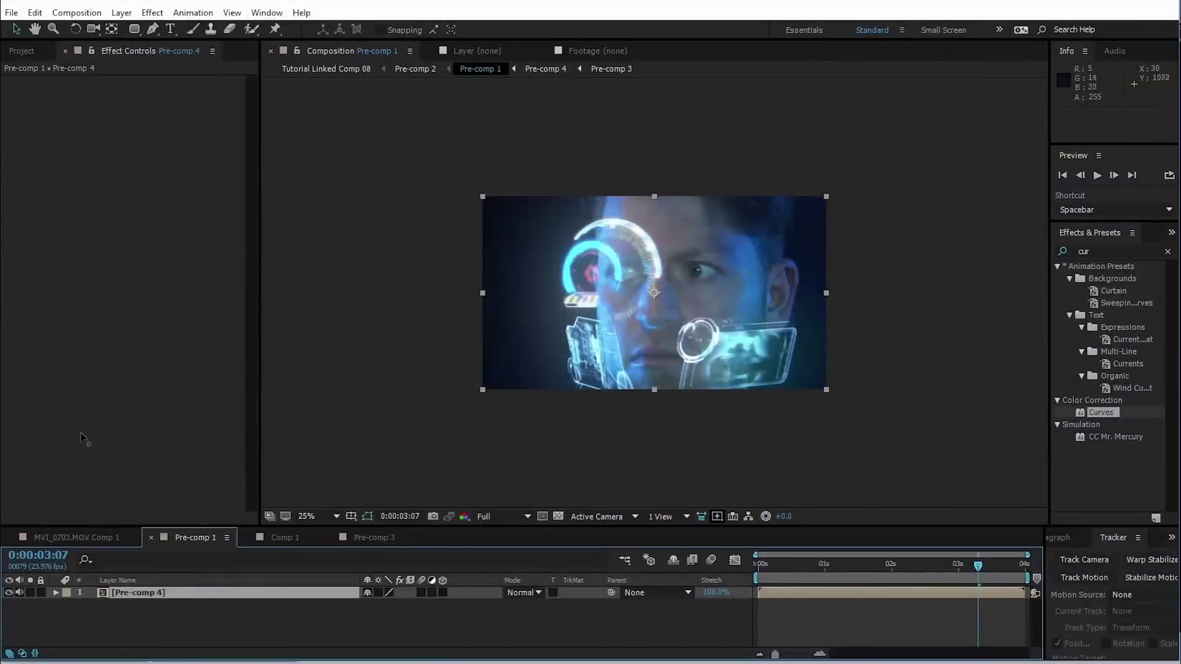
- Scale the combined pre-comp layer up beyond the frame and move it to position 788, 516, checking it at 0:00:01:08
left_click_drag(483, 389, 438, 414)
left_click_drag(550, 362, 516, 356)
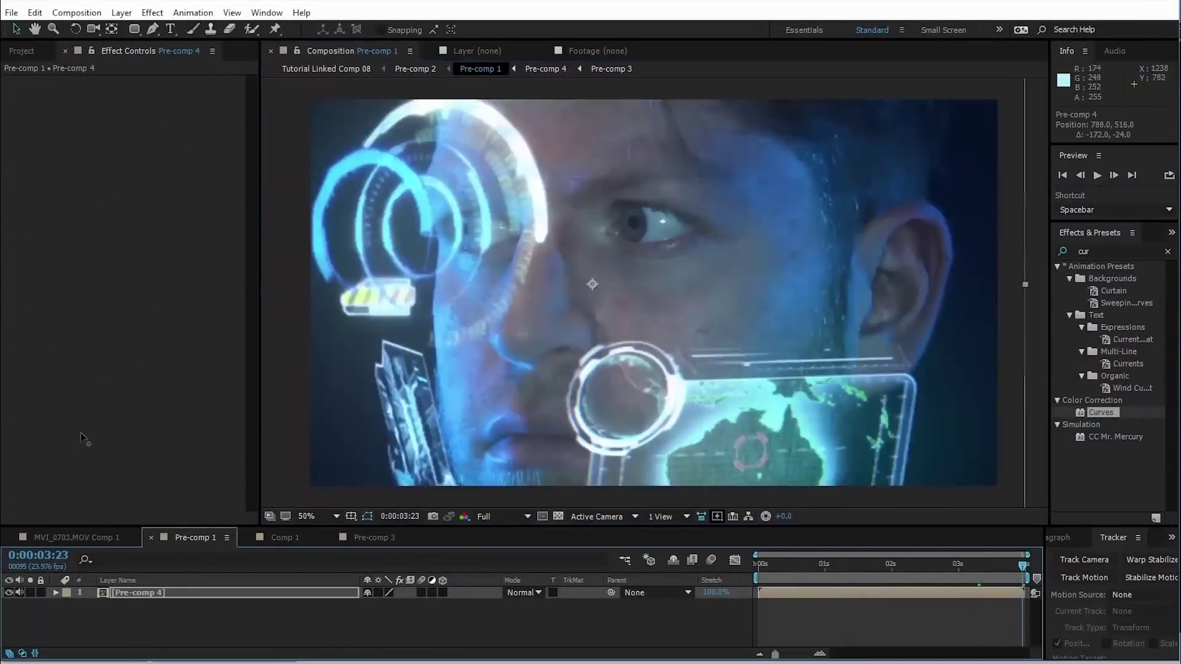
scroll(654, 292, "down", 2)
left_click(853, 565)
left_click(764, 565)
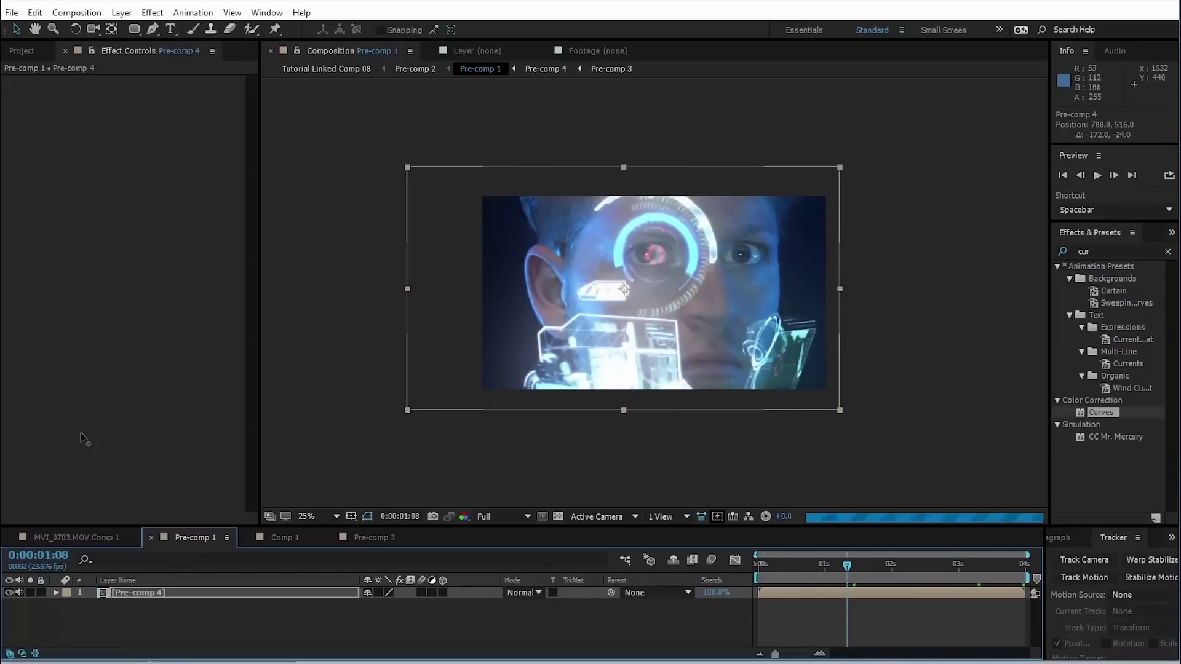
key("period")
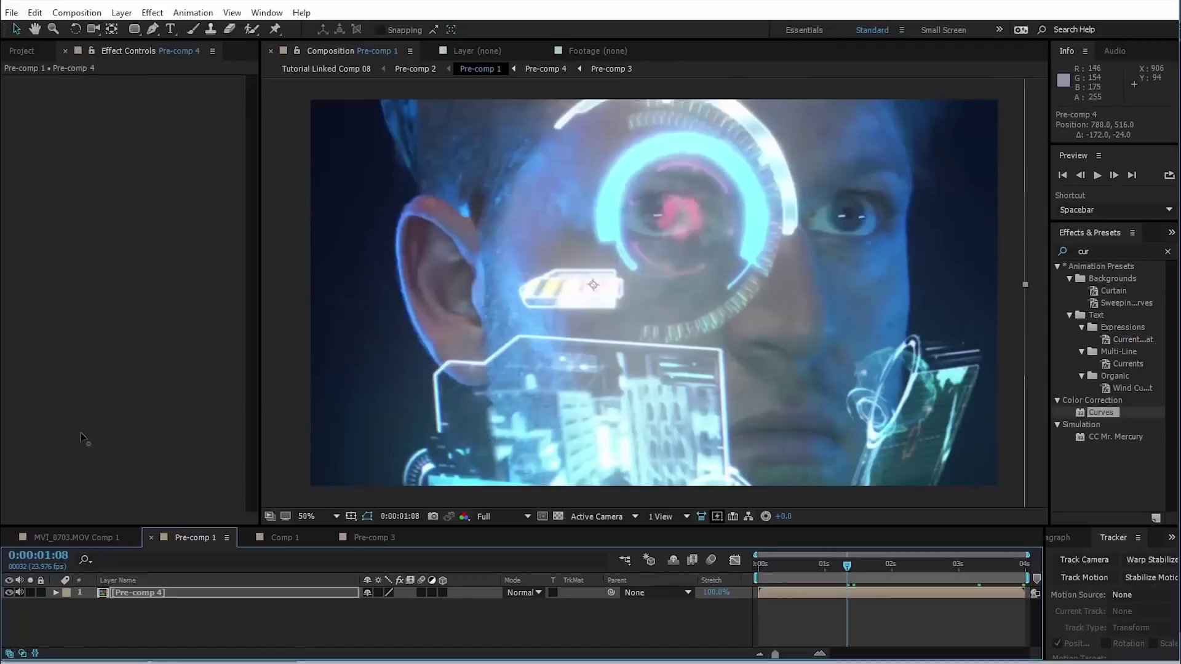
- Add a new adjustment layer above the combined pre-comp in Pre-comp 1
left_click(121, 12)
mouse_move(140, 29)
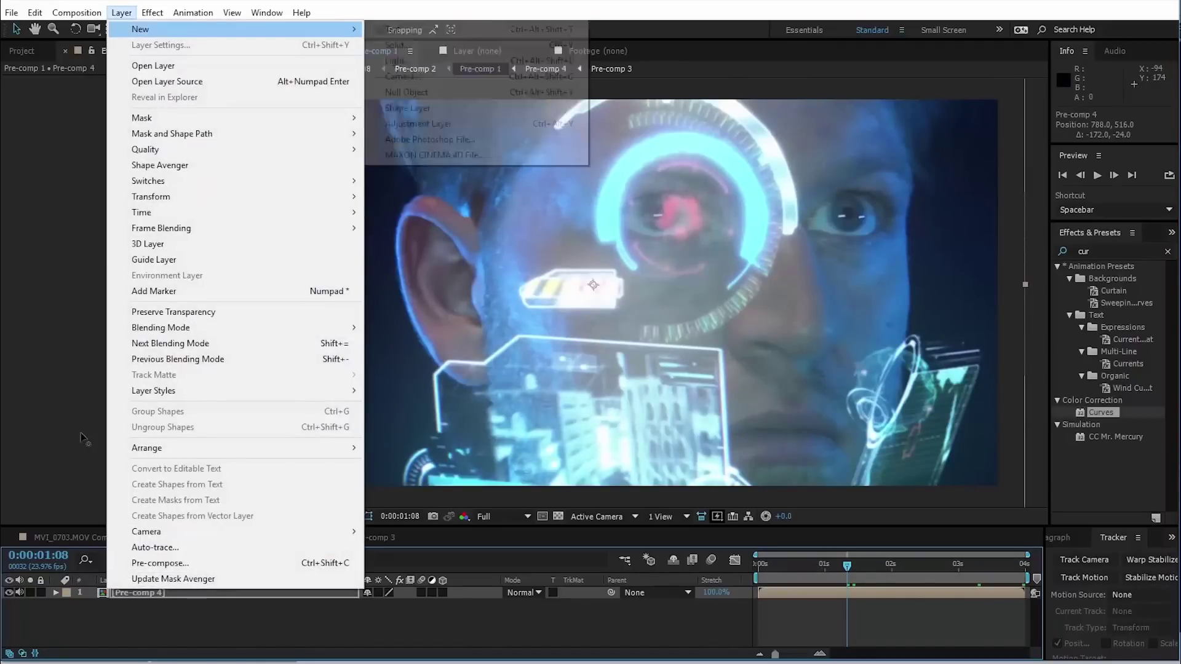
key("Return")
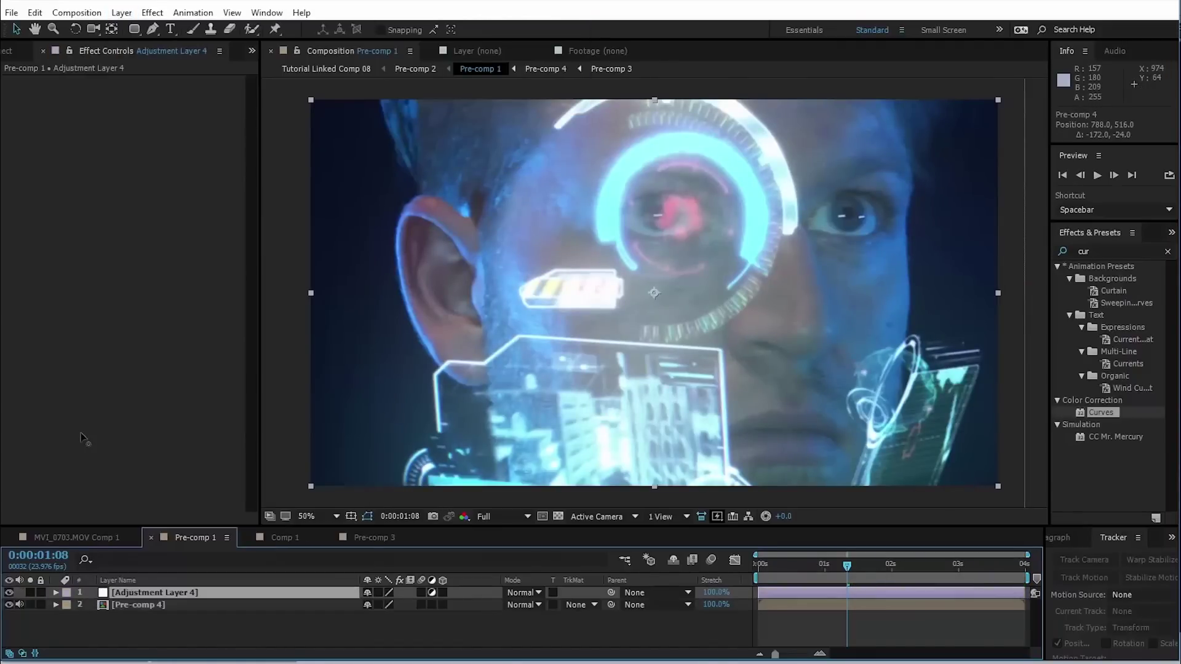
- Apply the Bulge effect to the adjustment layer above the combined pre-comp
key("ctrl+5")
type("bulge")
key("Return")
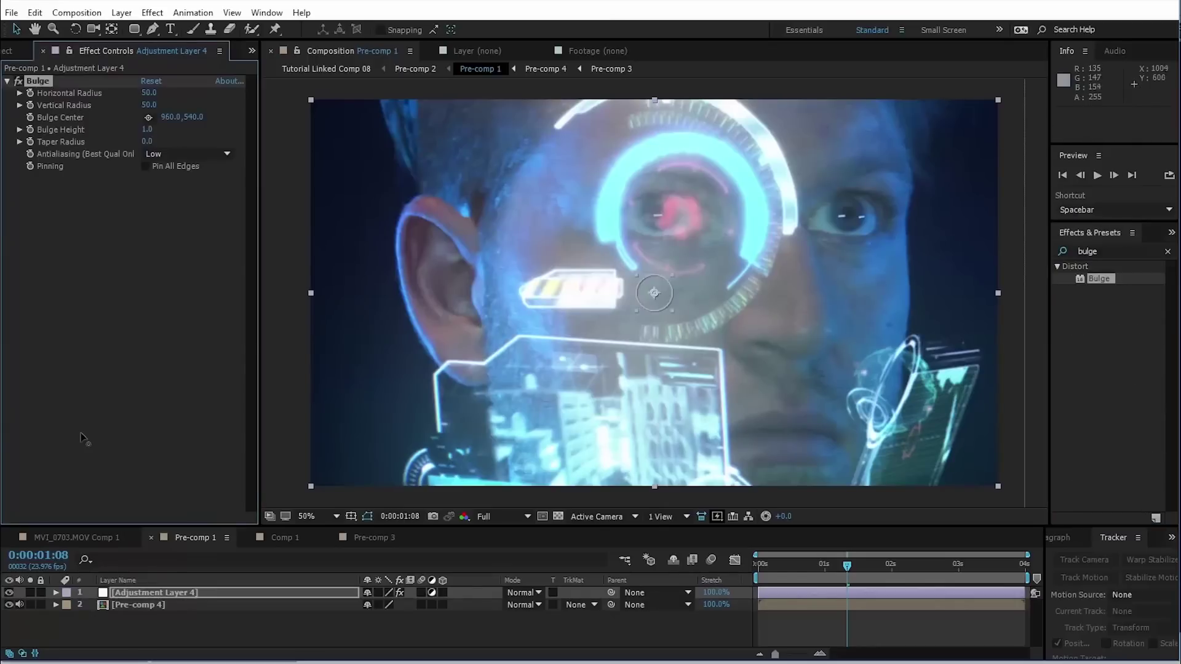
- Enlarge the bulge circle beyond the frame with horizontal and vertical radius both at 1106, and preview the distortion
mouse_move(837, 454)
left_mouse_down()
mouse_move(1028, 643)
mouse_move(1068, 663)
left_mouse_up()
key("comma")
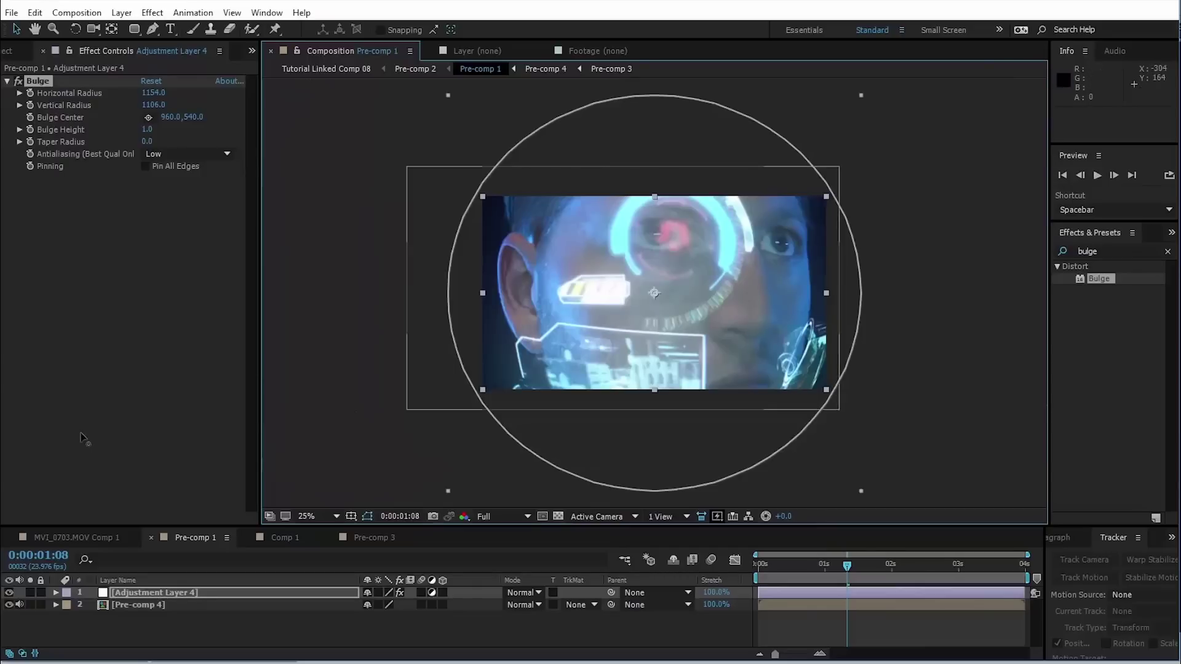
key("period")
left_click(153, 93)
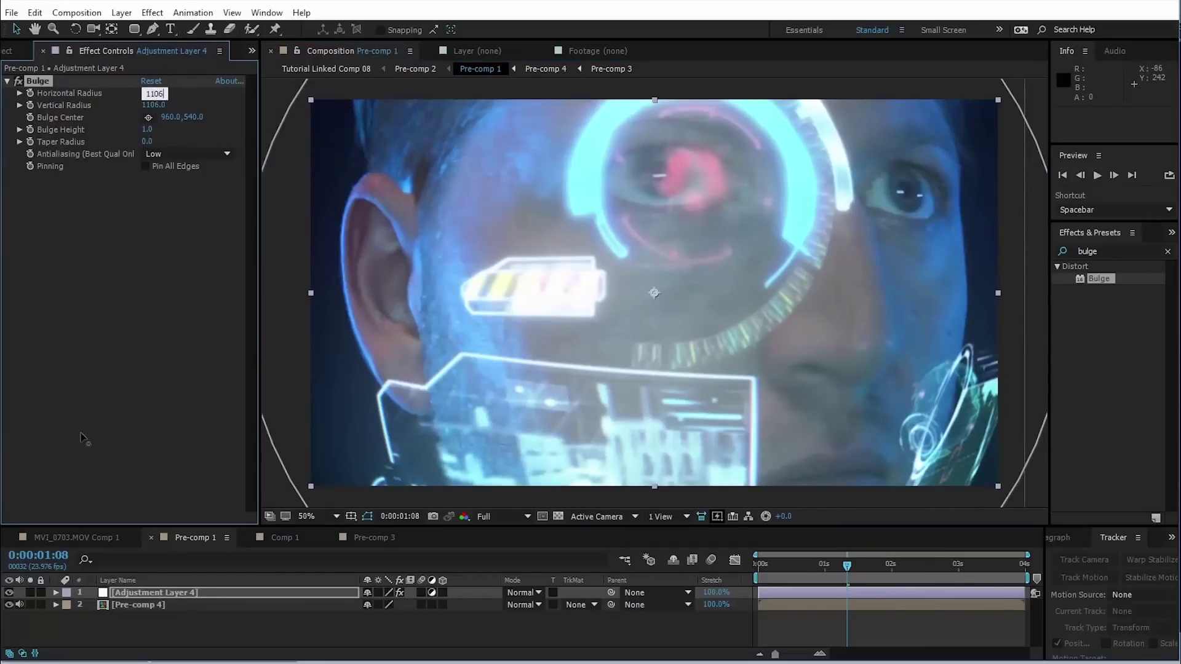
key("Return")
key("comma")
key("space")
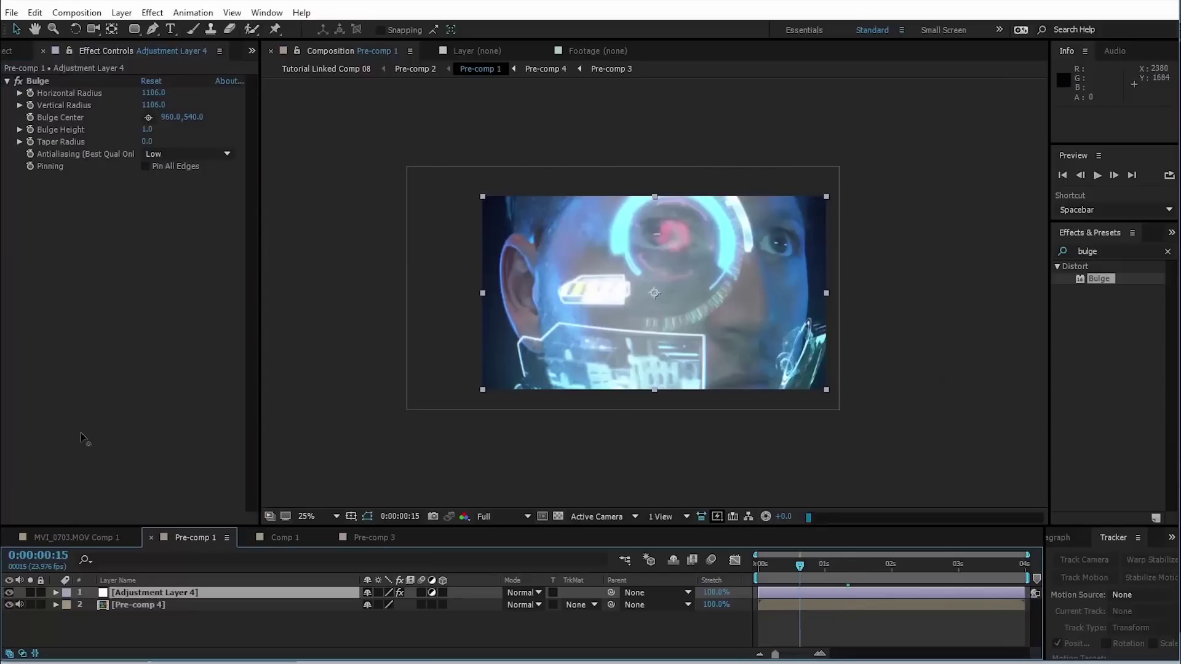
- Set the Bulge Height to 0.4 and play back the shot to check the softer distortion
left_click(147, 130)
type(".4")
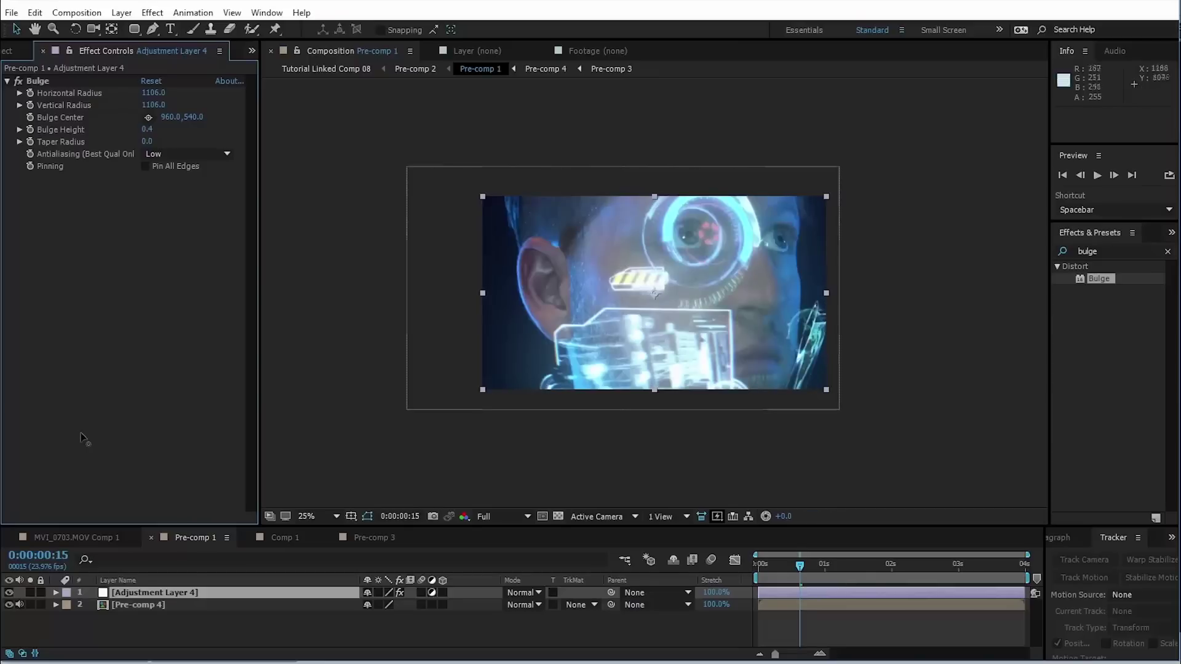
key("period")
key("space")
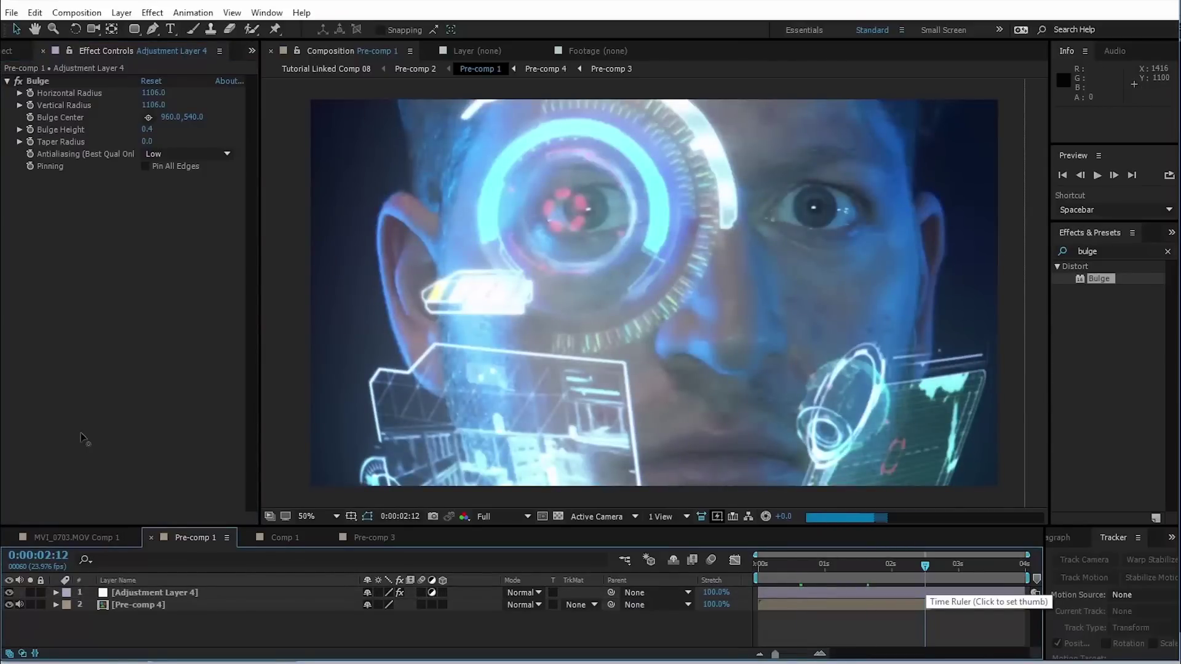
key("space")
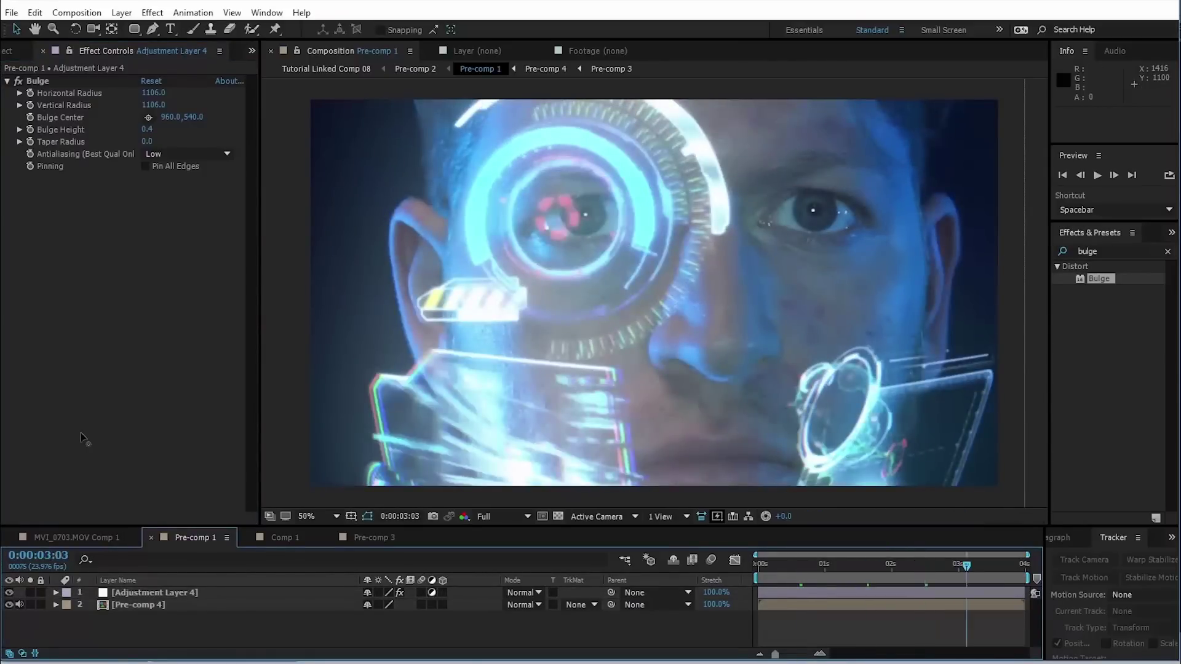